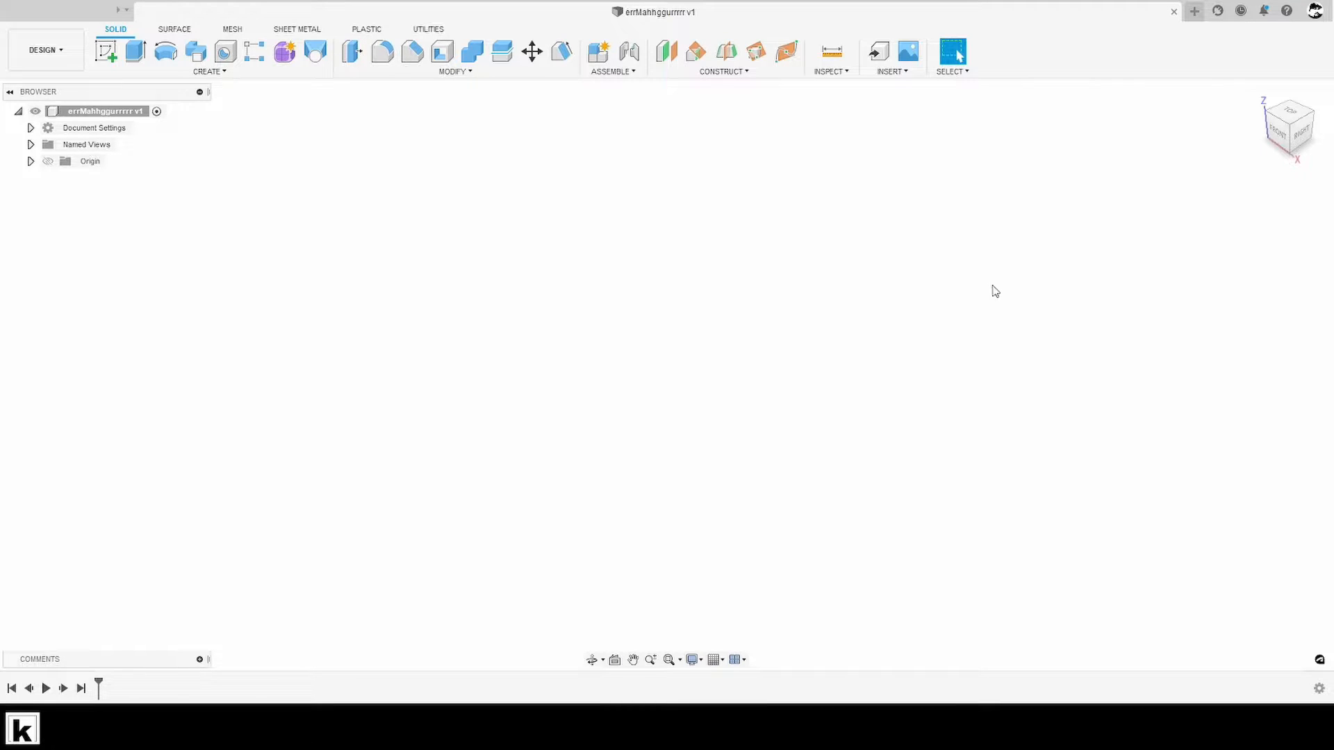
- Bring up the reference drawing cfasdf.PNG and examine the omega profile's shape and dimensions
{"action": "left_click", "coordinate": [1084, 728]}
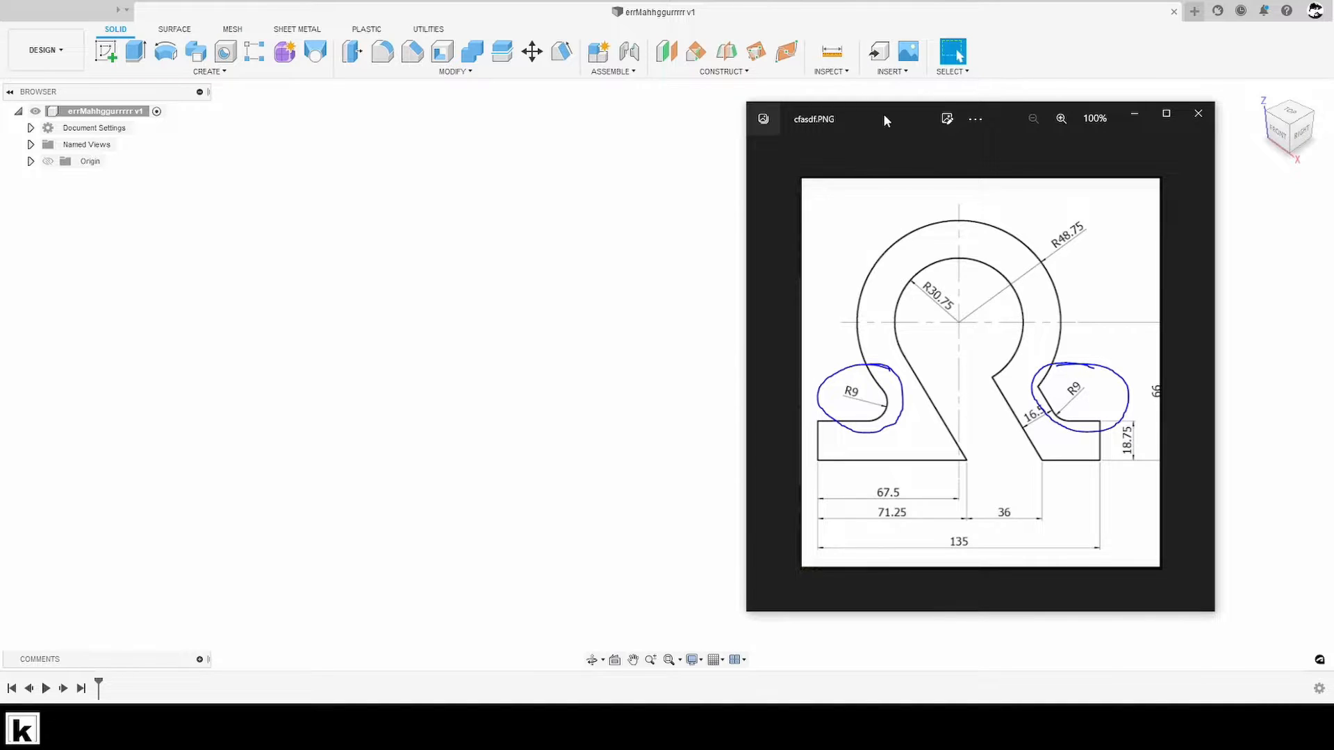
{"action": "left_click_drag", "start_coordinate": [884, 116], "coordinate": [894, 118]}
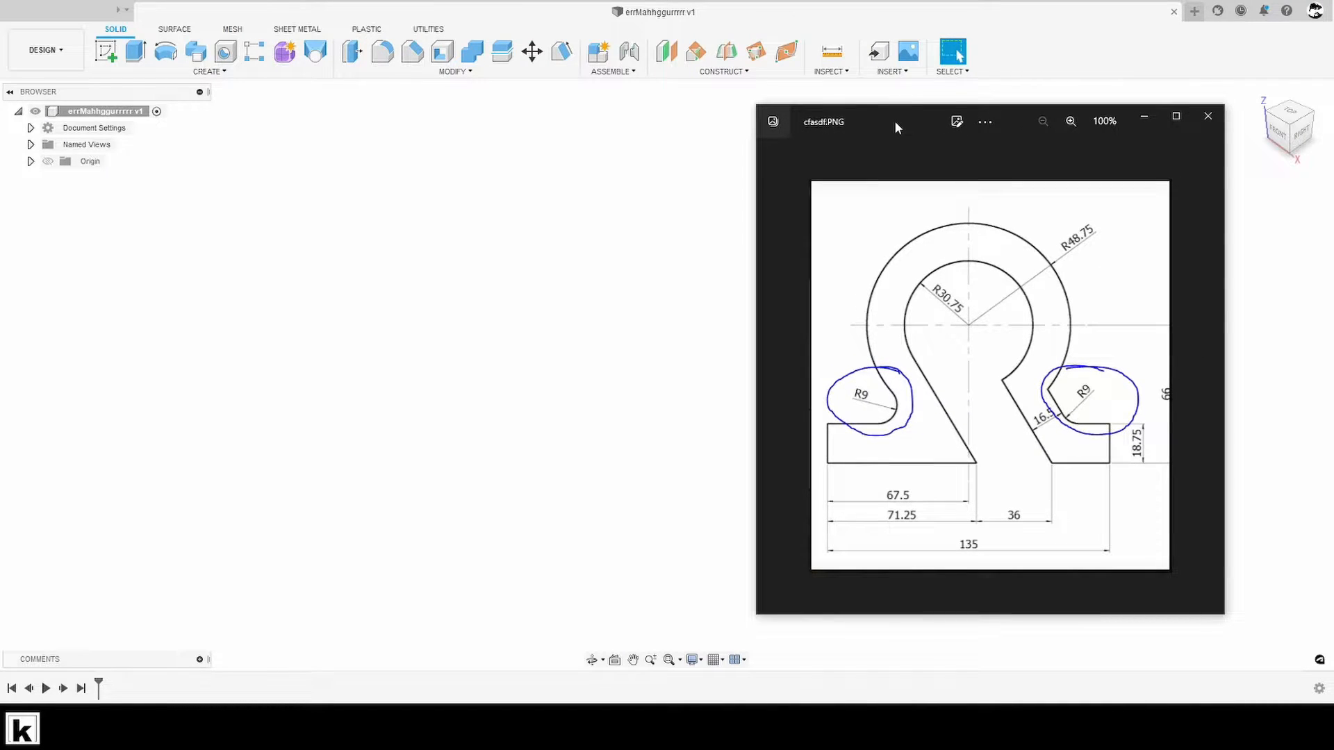
{"action": "left_click_drag", "start_coordinate": [909, 122], "coordinate": [910, 116]}
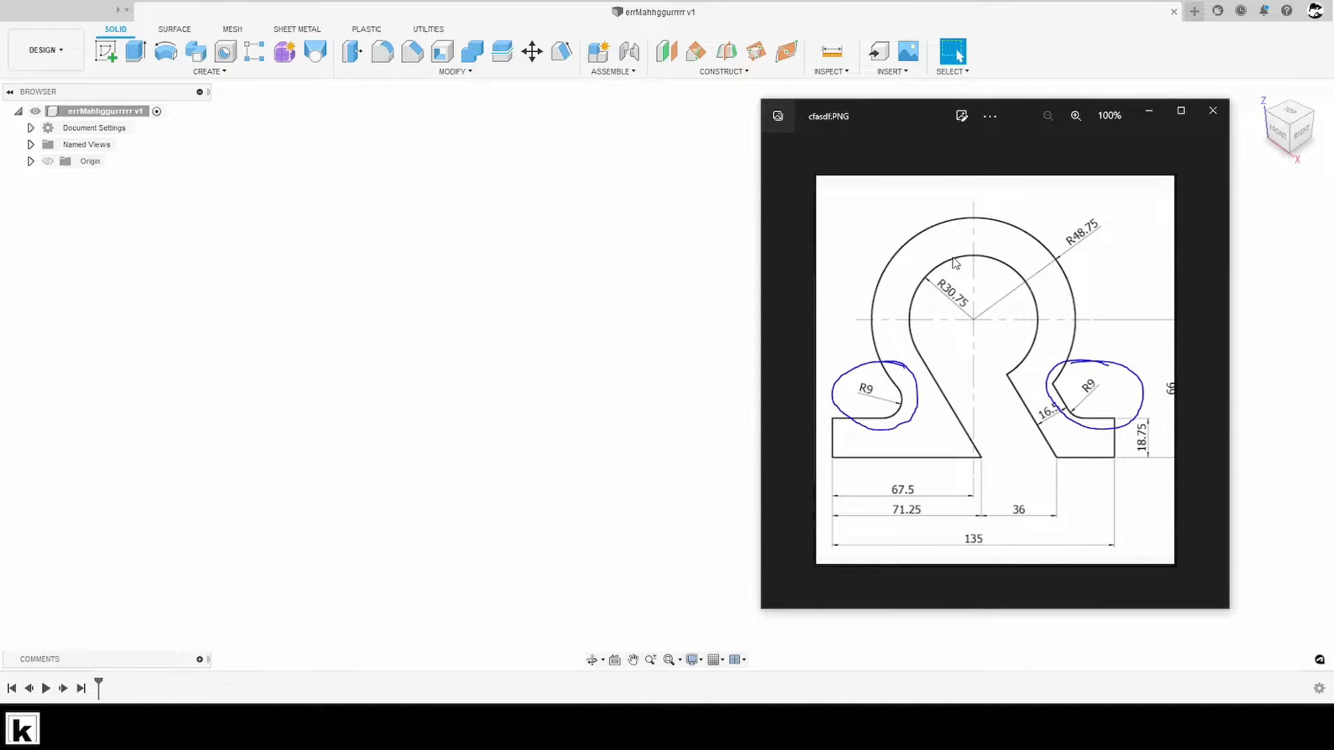
{"action": "left_click_drag", "start_coordinate": [914, 117], "coordinate": [906, 111]}
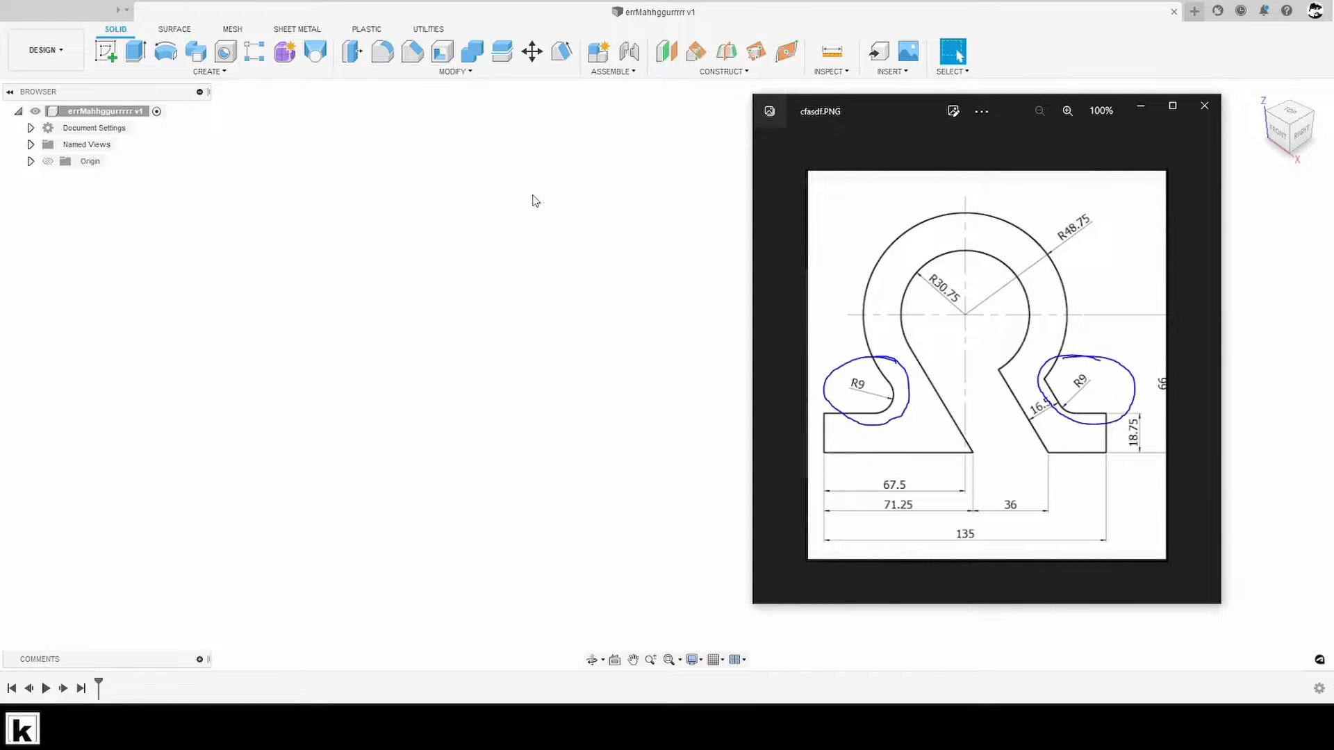
{"action": "mouse_move", "coordinate": [873, 113]}
{"action": "left_mouse_down"}
{"action": "mouse_move", "coordinate": [890, 115]}
{"action": "mouse_move", "coordinate": [870, 116]}
{"action": "left_mouse_up"}
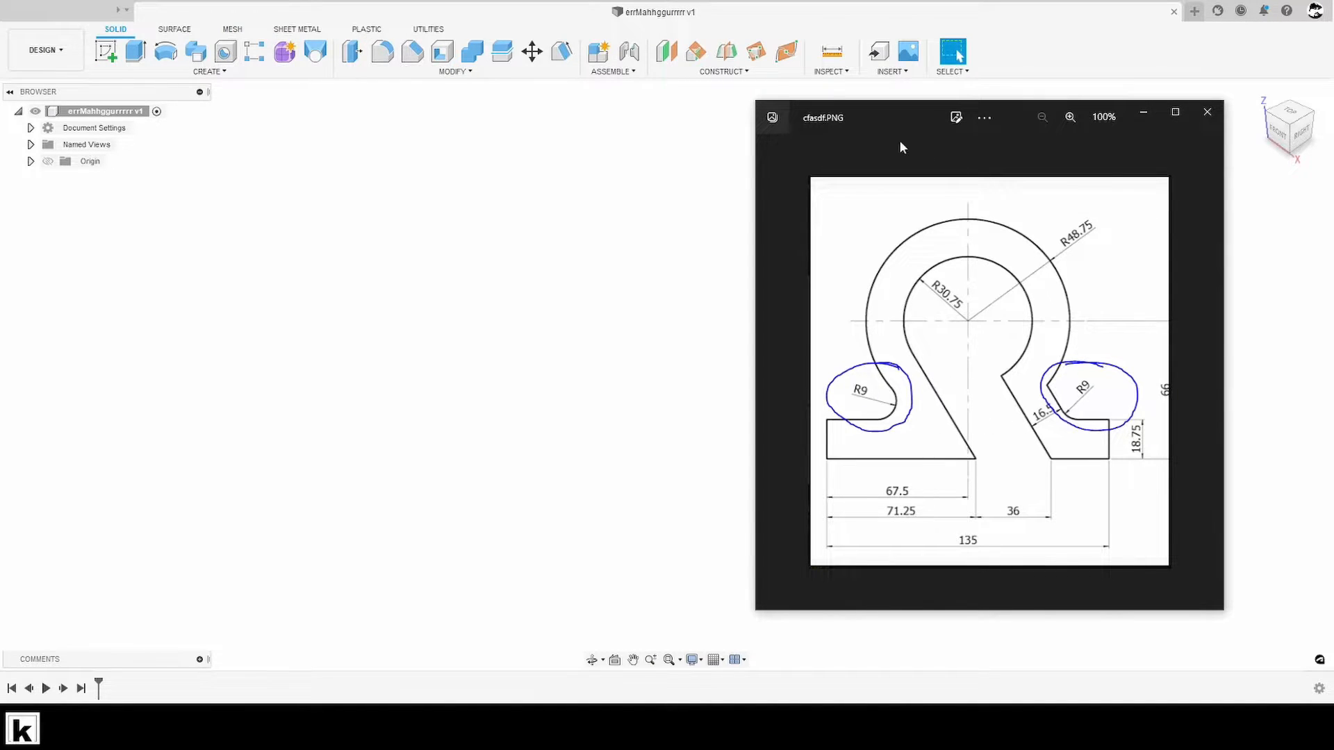
{"action": "left_click", "coordinate": [662, 227]}
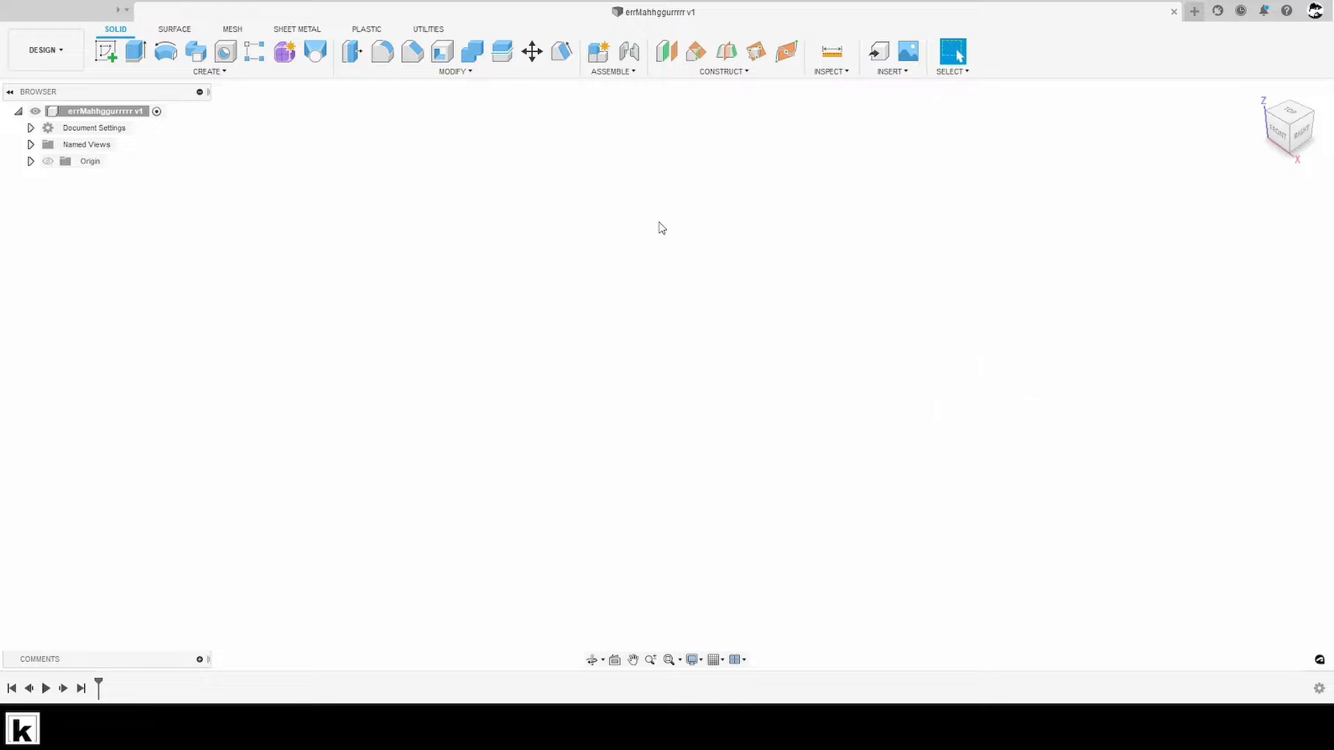
- Start a new sketch on the horizontal XY plane and view it from the top
{"action": "left_click", "coordinate": [104, 53]}
{"action": "left_click", "coordinate": [749, 387]}
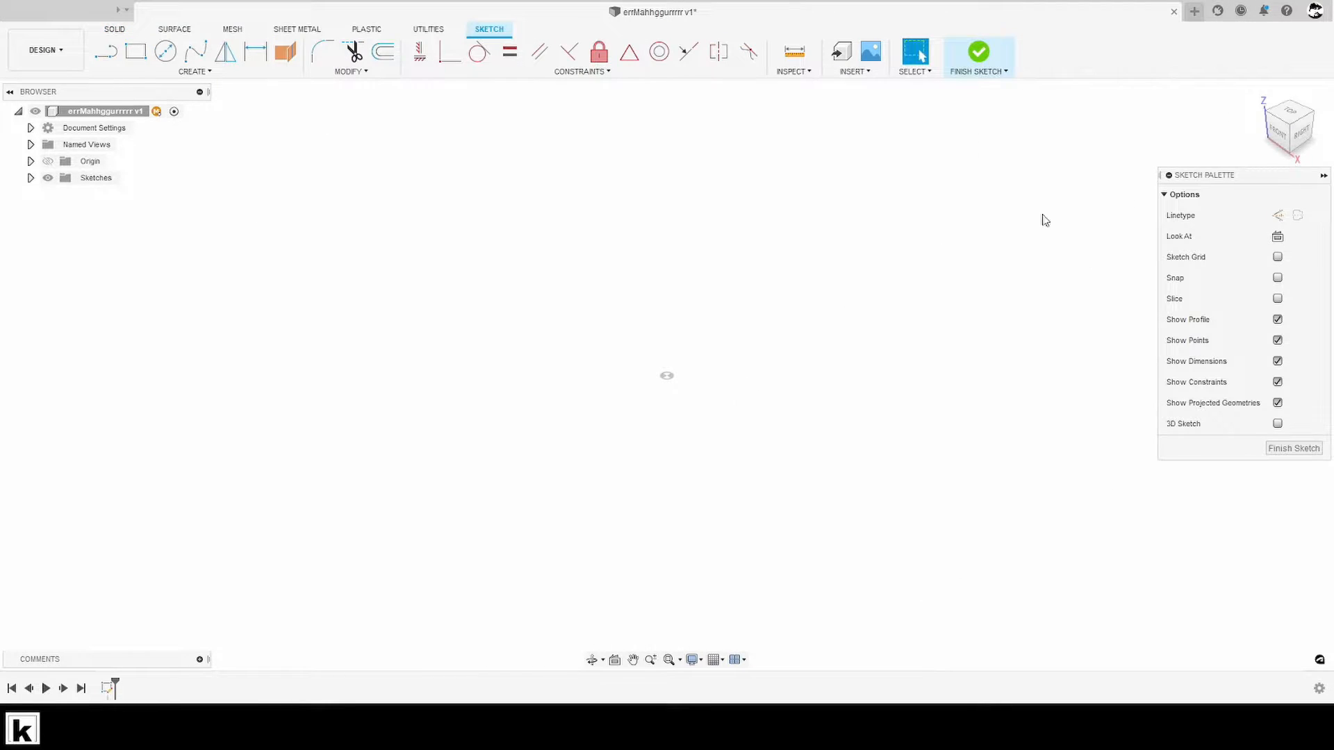
{"action": "left_click", "coordinate": [1290, 112]}
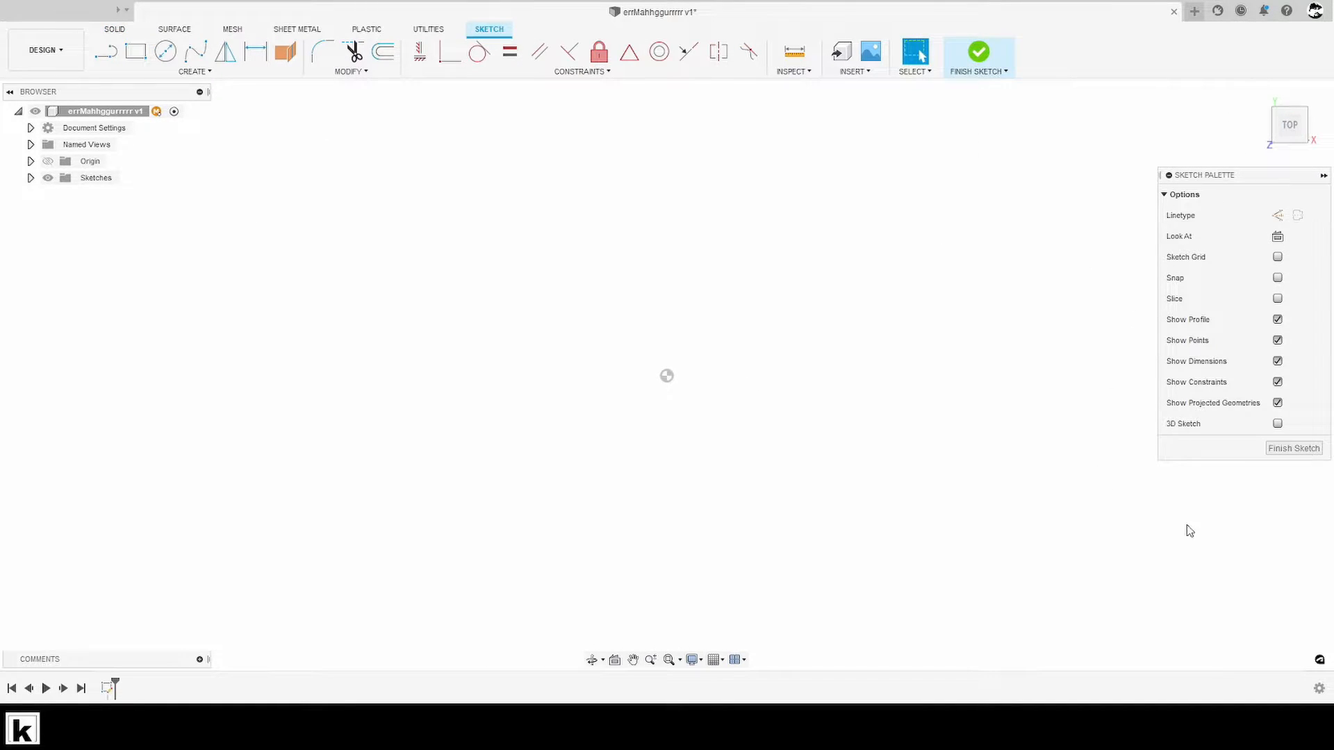
- After checking the reference drawing, sketch two concentric circles centred on the origin, the inner one about 68 mm in diameter
{"action": "key", "text": "alt+Tab"}
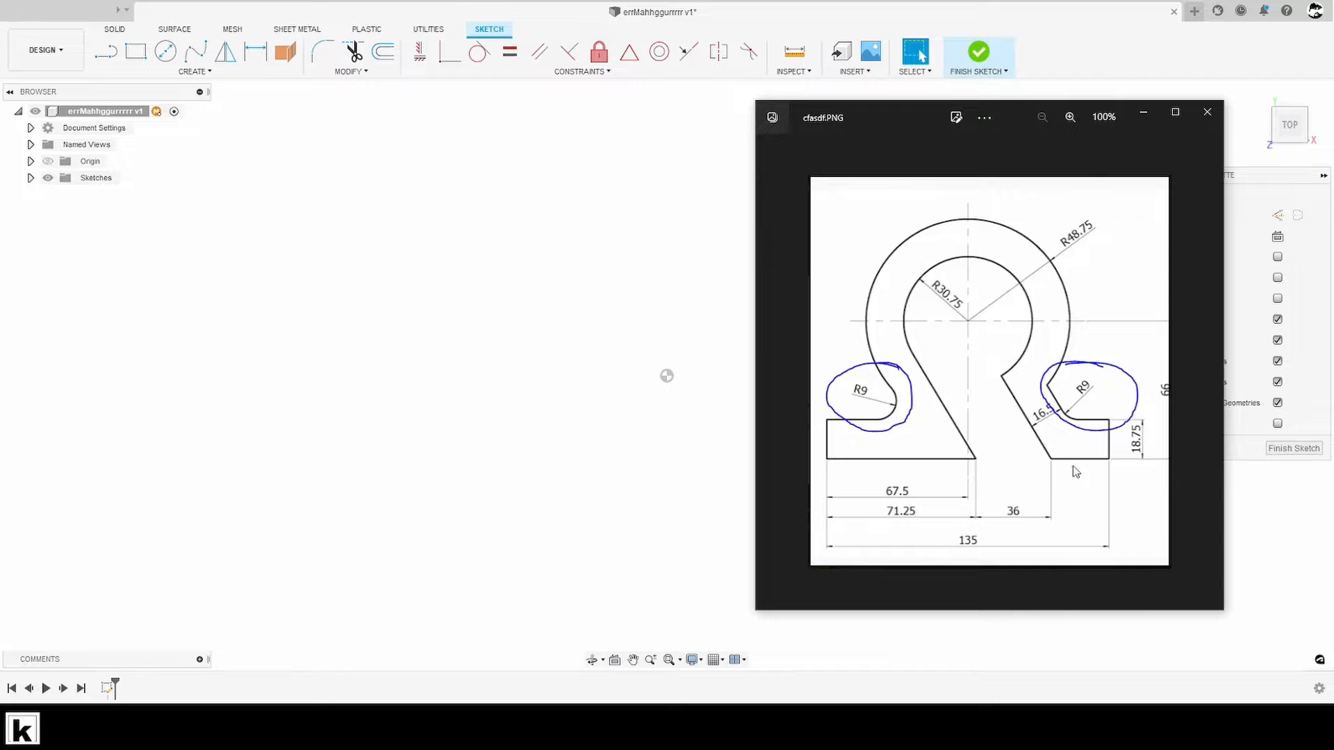
{"action": "key", "text": "alt+Tab"}
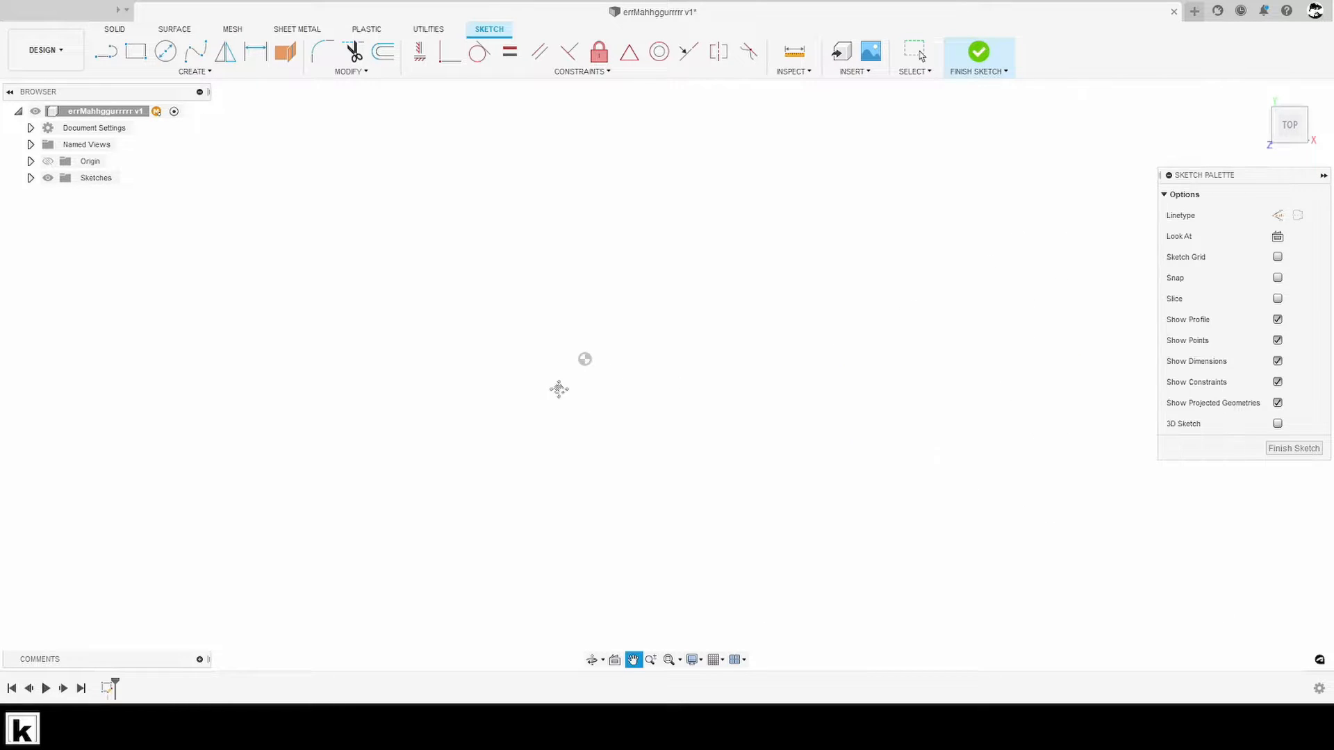
{"action": "key", "text": "alt+Tab"}
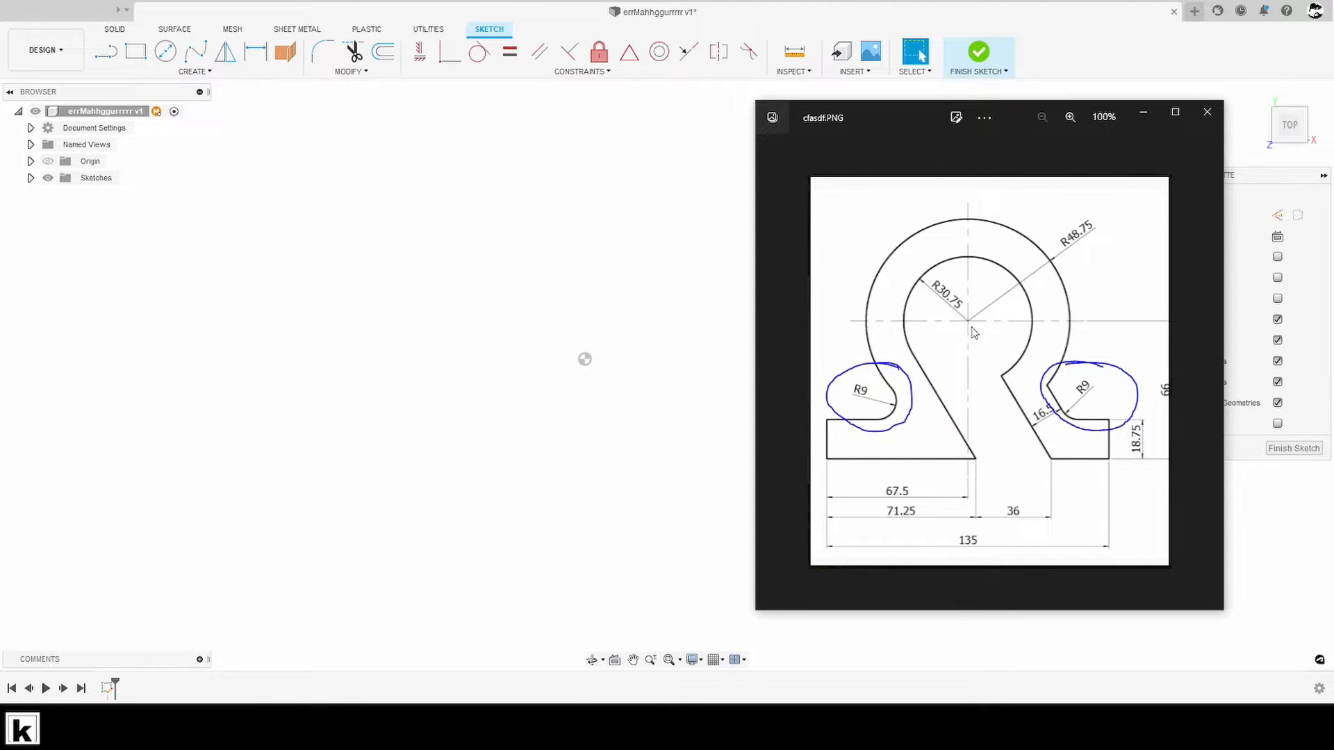
{"action": "scroll", "coordinate": [726, 393], "scroll_direction": "down", "scroll_amount": 1}
{"action": "middle_click_drag", "start_coordinate": [643, 396], "coordinate": [617, 359]}
{"action": "key", "text": "c"}
{"action": "key", "text": "Escape"}
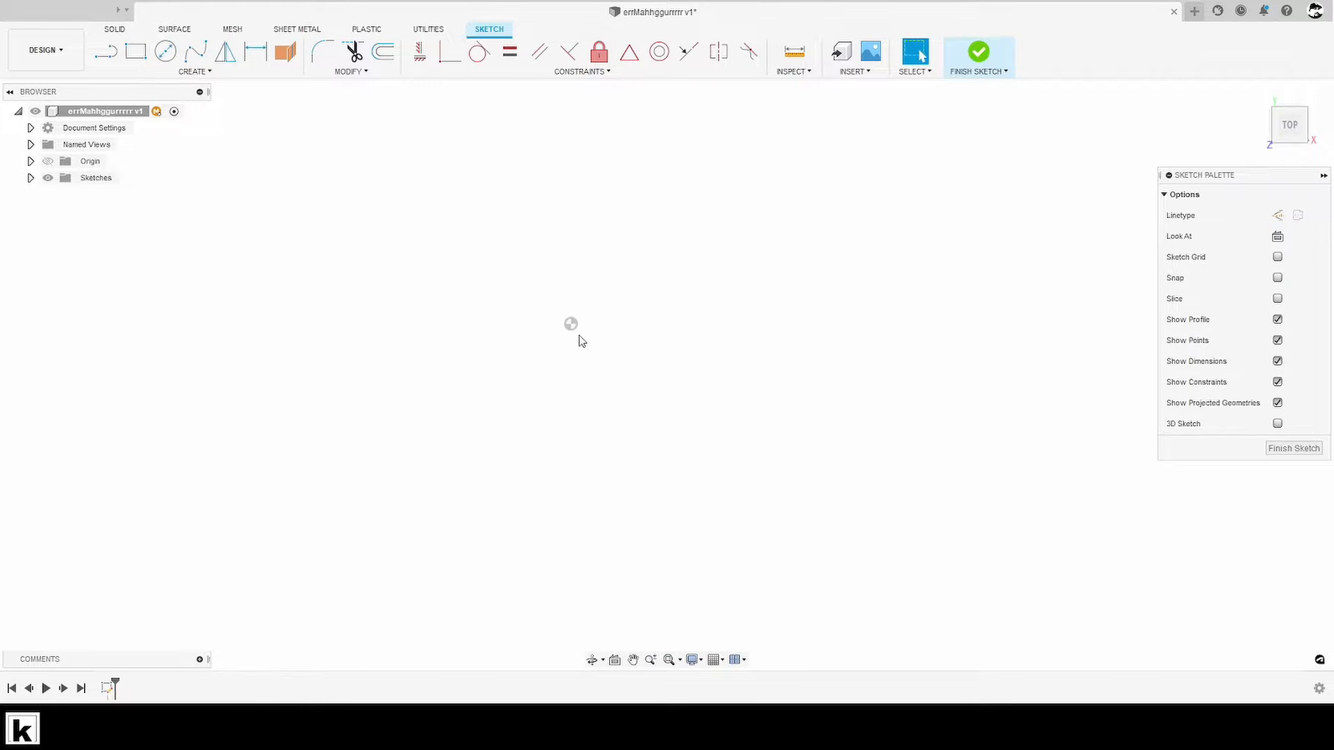
{"action": "key", "text": "c"}
{"action": "left_click", "coordinate": [571, 324]}
{"action": "left_click", "coordinate": [677, 341]}
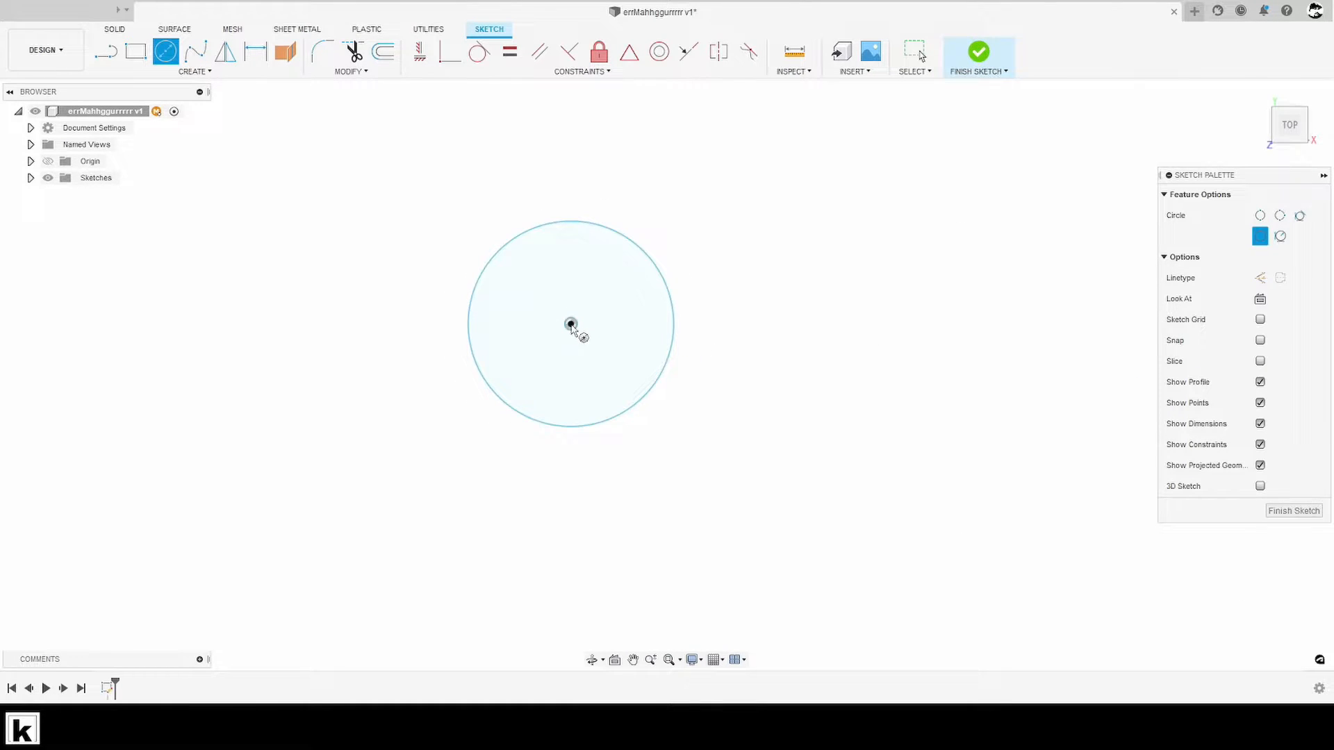
{"action": "left_click", "coordinate": [570, 324]}
{"action": "left_click", "coordinate": [743, 340]}
{"action": "middle_click_drag", "start_coordinate": [777, 420], "coordinate": [799, 414]}
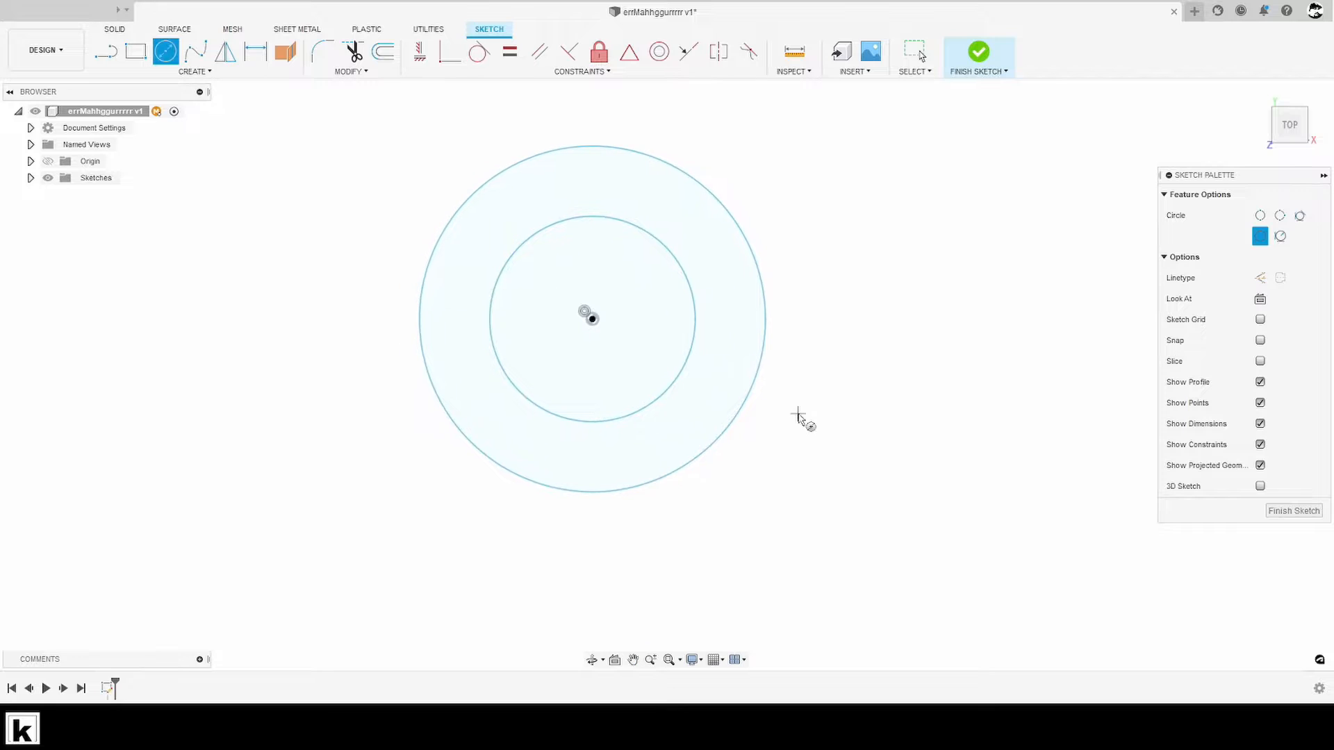
- Place a diameter dimension on the inner circle
{"action": "key", "text": "d"}
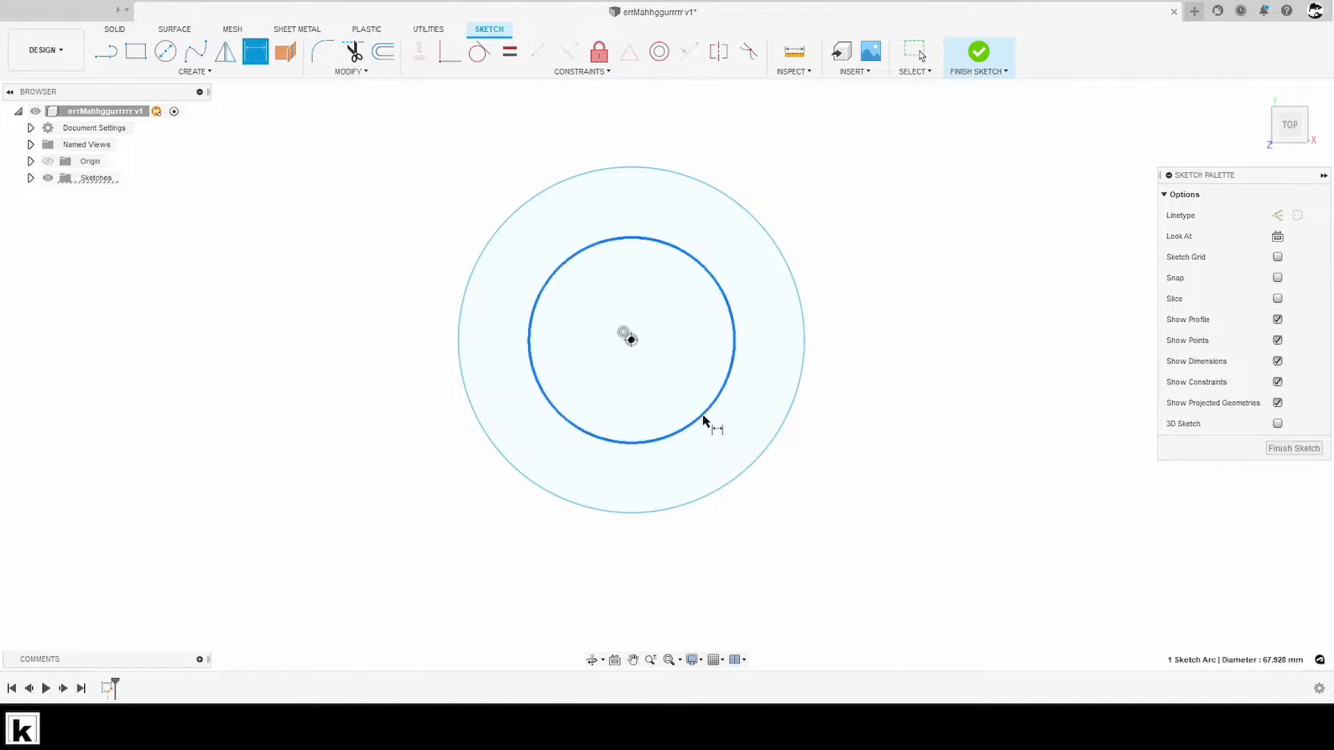
{"action": "left_click", "coordinate": [706, 420]}
{"action": "left_click", "coordinate": [694, 412]}
- Try a value of 3.75 mm for the inner circle's diameter and undo it
{"action": "key", "text": "BackSpace"}
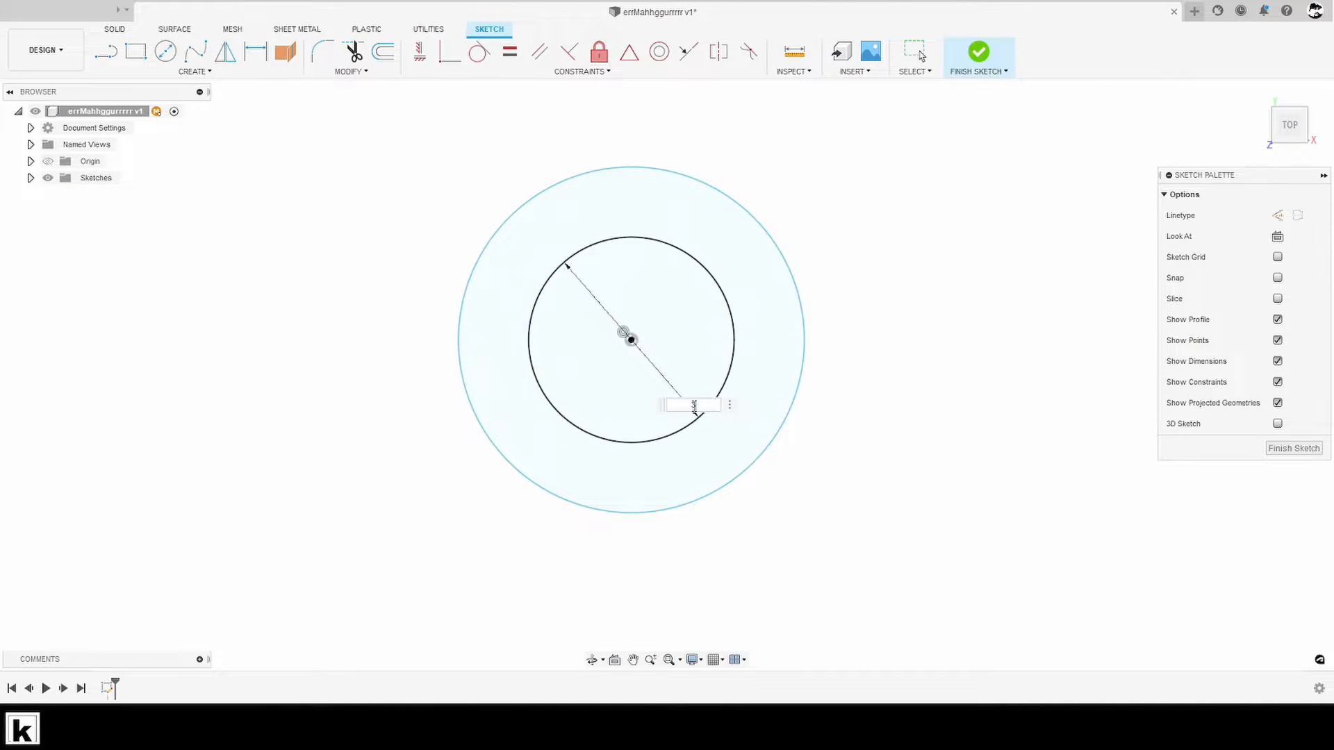
{"action": "type", "text": "35"}
{"action": "key", "text": "Return"}
{"action": "scroll", "coordinate": [669, 366], "scroll_direction": "up", "scroll_amount": 3}
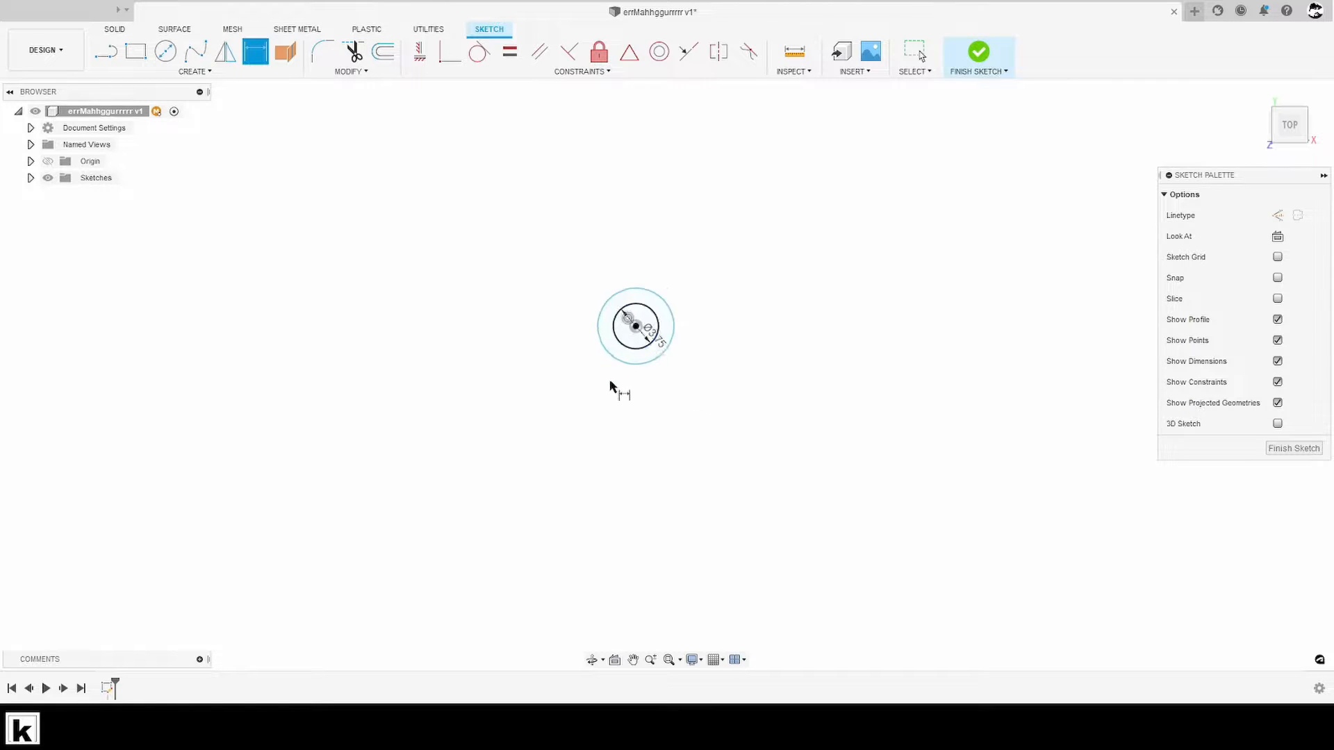
{"action": "scroll", "coordinate": [654, 342], "scroll_direction": "up", "scroll_amount": 2}
{"action": "key", "text": "Escape"}
{"action": "scroll", "coordinate": [664, 361], "scroll_direction": "down", "scroll_amount": 5}
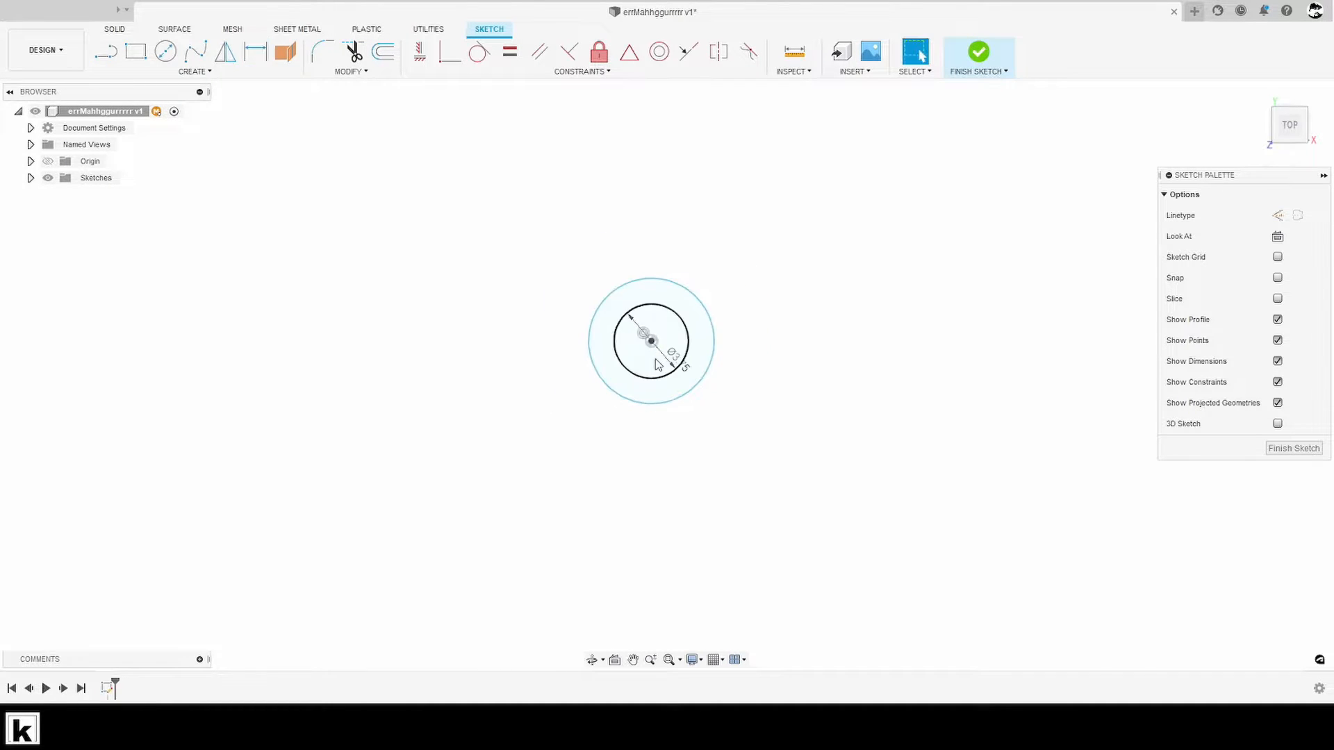
{"action": "key", "text": "ctrl+z"}
- Set the inner circle's diameter to 30.75 mm
{"action": "scroll", "coordinate": [691, 393], "scroll_direction": "down", "scroll_amount": 5}
{"action": "scroll", "coordinate": [702, 410], "scroll_direction": "up", "scroll_amount": 2}
{"action": "double_click", "coordinate": [750, 452]}
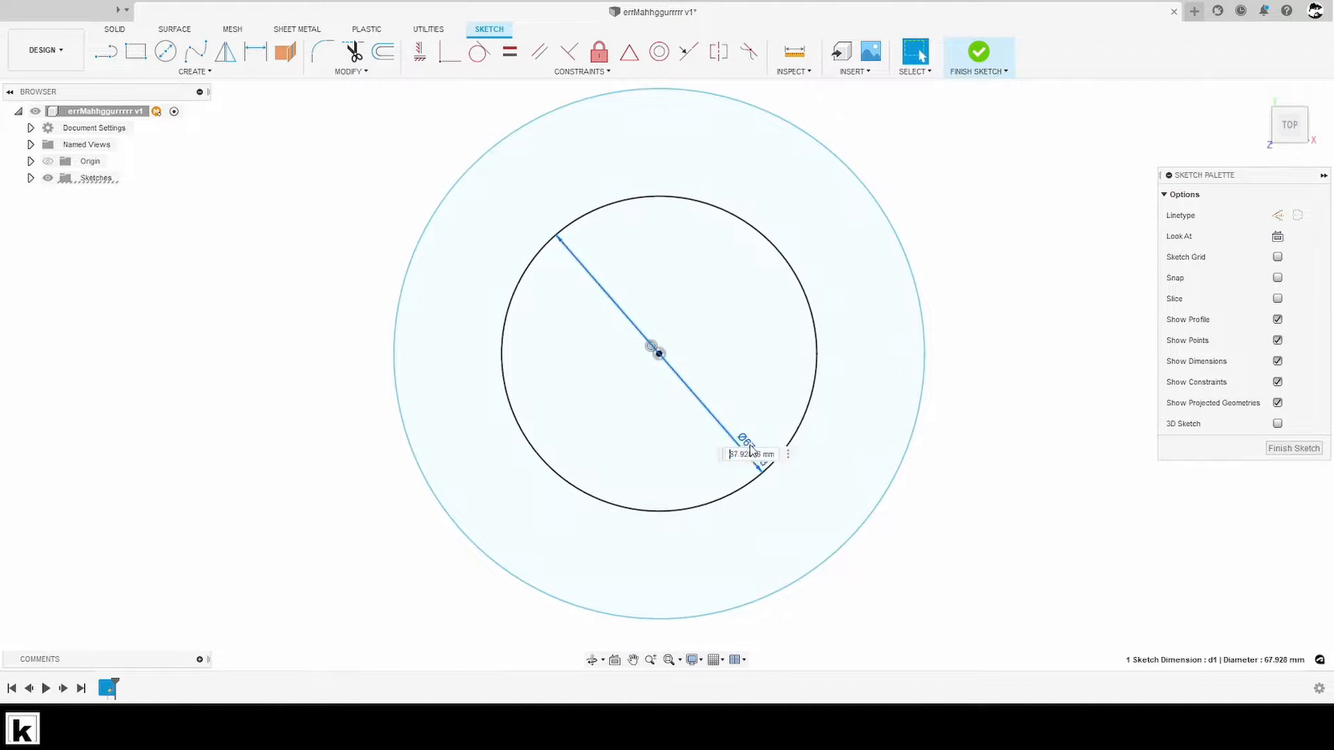
{"action": "key", "text": "BackSpace"}
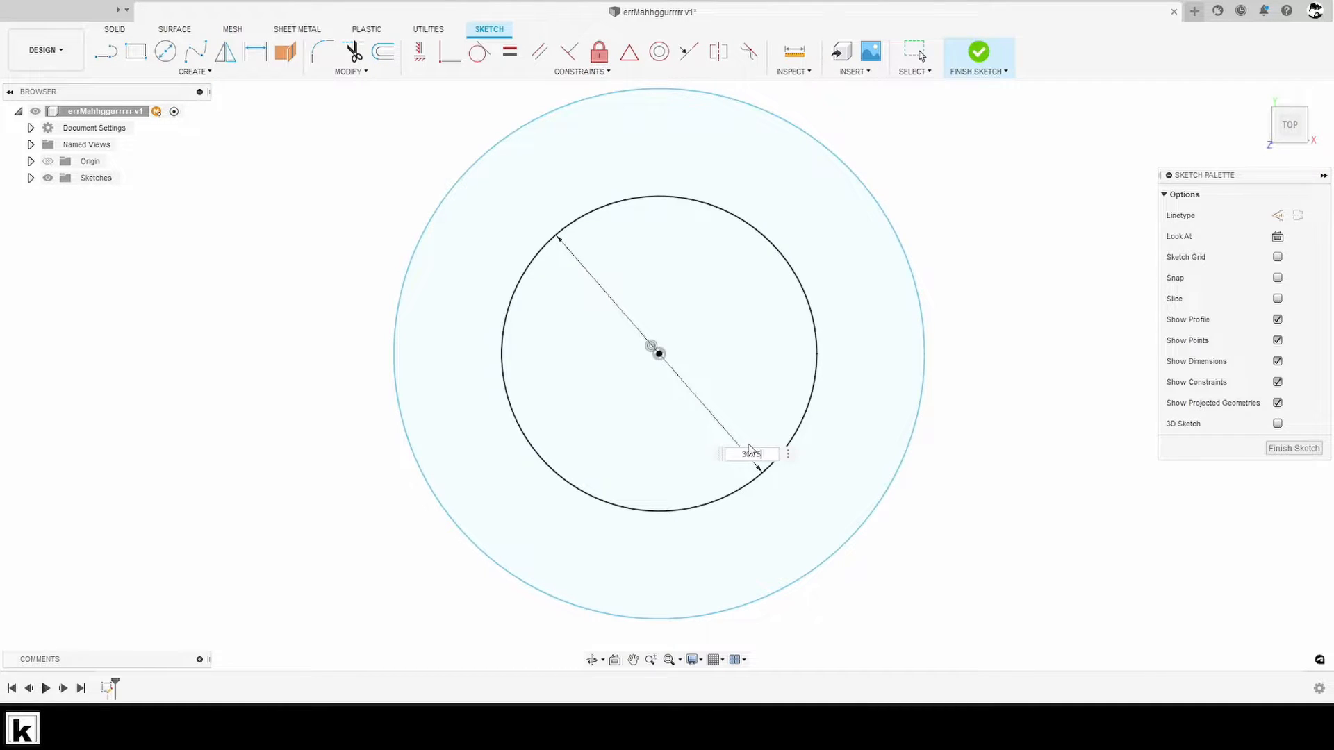
{"action": "type", "text": "30.75"}
{"action": "key", "text": "Return"}
- Sketch a wide two-point rectangle about 70 mm by 9 mm just below the outer circle
{"action": "scroll", "coordinate": [716, 409], "scroll_direction": "up", "scroll_amount": 1}
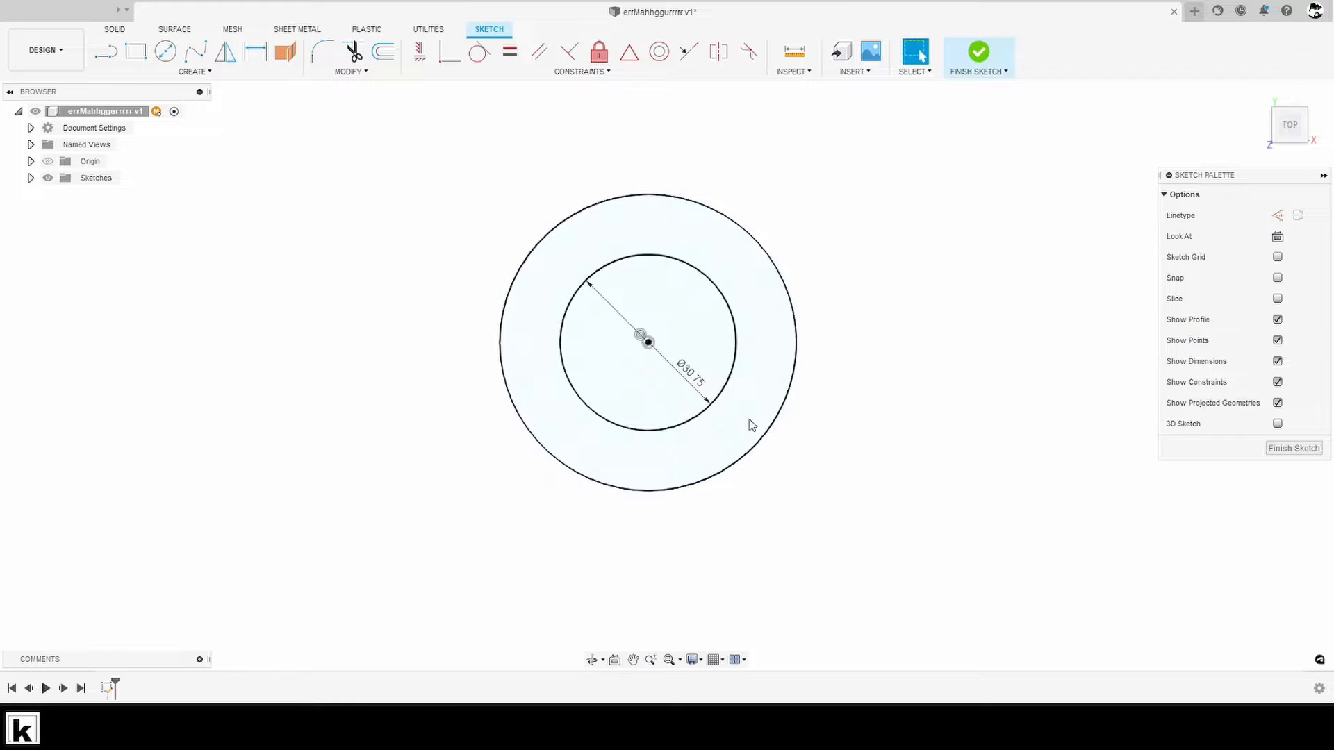
{"action": "scroll", "coordinate": [751, 425], "scroll_direction": "down", "scroll_amount": 1}
{"action": "mouse_move", "coordinate": [704, 427]}
{"action": "middle_mouse_down"}
{"action": "mouse_move", "coordinate": [721, 416]}
{"action": "mouse_move", "coordinate": [700, 449]}
{"action": "mouse_move", "coordinate": [663, 409]}
{"action": "middle_mouse_up"}
{"action": "key", "text": "s"}
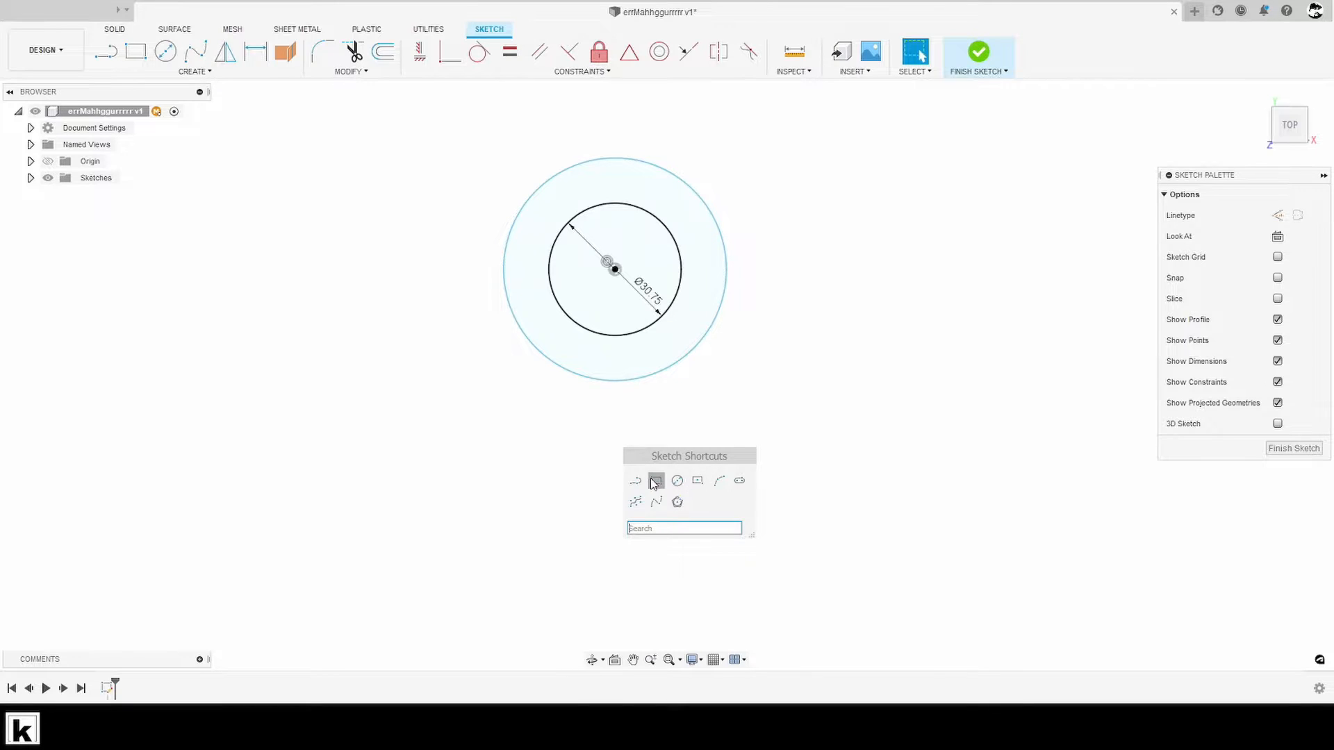
{"action": "left_click", "coordinate": [697, 481]}
{"action": "left_click", "coordinate": [464, 446]}
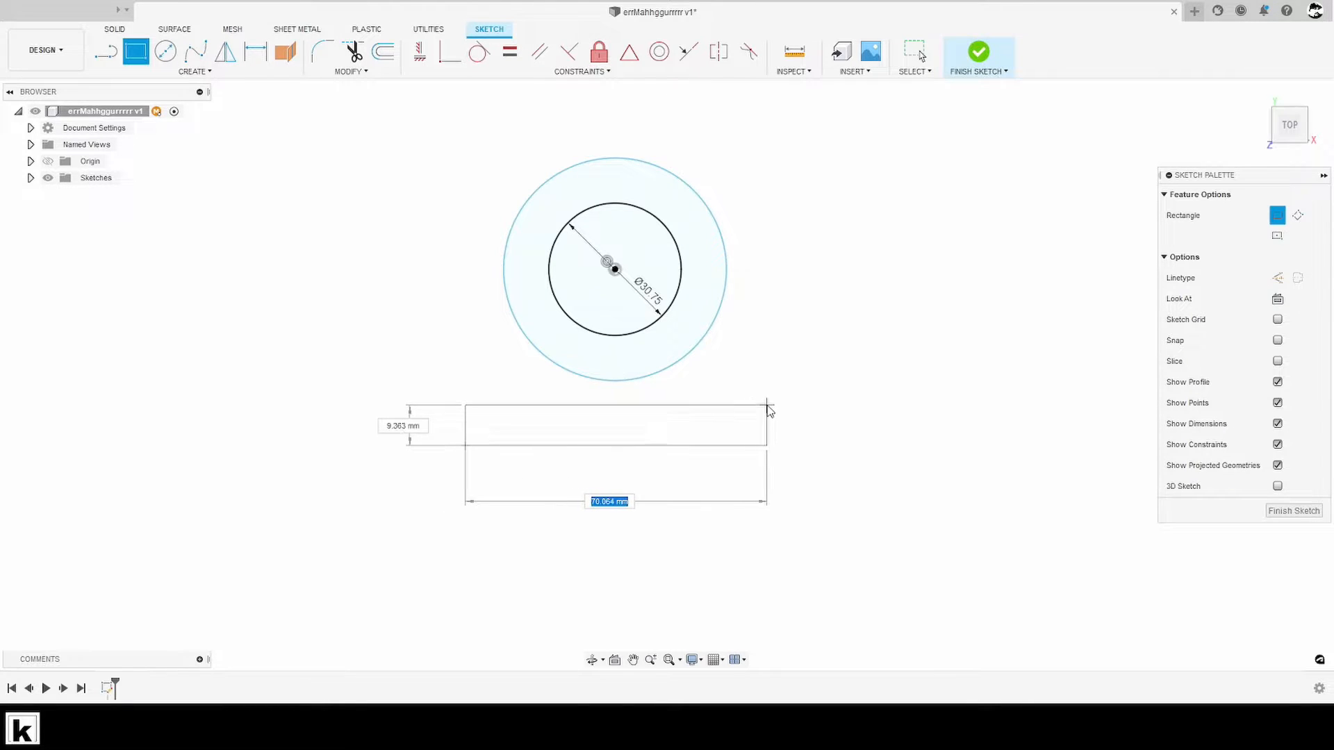
{"action": "left_click", "coordinate": [767, 407]}
{"action": "middle_click_drag", "start_coordinate": [789, 467], "coordinate": [824, 494]}
{"action": "key", "text": "Escape"}
- Sketch a slanted line from the inner circle's lower-left arc down through the rectangle, ending just below its lower edge
{"action": "key", "text": "l"}
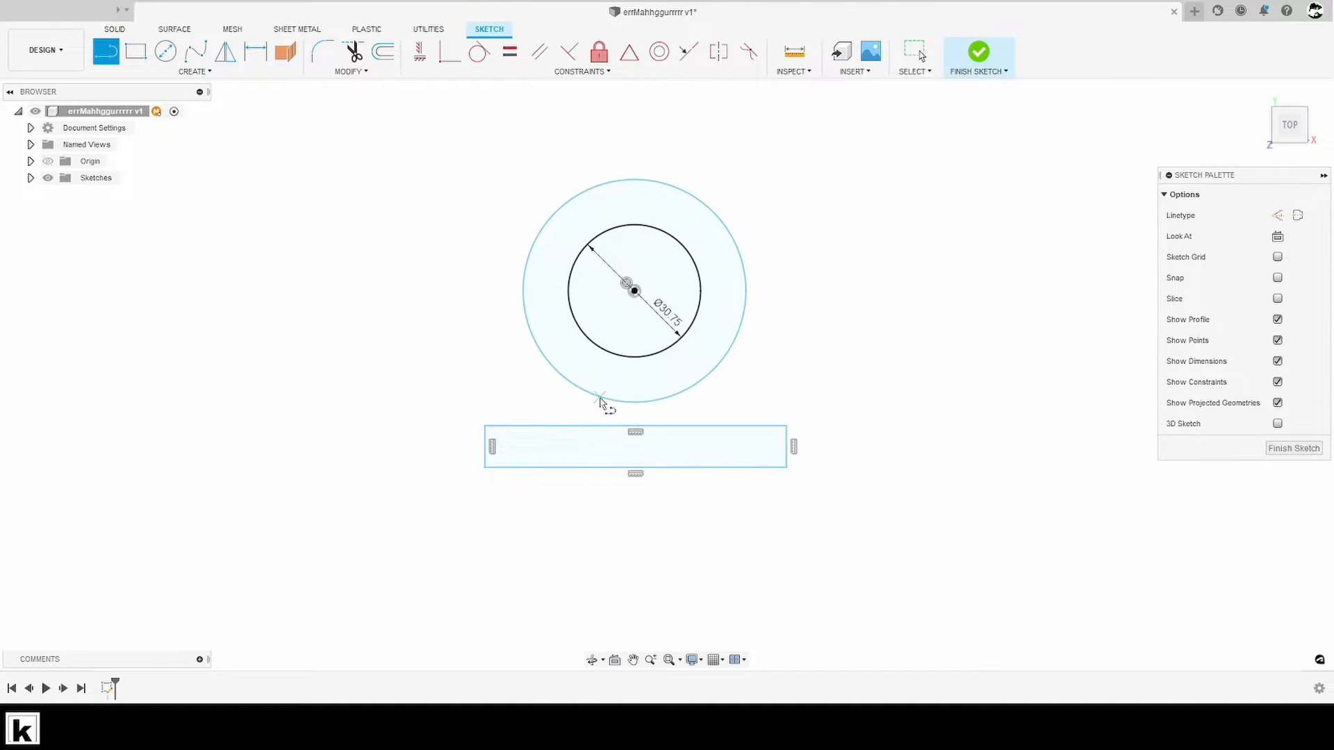
{"action": "middle_click_drag", "start_coordinate": [601, 402], "coordinate": [633, 398]}
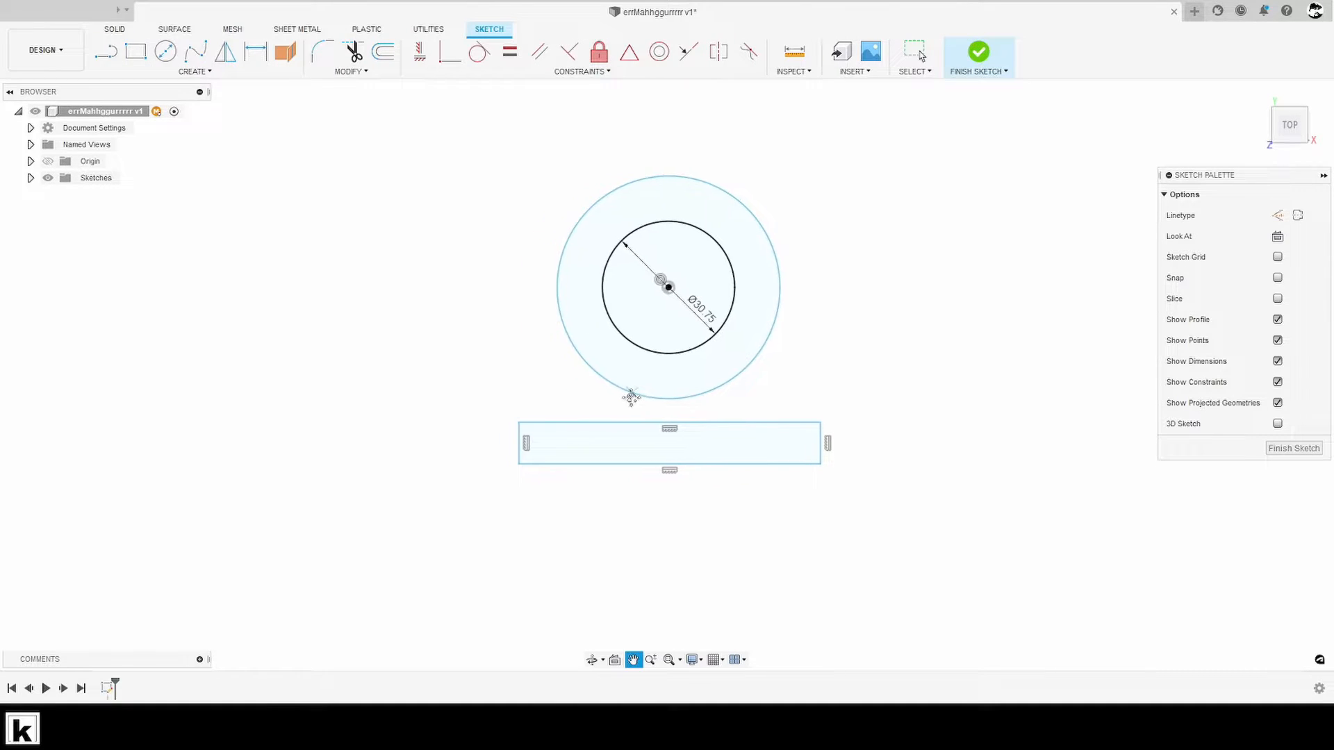
{"action": "left_click", "coordinate": [605, 314]}
{"action": "left_click", "coordinate": [703, 492]}
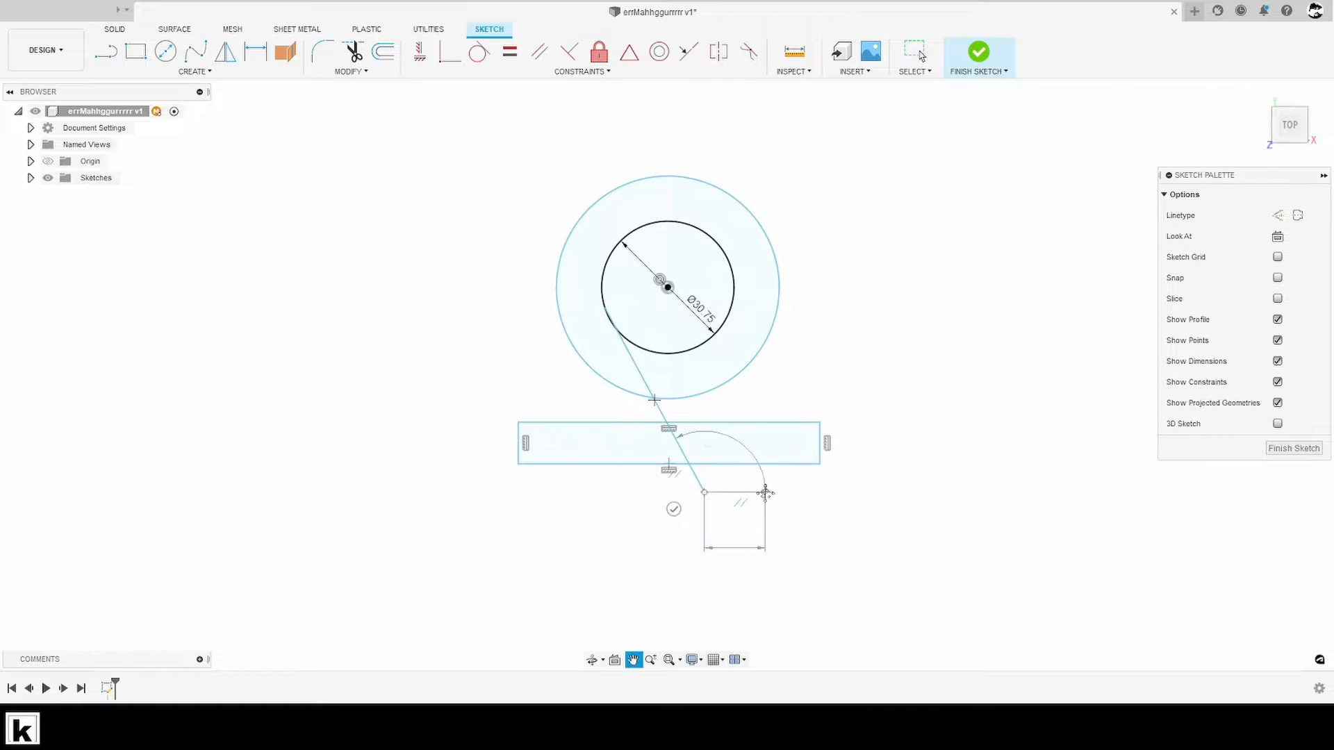
{"action": "key", "text": "Escape"}
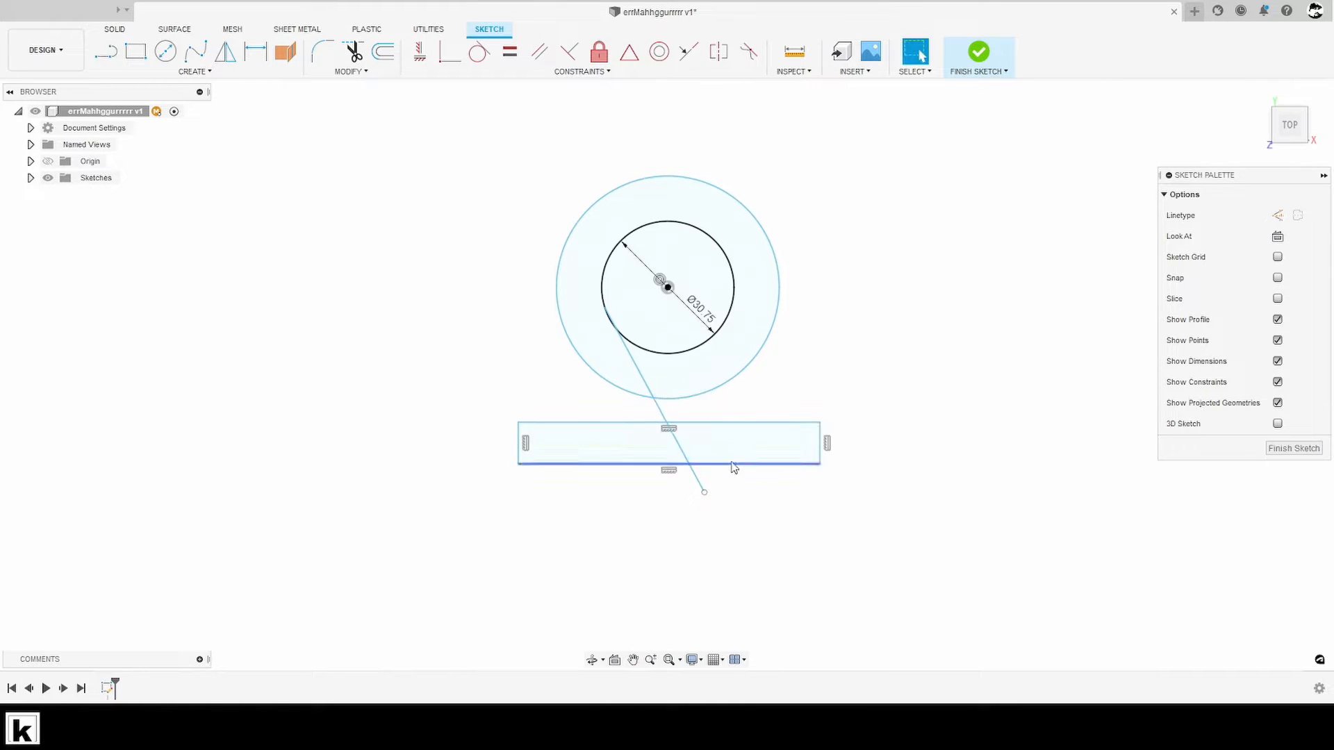
- Sketch a second, roughly parallel line about 27 mm long between the inner circle and the rectangle, bringing its lower end onto the rectangle's lower edge
{"action": "key", "text": "l"}
{"action": "left_click", "coordinate": [743, 459]}
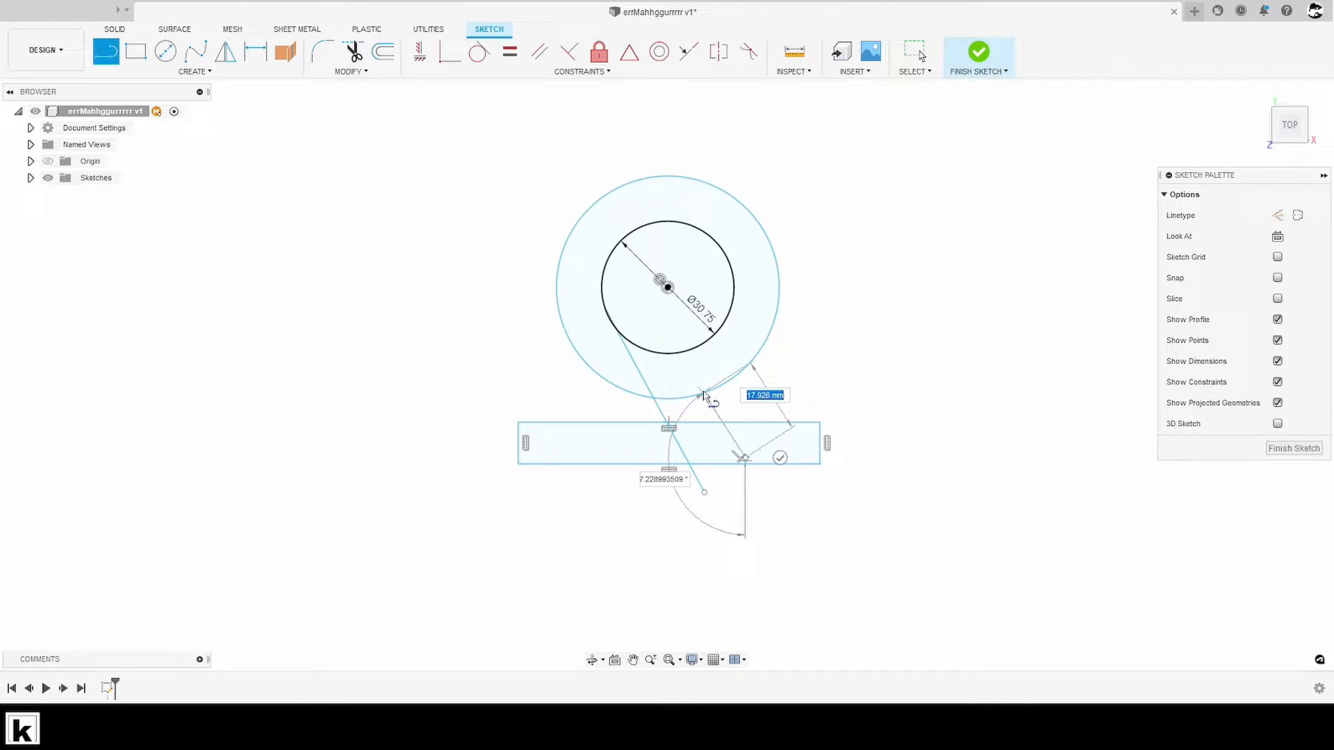
{"action": "left_click", "coordinate": [686, 353]}
{"action": "key", "text": "Escape"}
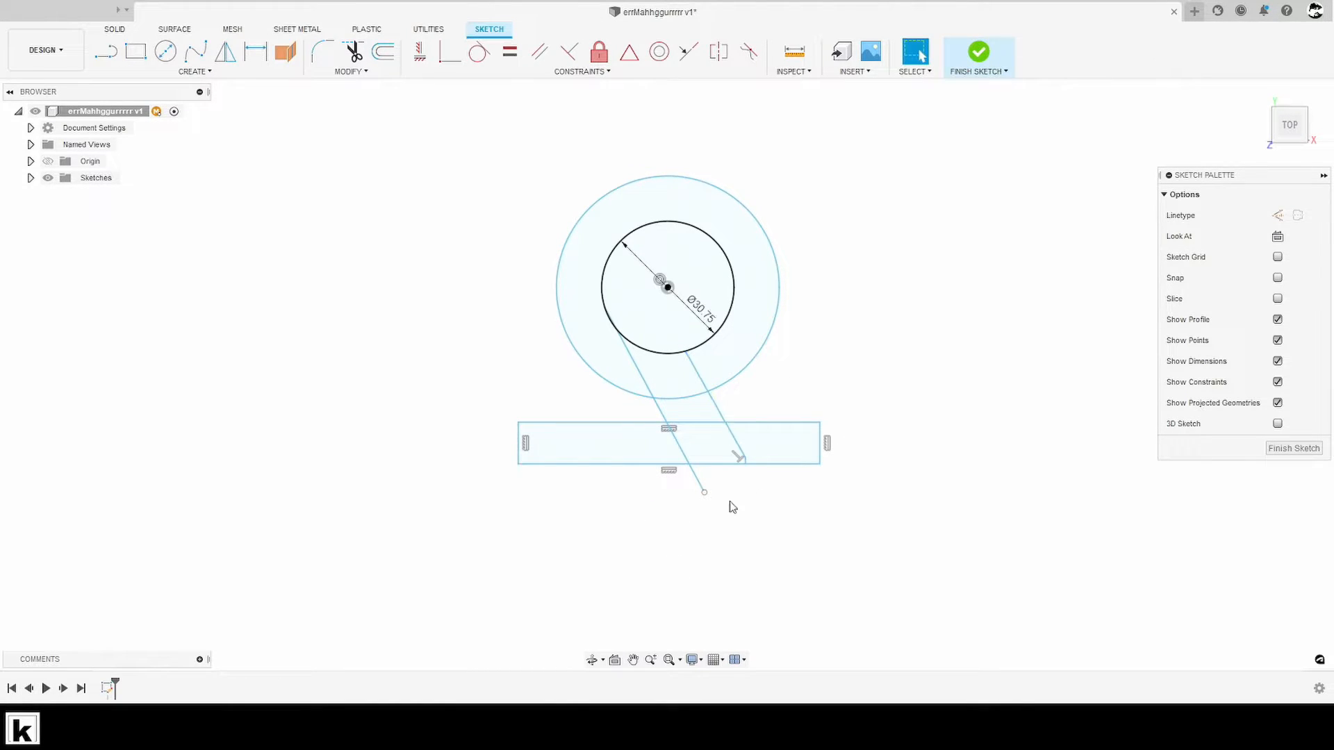
{"action": "scroll", "coordinate": [746, 464], "scroll_direction": "up", "scroll_amount": 8}
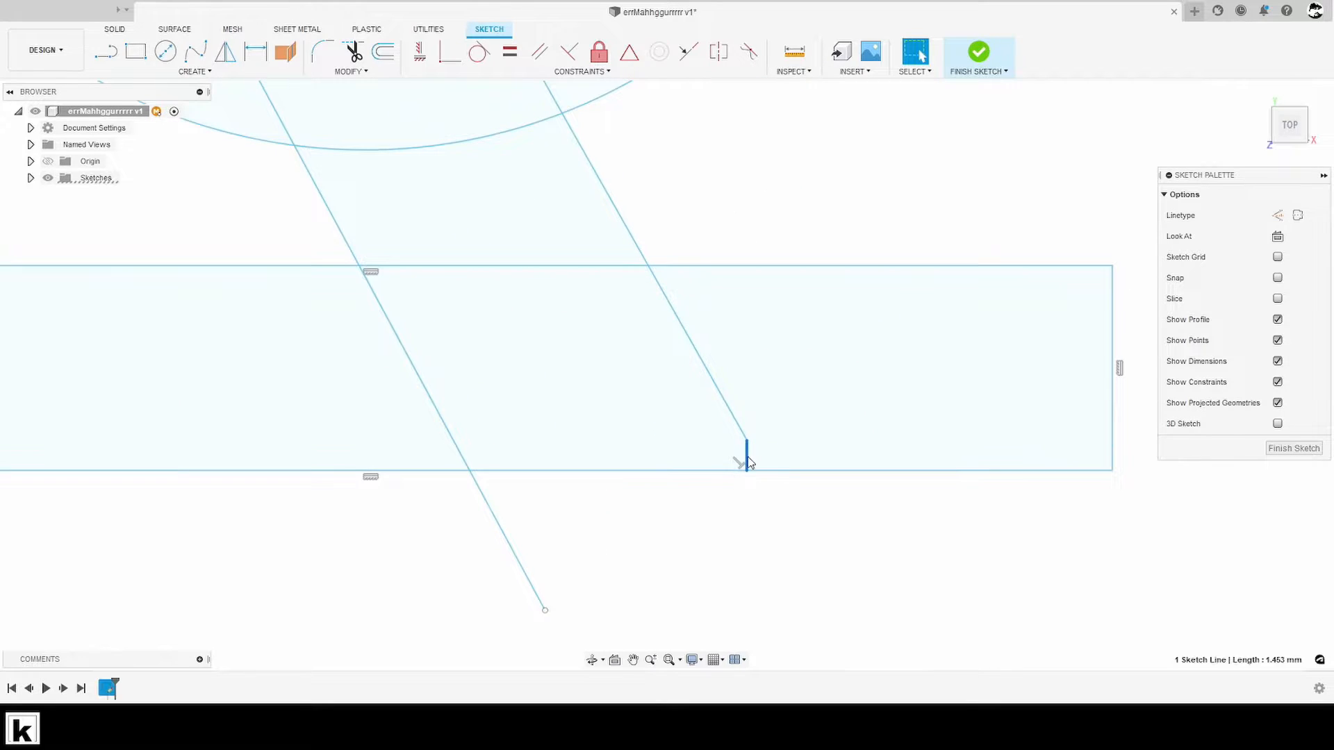
{"action": "left_click_drag", "start_coordinate": [748, 442], "coordinate": [771, 472]}
- Trim the end of the first slanted line that extends below the rectangle
{"action": "scroll", "coordinate": [722, 507], "scroll_direction": "down", "scroll_amount": 4}
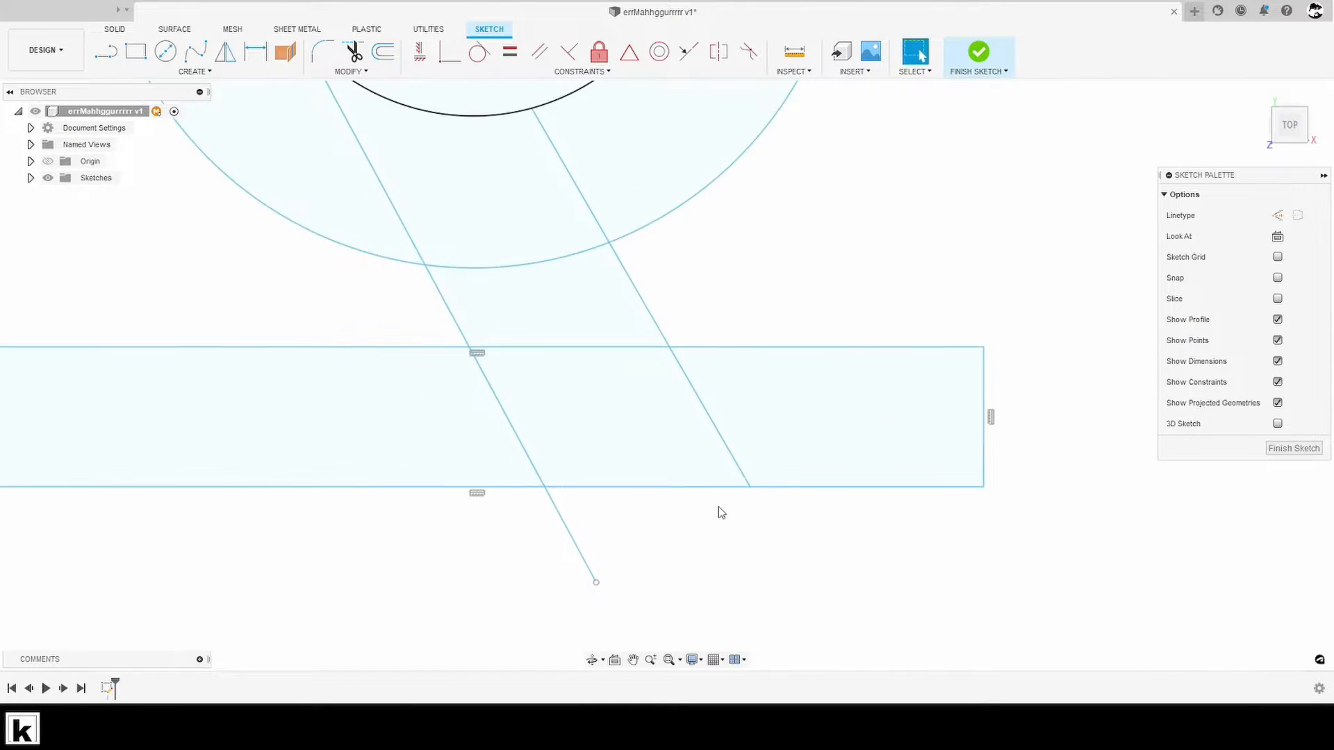
{"action": "key", "text": "t"}
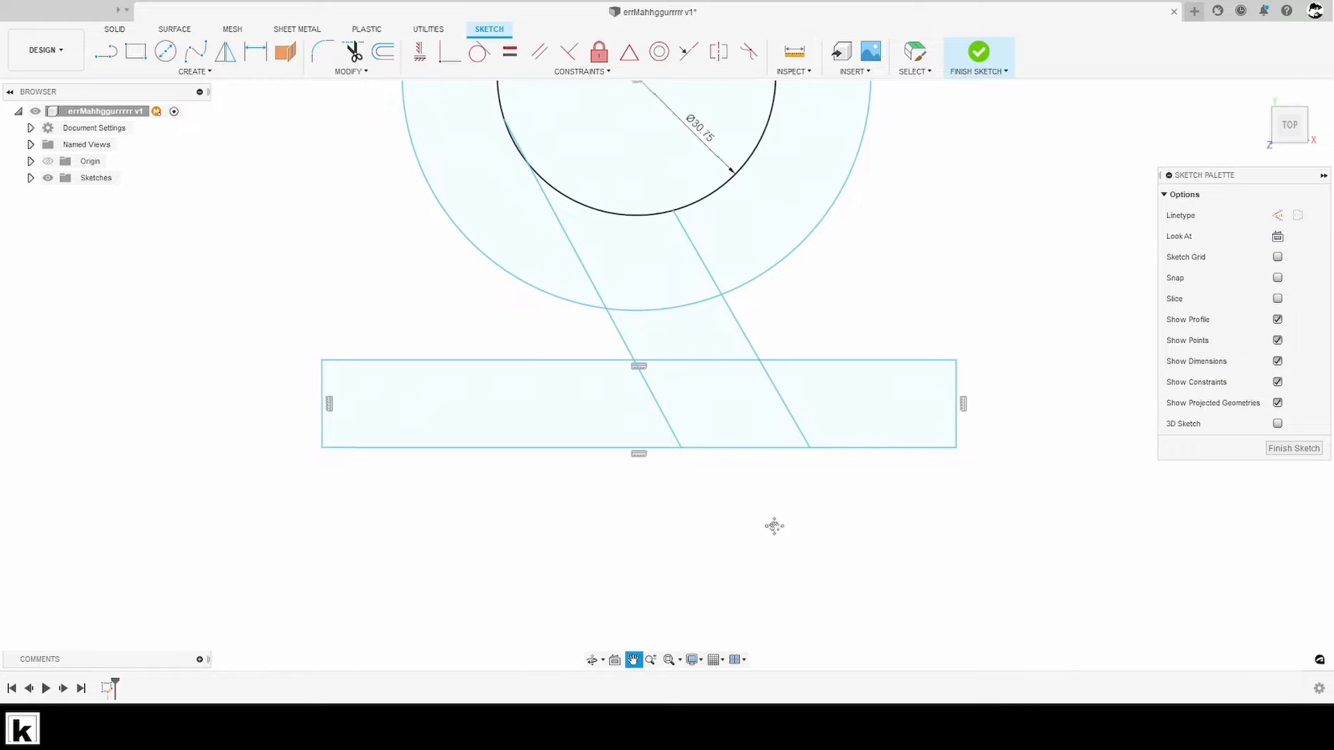
{"action": "key", "text": "Escape"}
- Trim the rectangle edges and both circle arcs lying between the two slanted lines to open the omega's gap
{"action": "scroll", "coordinate": [782, 523], "scroll_direction": "down", "scroll_amount": 1}
{"action": "key", "text": "t"}
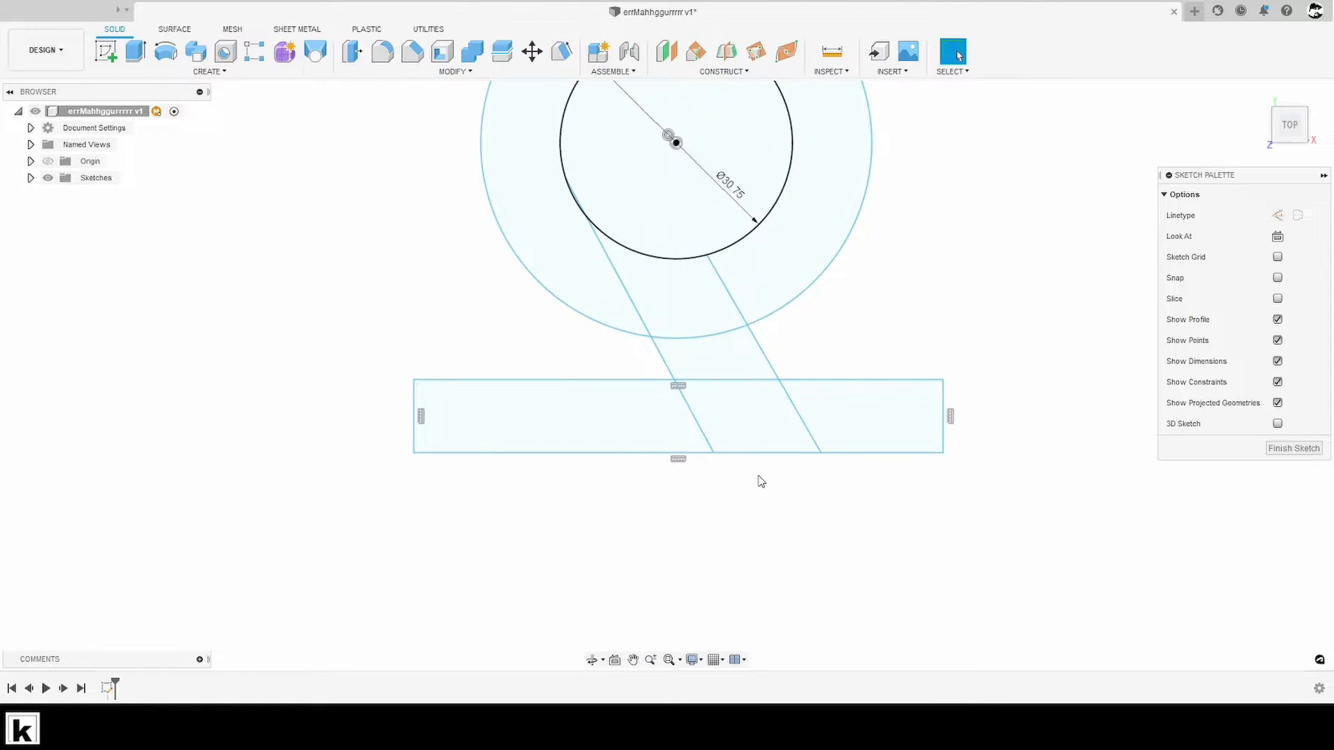
{"action": "left_click", "coordinate": [750, 453]}
{"action": "left_click", "coordinate": [710, 384]}
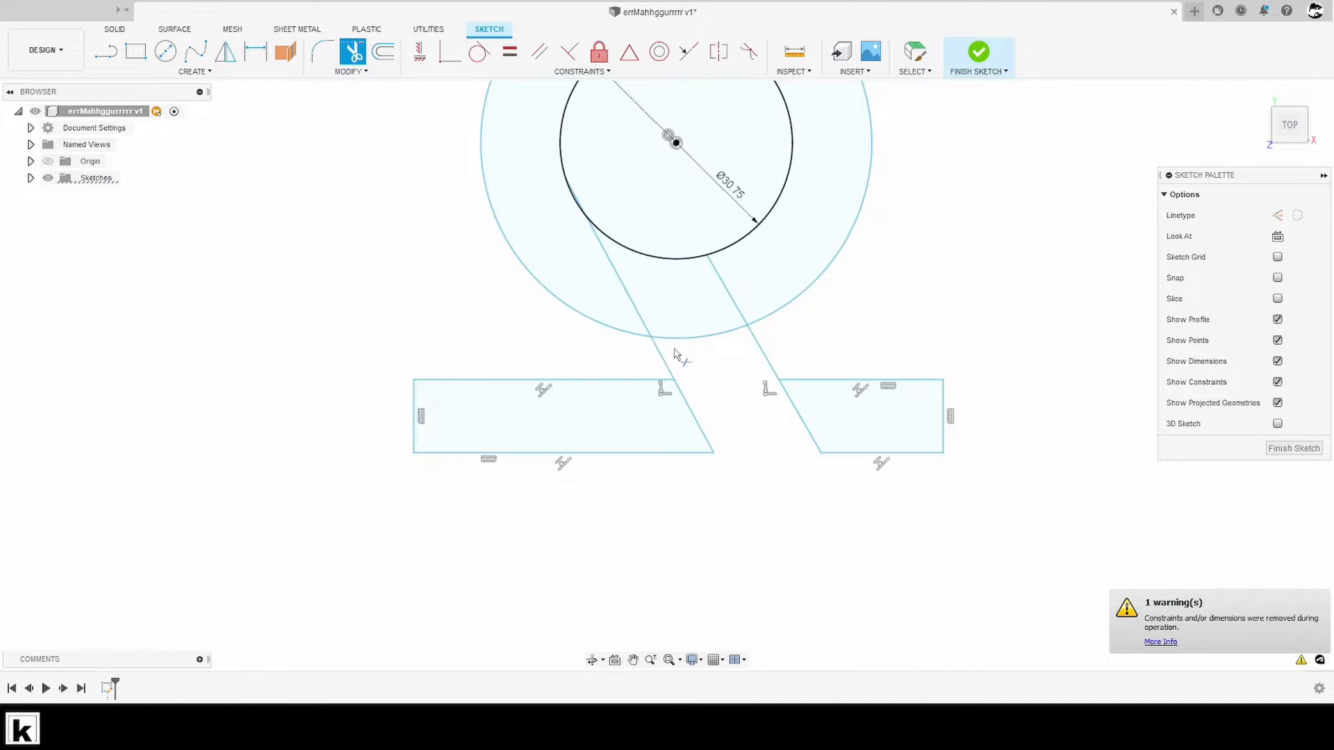
{"action": "left_click", "coordinate": [678, 337]}
{"action": "left_click", "coordinate": [664, 263]}
{"action": "middle_click_drag", "start_coordinate": [744, 482], "coordinate": [771, 521]}
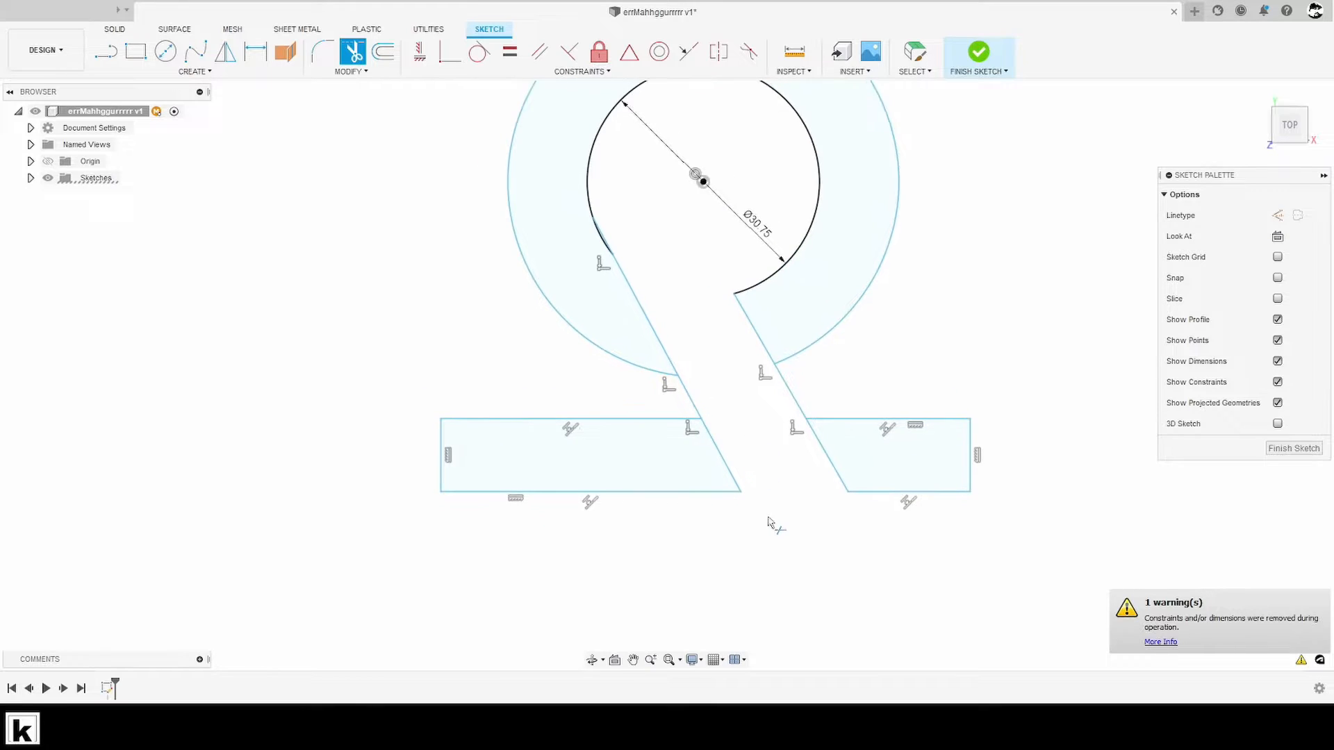
- Sketch a slanted line about 27 mm long from the outer circle's lower-left arc down into the left part of the rectangle
{"action": "mouse_move", "coordinate": [724, 448]}
{"action": "middle_mouse_down"}
{"action": "mouse_move", "coordinate": [790, 479]}
{"action": "mouse_move", "coordinate": [791, 452]}
{"action": "middle_mouse_up"}
{"action": "key", "text": "Escape"}
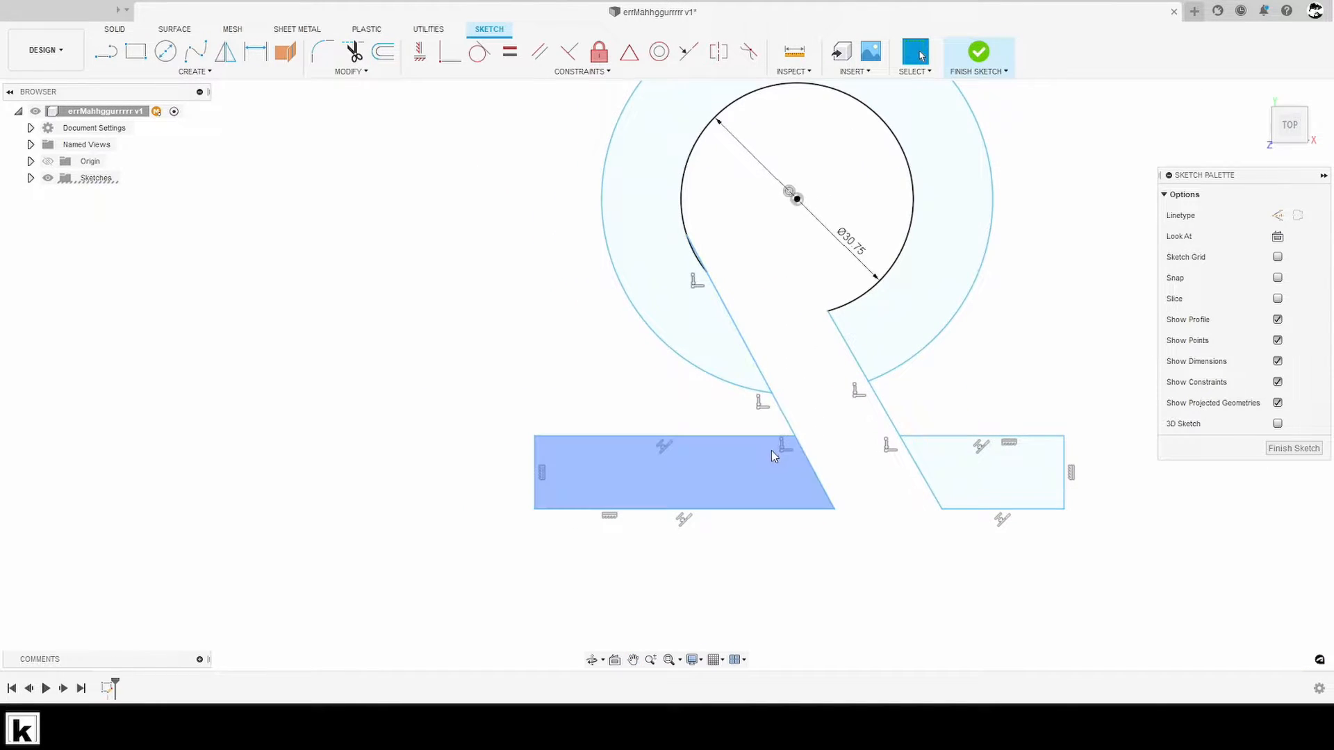
{"action": "key", "text": "l"}
{"action": "left_click", "coordinate": [625, 296]}
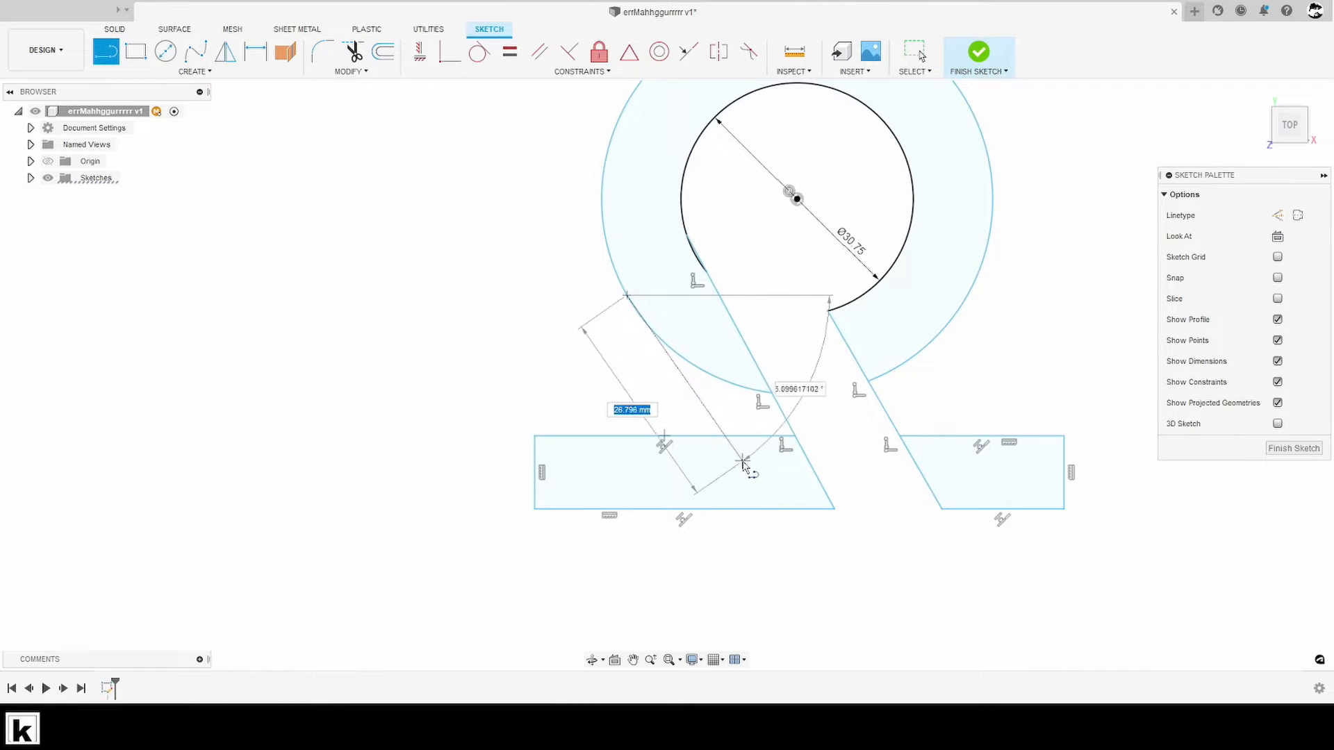
{"action": "left_click", "coordinate": [736, 464]}
{"action": "key", "text": "Escape"}
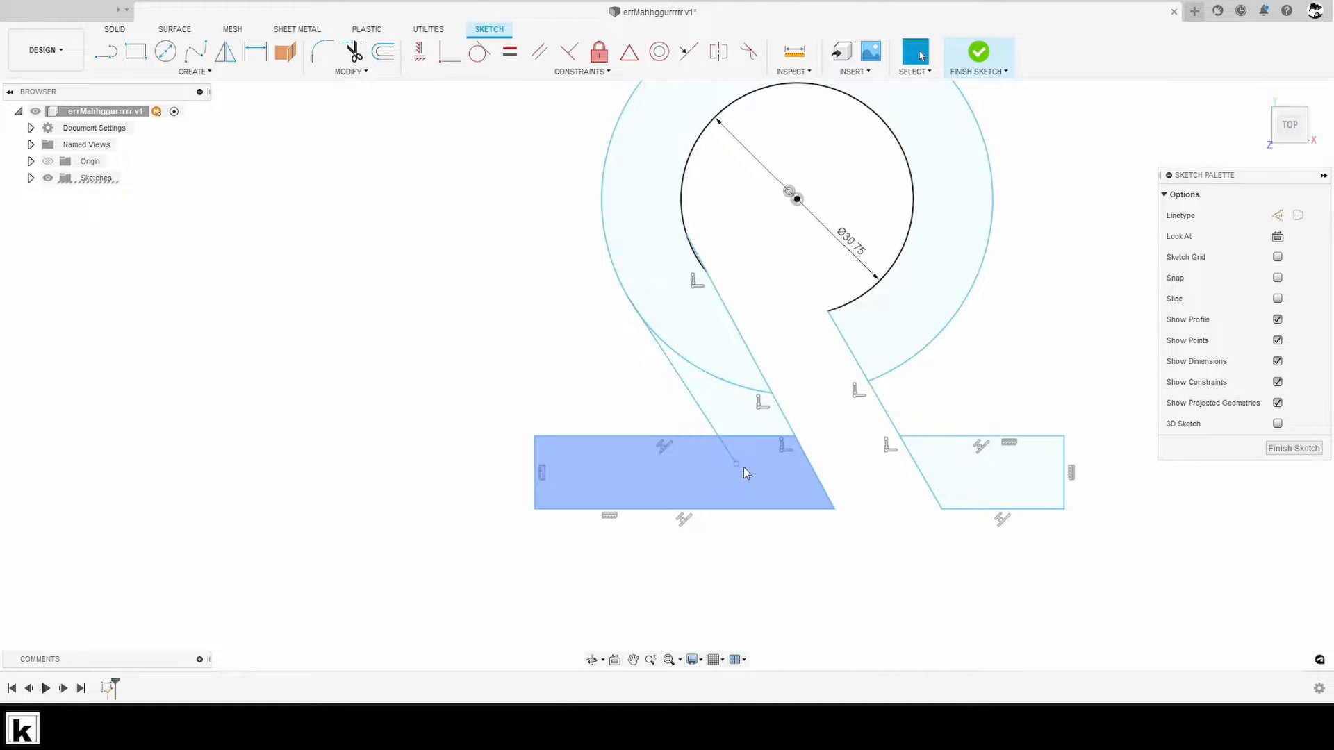
- Trim the rectangle's upper edge, the outer arc and the protruding line end around the new left slanted line
{"action": "key", "text": "t"}
{"action": "left_click", "coordinate": [739, 436]}
{"action": "left_click", "coordinate": [737, 386]}
{"action": "left_click", "coordinate": [729, 451]}
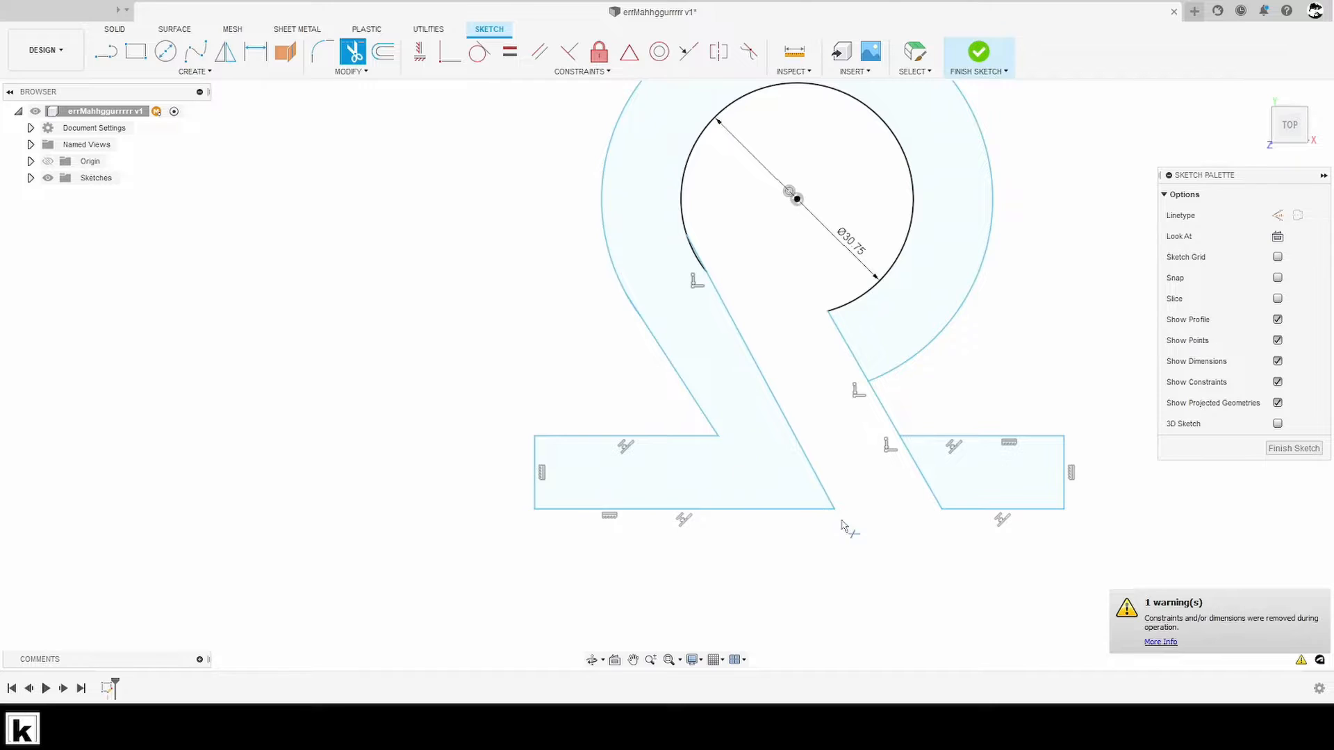
{"action": "key", "text": "Escape"}
- Sketch a slanted line from inside the ring's lower right down into the right foot, parallel to the gap's right edge
{"action": "middle_click_drag", "start_coordinate": [841, 521], "coordinate": [780, 519]}
{"action": "scroll", "coordinate": [782, 518], "scroll_direction": "down", "scroll_amount": 1}
{"action": "key", "text": "l"}
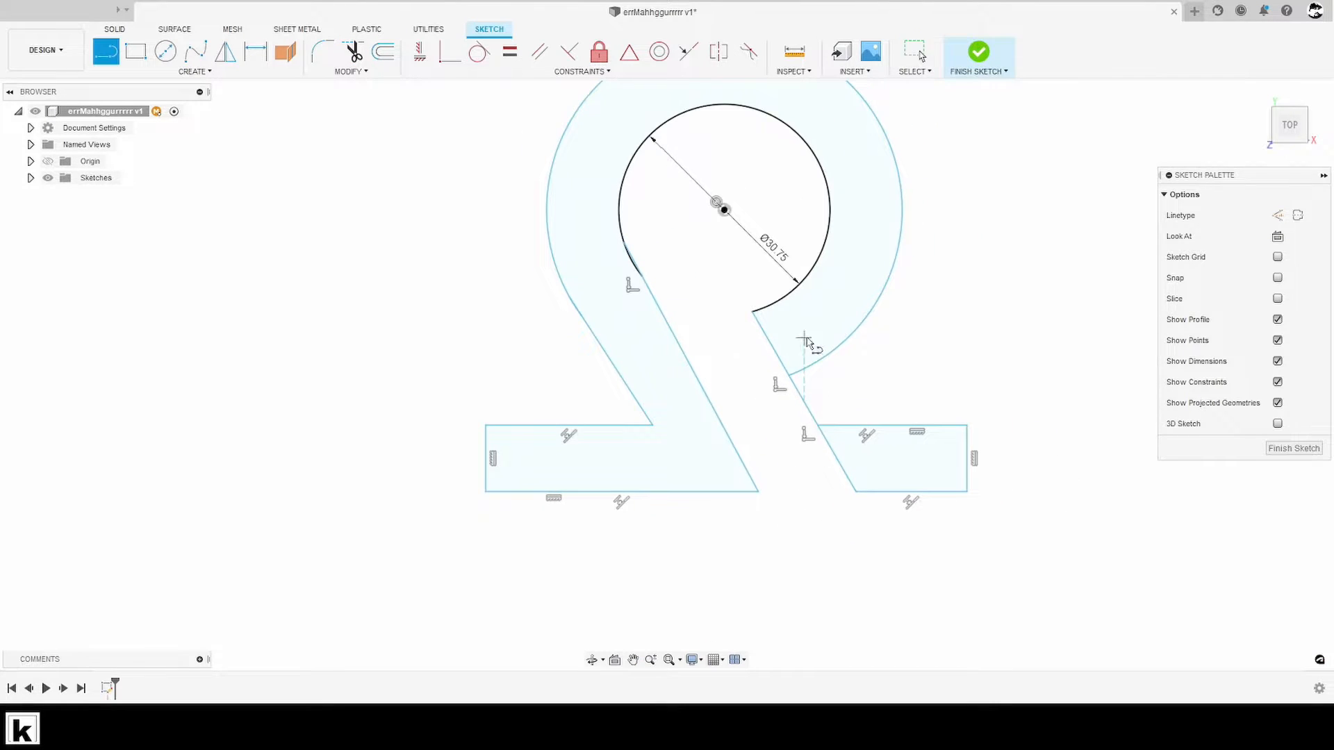
{"action": "left_click", "coordinate": [811, 326]}
{"action": "left_click", "coordinate": [884, 453]}
{"action": "key", "text": "Escape"}
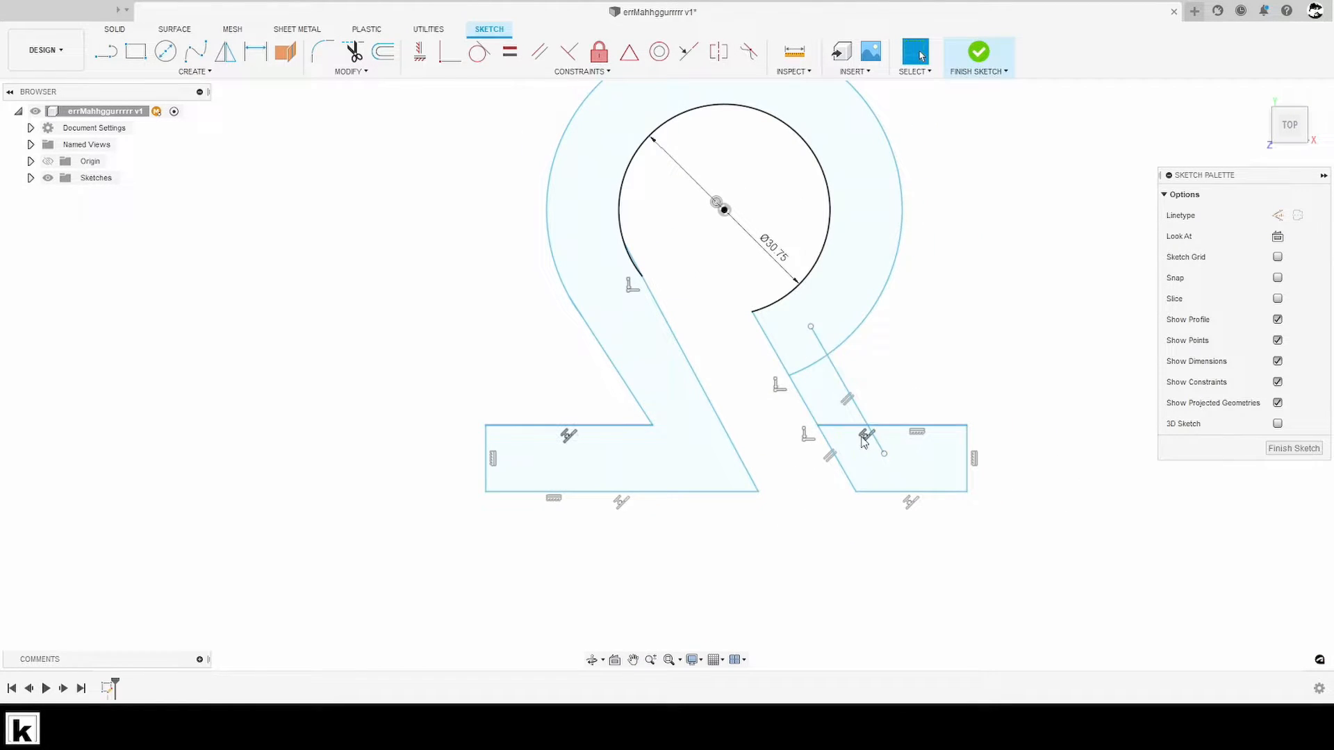
- Trim the outer arc, the right foot's upper edge and the protruding line end around the new right slanted line
{"action": "key", "text": "t"}
{"action": "left_click", "coordinate": [814, 366]}
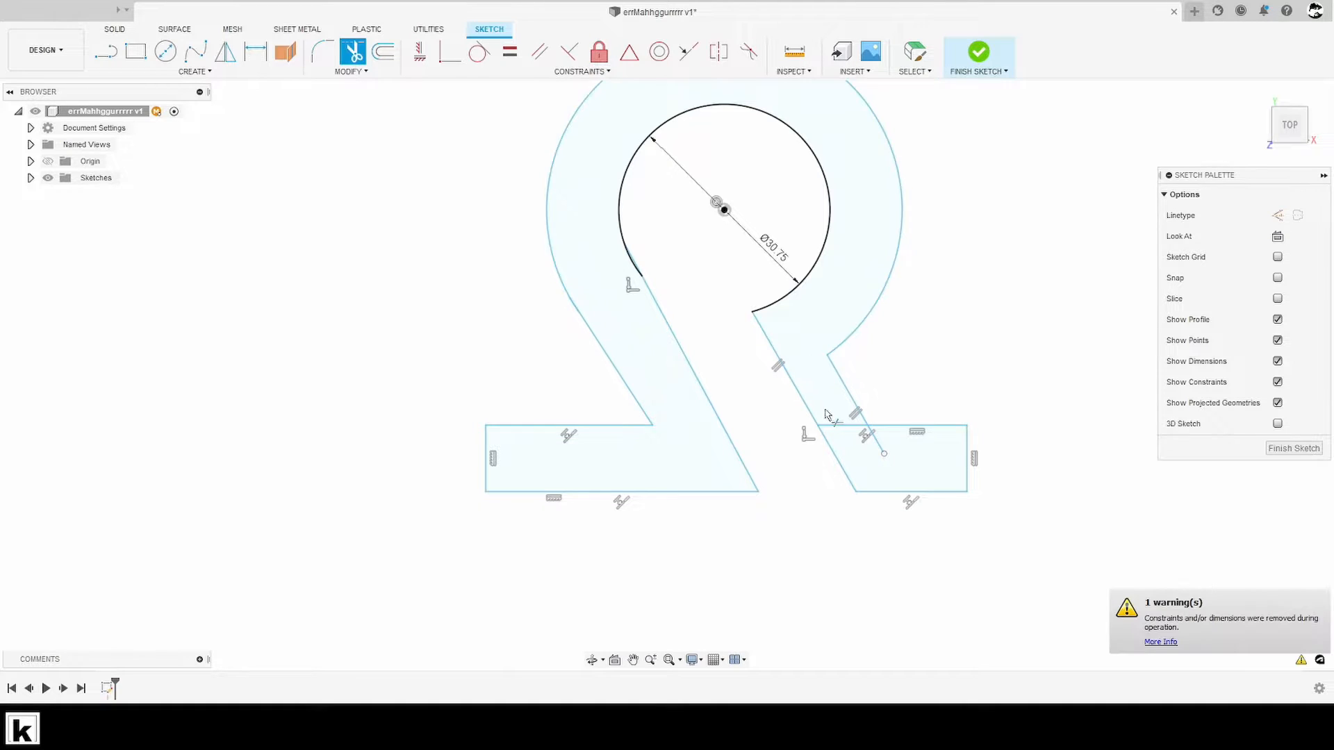
{"action": "left_click", "coordinate": [844, 425]}
{"action": "left_click", "coordinate": [875, 439]}
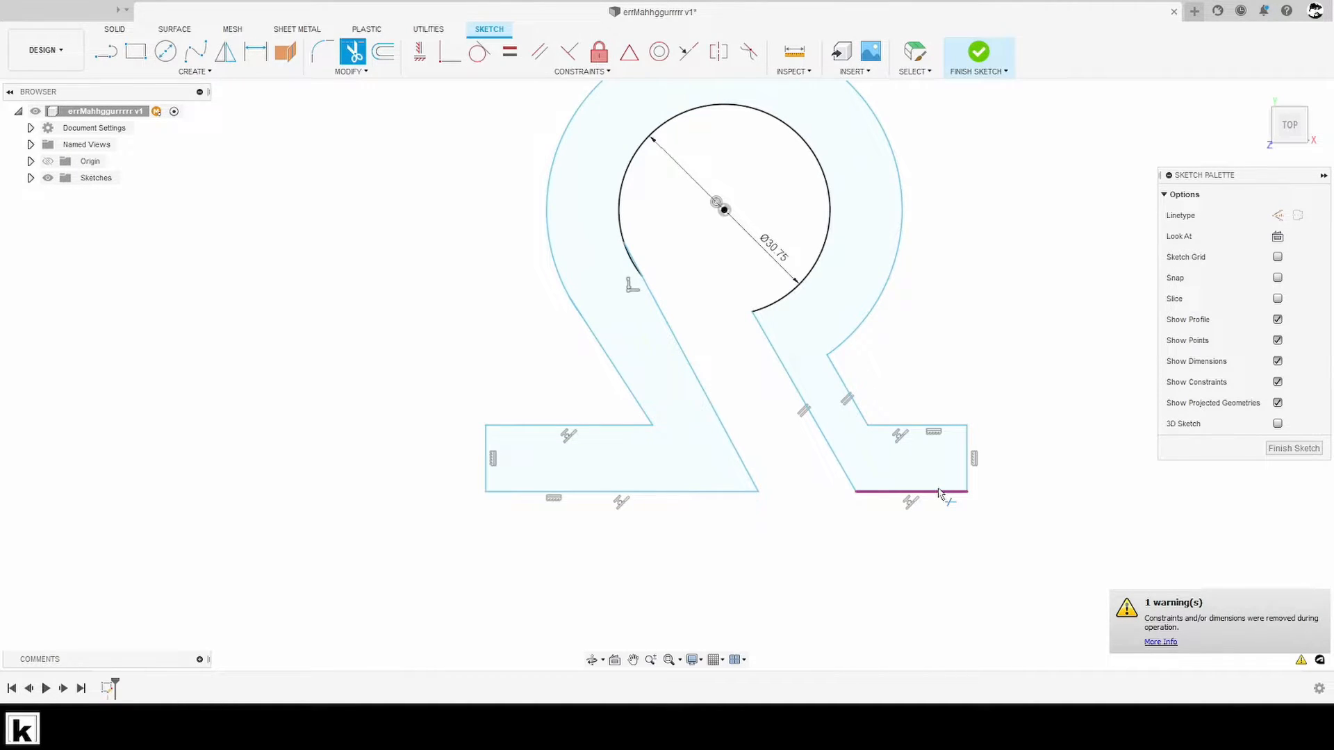
{"action": "scroll", "coordinate": [672, 503], "scroll_direction": "down", "scroll_amount": 1}
{"action": "scroll", "coordinate": [685, 496], "scroll_direction": "up", "scroll_amount": 1}
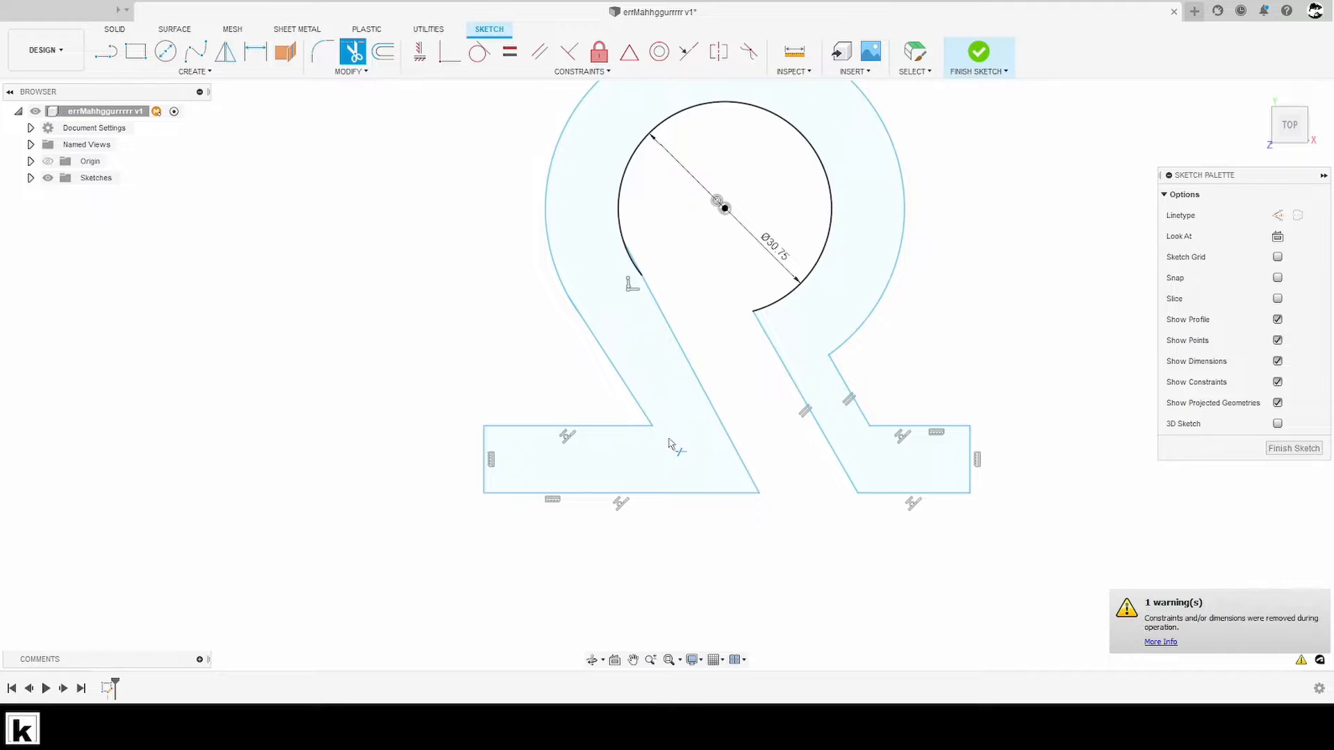
{"action": "middle_click_drag", "start_coordinate": [801, 452], "coordinate": [832, 487]}
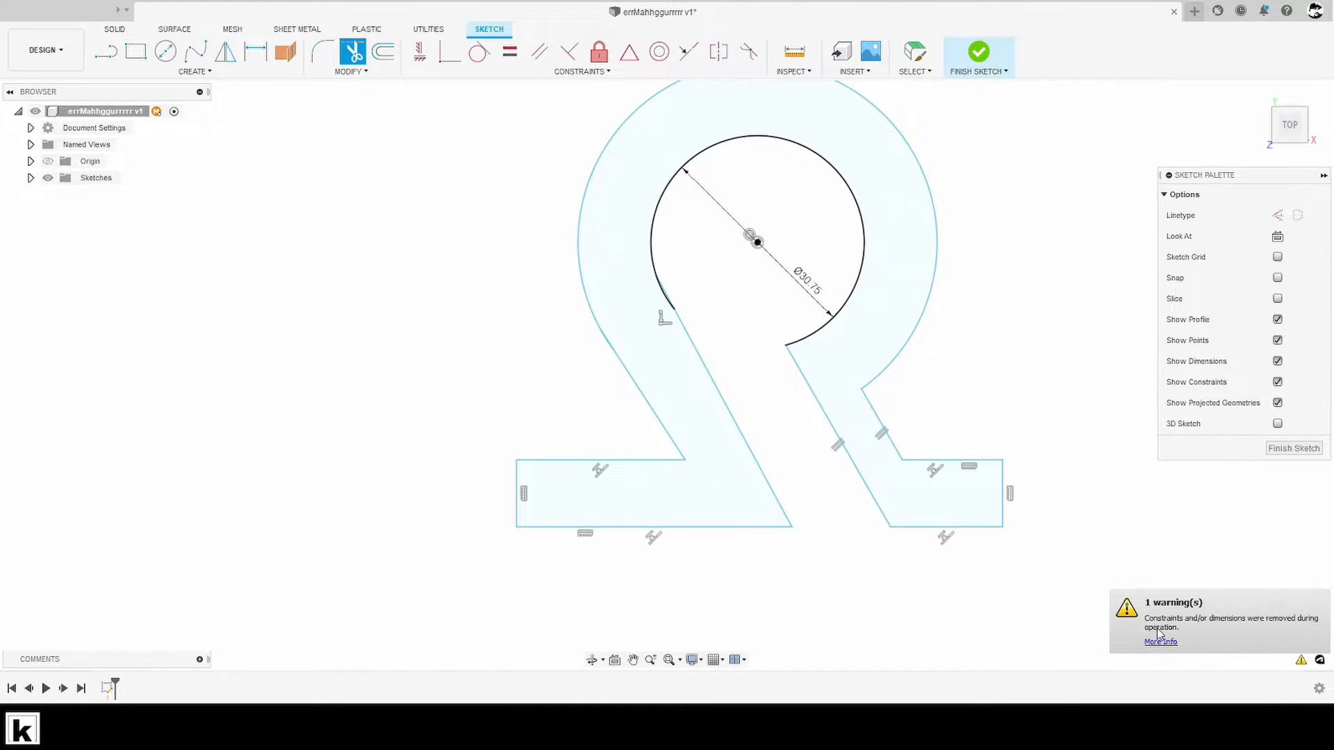
{"action": "middle_click_drag", "start_coordinate": [1108, 480], "coordinate": [1077, 487]}
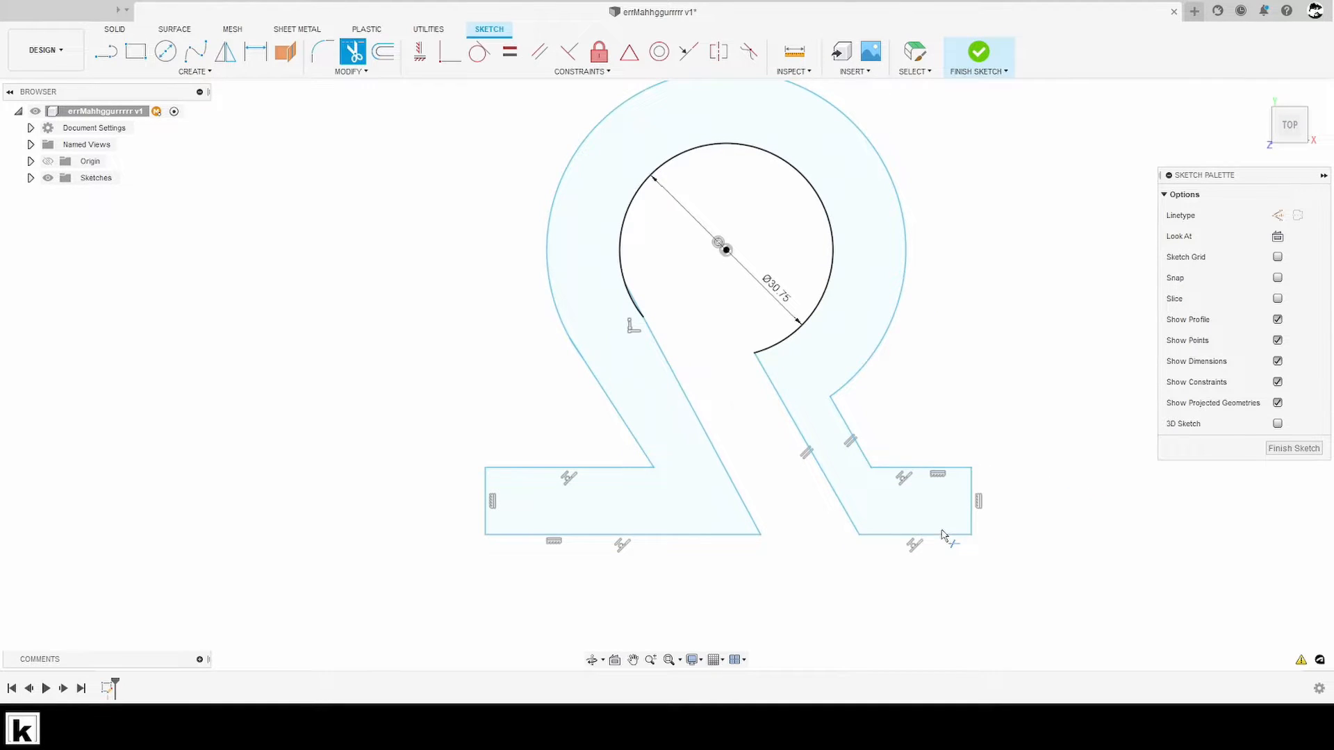
{"action": "key", "text": "Escape"}
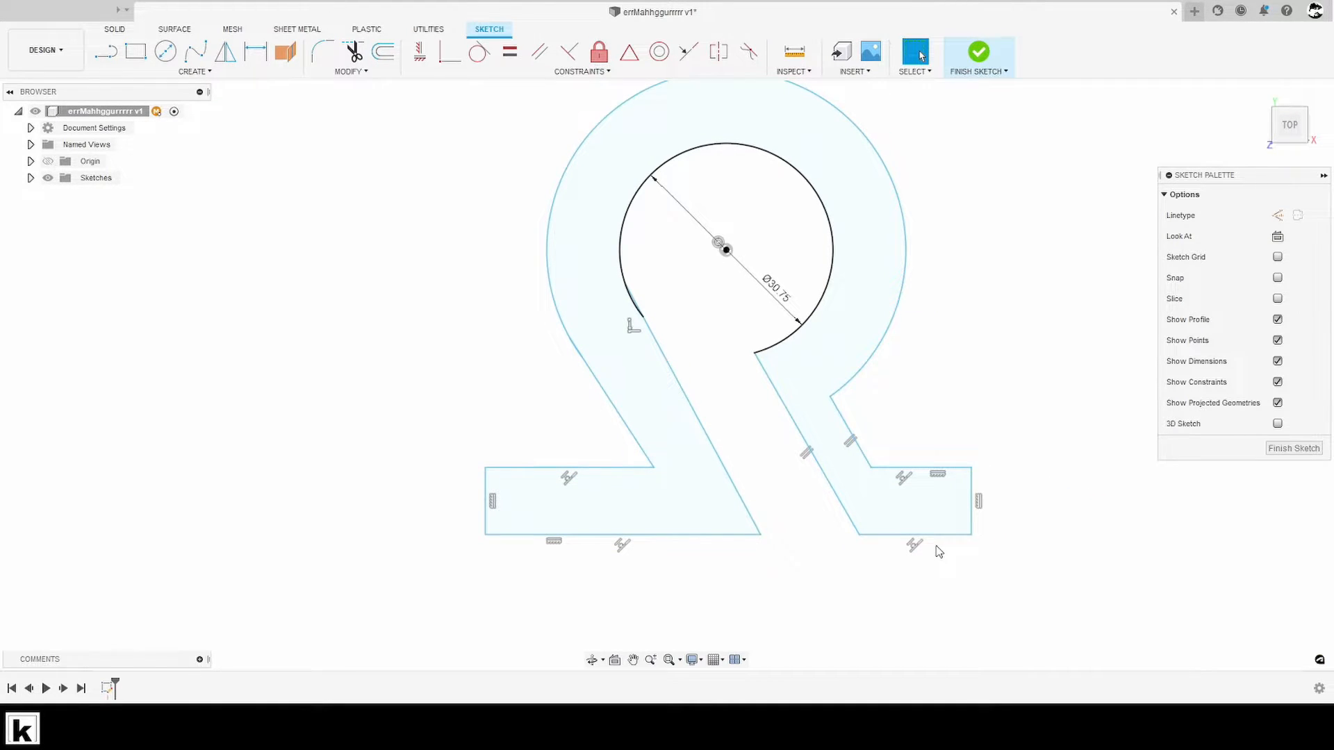
- Reshape the feet freehand by raising their upper and lower edges slightly and moving both outer side edges outward, the right one more
{"action": "left_click_drag", "start_coordinate": [571, 469], "coordinate": [585, 472]}
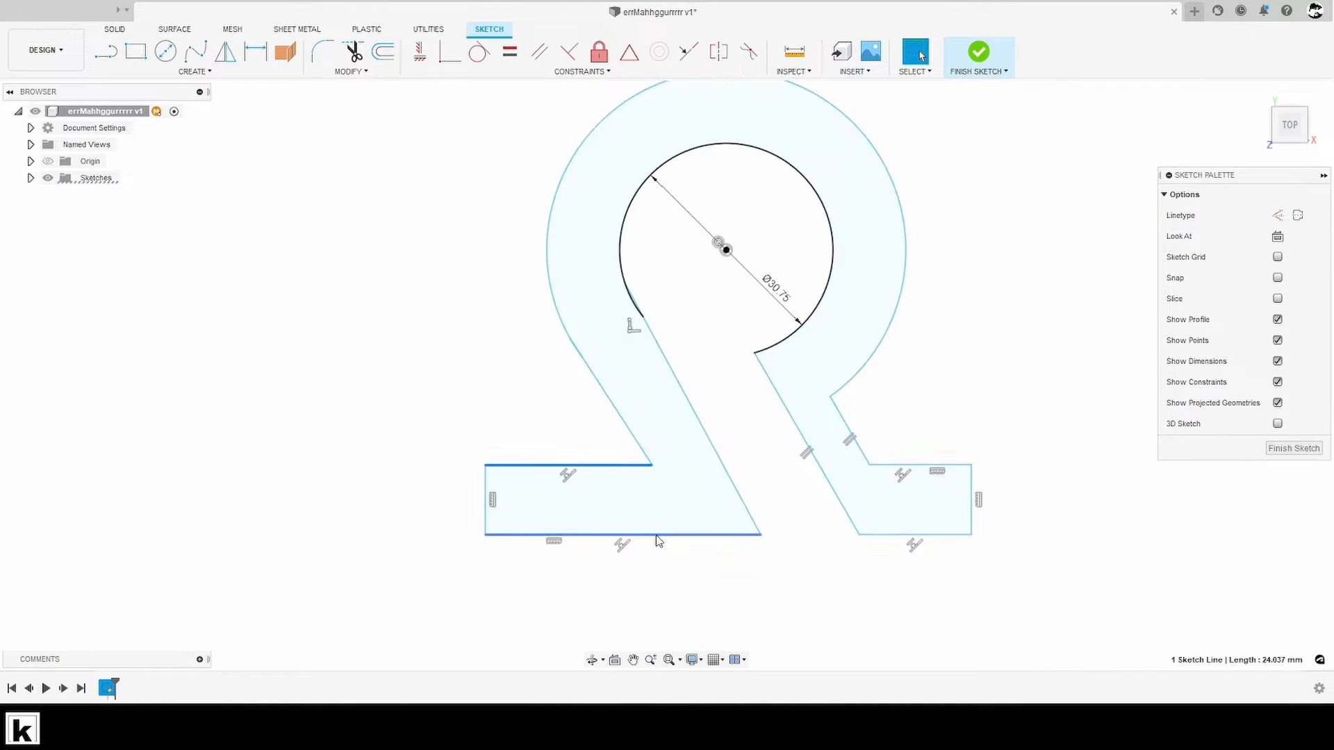
{"action": "left_click_drag", "start_coordinate": [656, 537], "coordinate": [665, 529]}
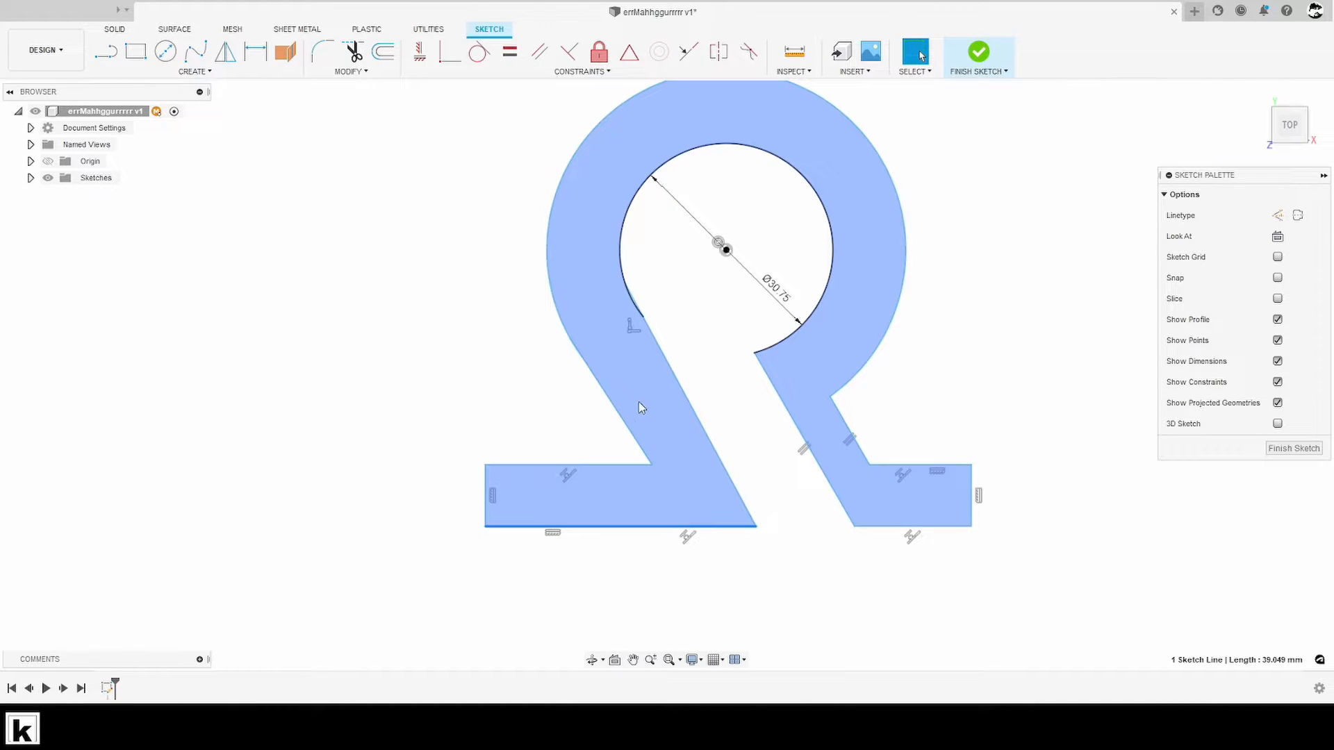
{"action": "mouse_move", "coordinate": [486, 495]}
{"action": "left_mouse_down"}
{"action": "mouse_move", "coordinate": [453, 493]}
{"action": "mouse_move", "coordinate": [481, 493]}
{"action": "left_mouse_up"}
{"action": "left_click_drag", "start_coordinate": [972, 495], "coordinate": [1029, 486]}
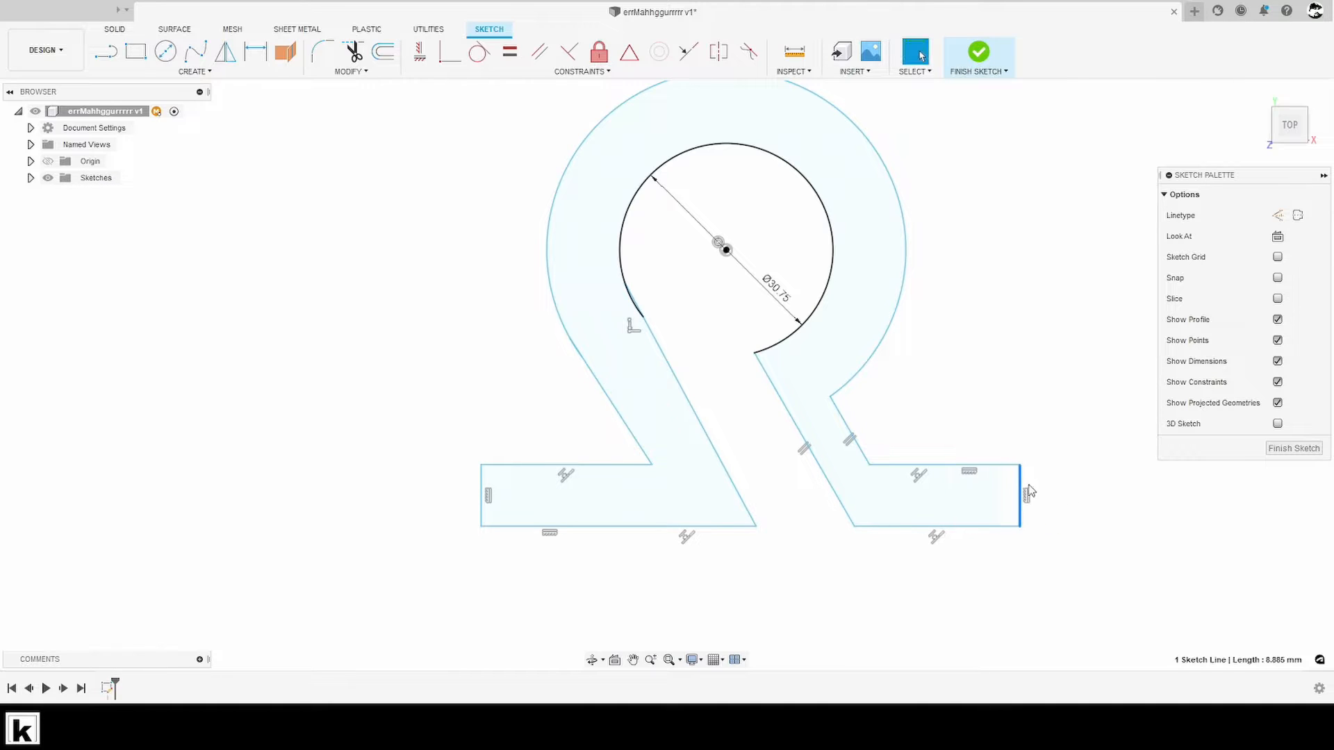
- Turn off the shaded profile display for the sketch
{"action": "left_click", "coordinate": [1277, 319]}
{"action": "middle_click_drag", "start_coordinate": [1147, 417], "coordinate": [1105, 440]}
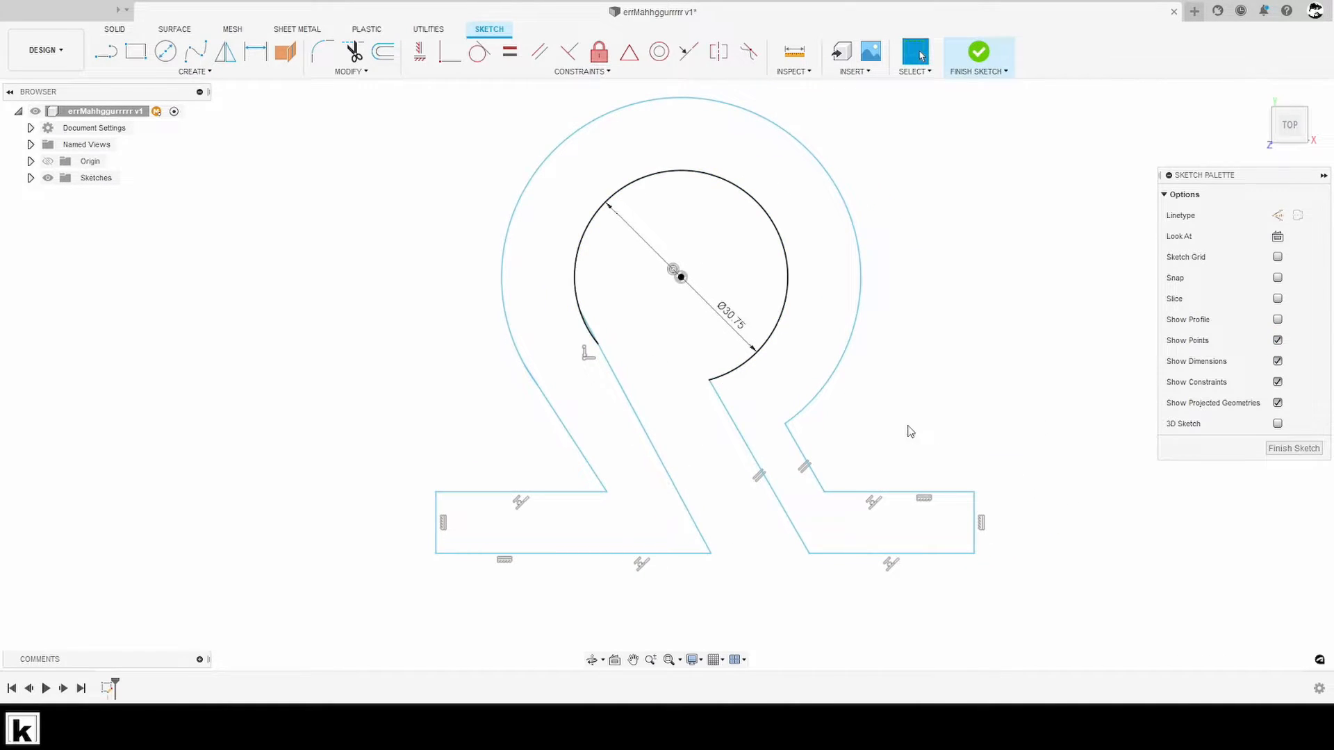
{"action": "middle_click_drag", "start_coordinate": [929, 452], "coordinate": [957, 435]}
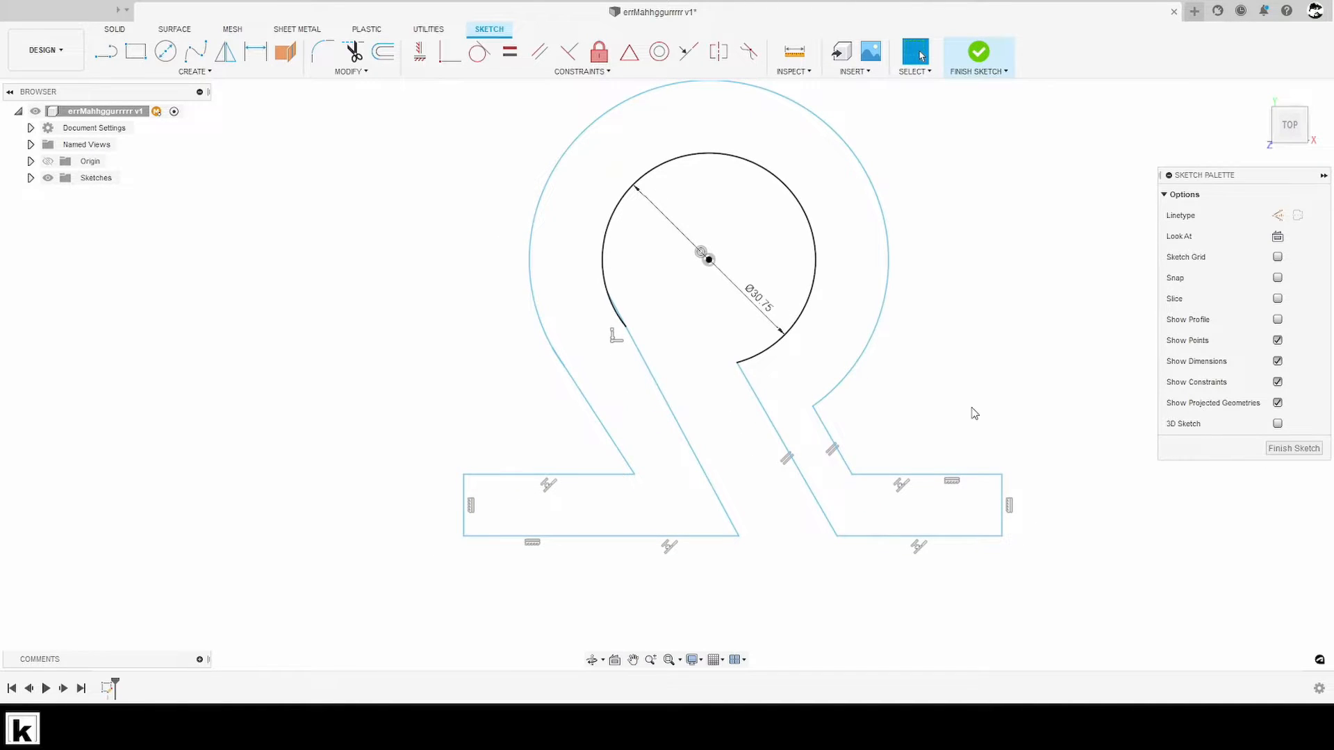
- Try to join the inner arc's loose lower-left end to the upper end of the gap's left line
{"action": "scroll", "coordinate": [600, 291], "scroll_direction": "up", "scroll_amount": 6}
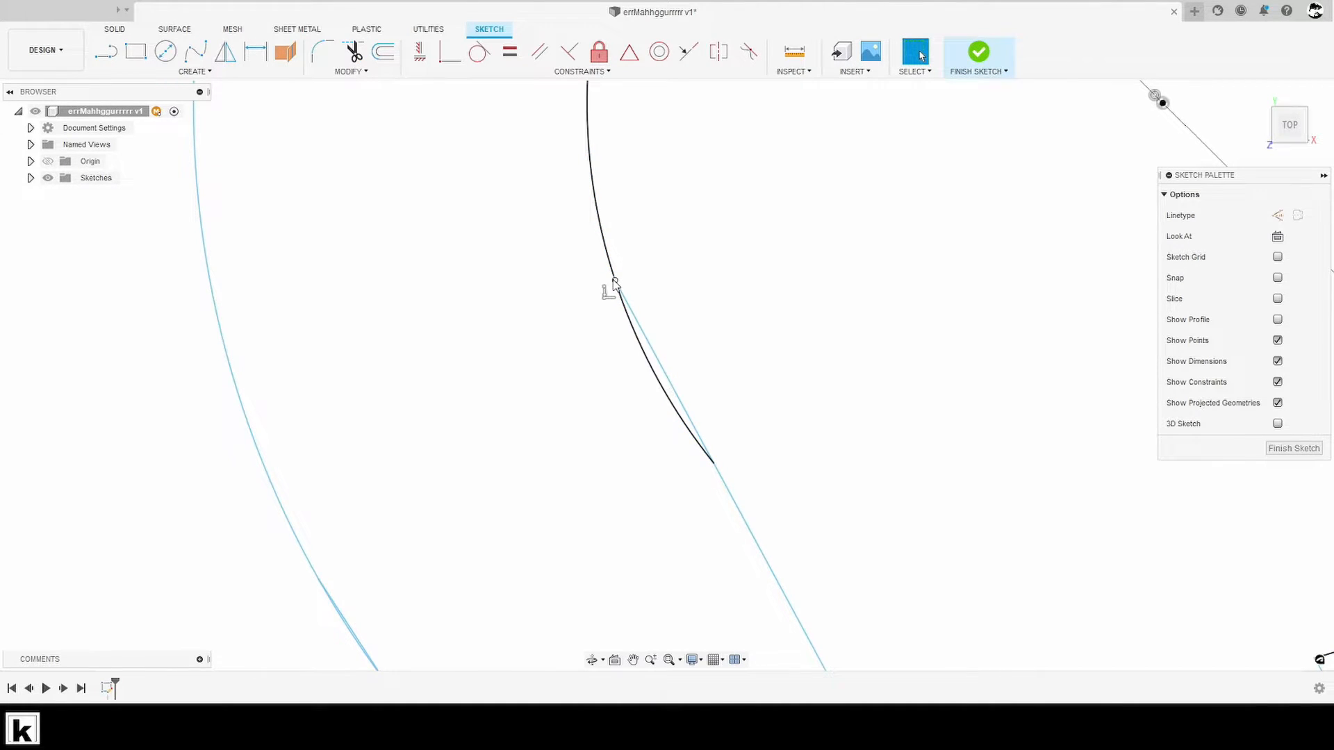
{"action": "left_click", "coordinate": [644, 351]}
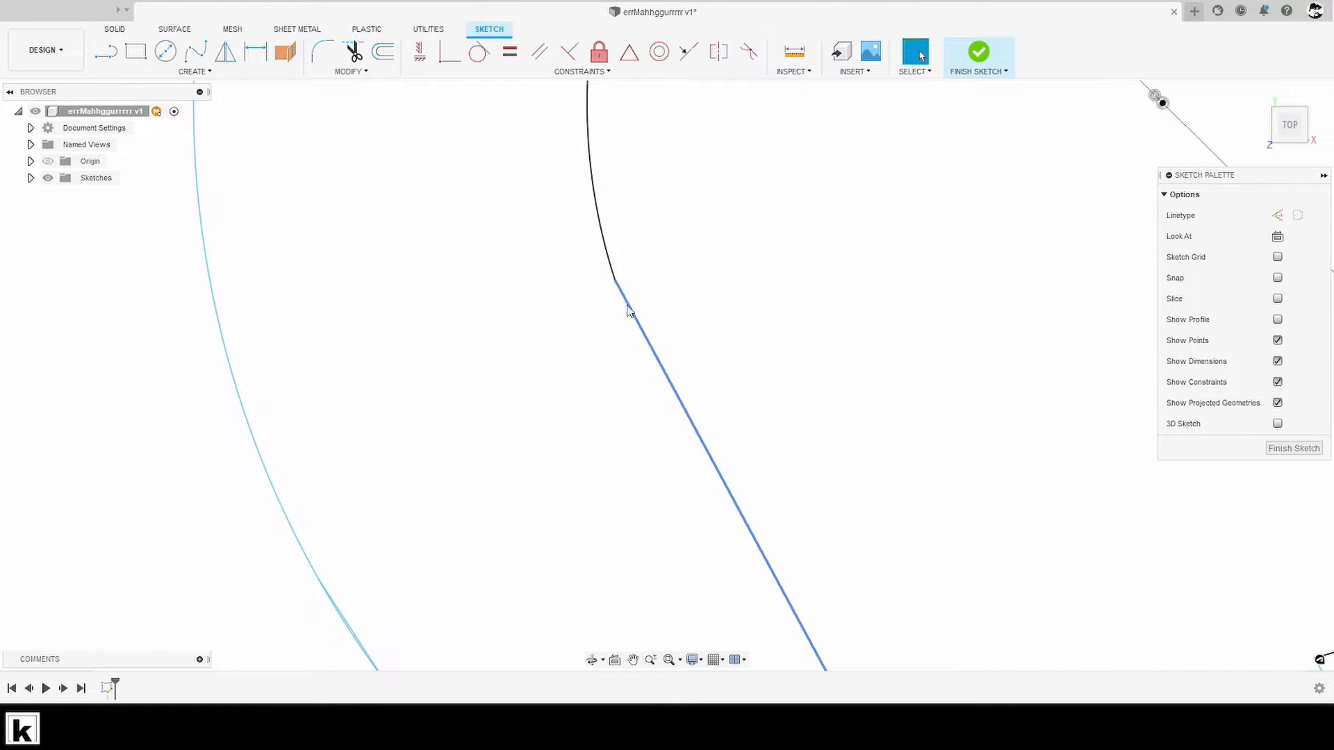
{"action": "key", "text": "ctrl+z"}
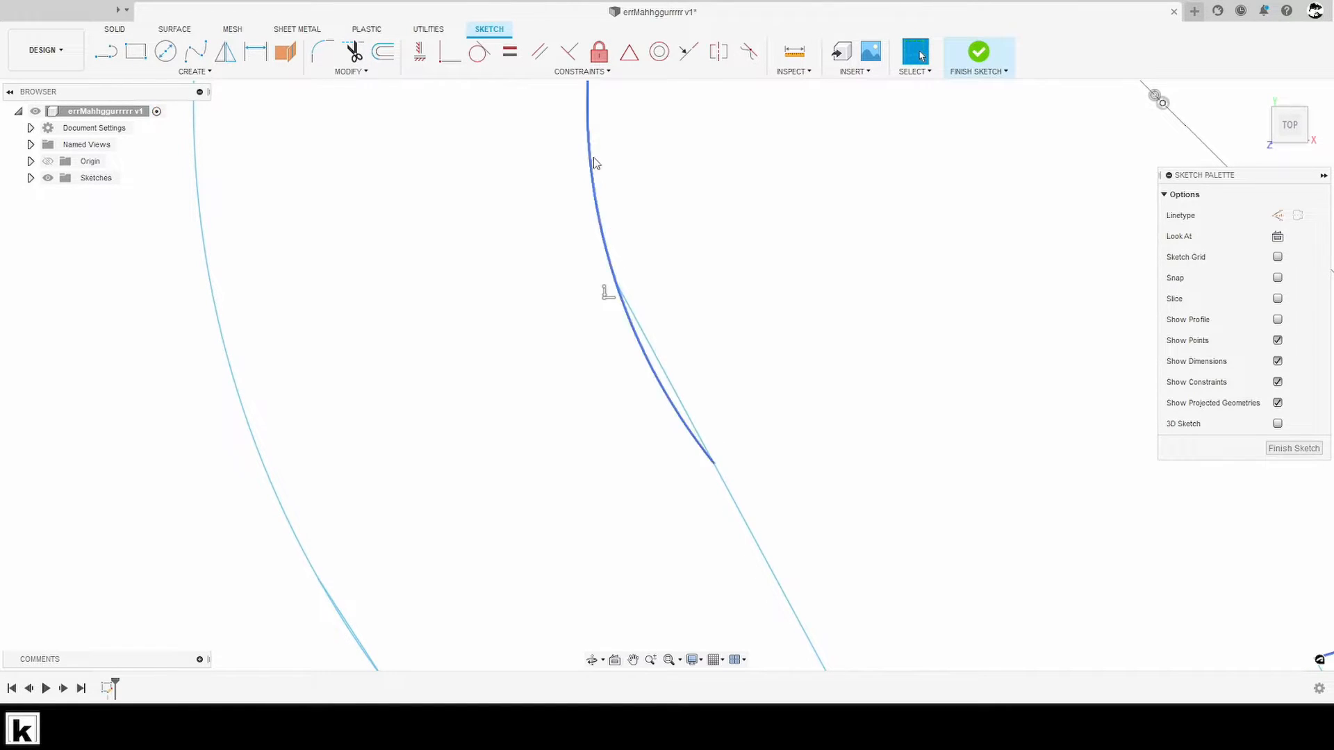
- Apply a Coincident constraint between the upper end of the gap's left line and the inner arc's lower-left end
{"action": "left_click", "coordinate": [451, 54]}
{"action": "left_click", "coordinate": [617, 286]}
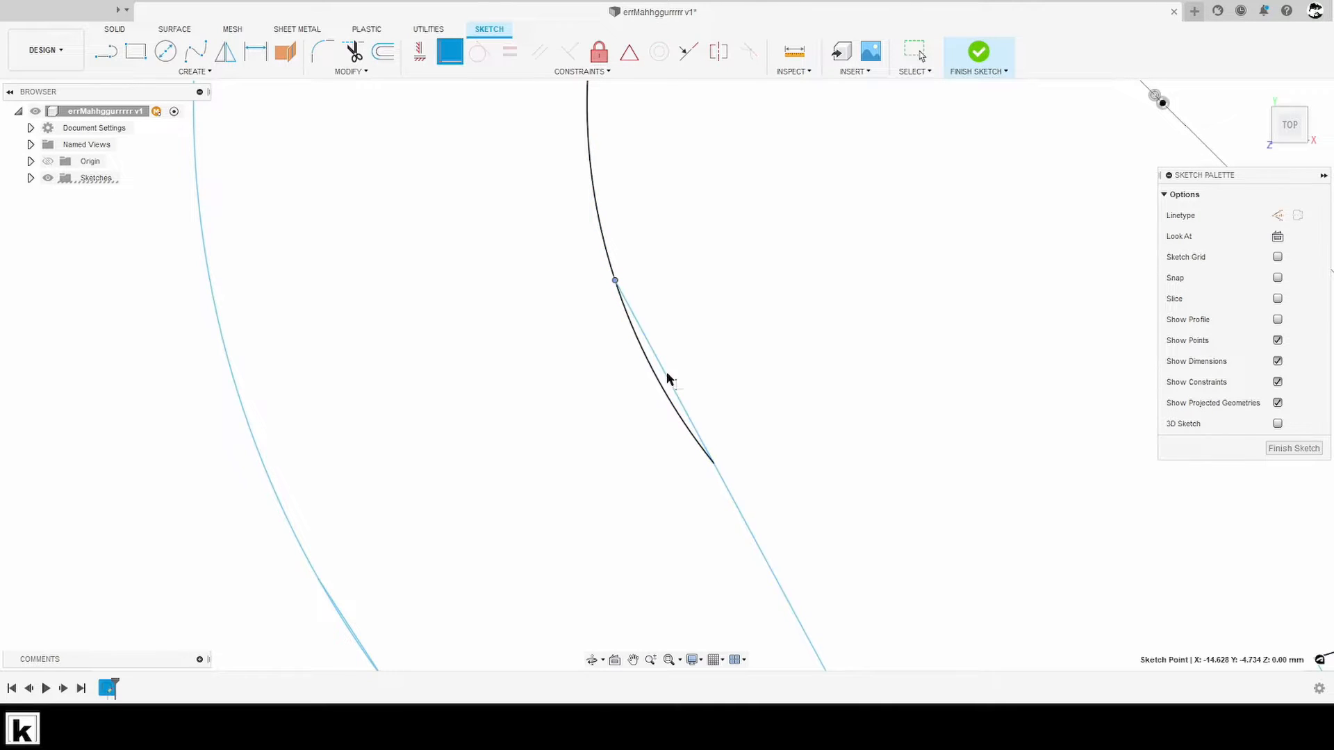
{"action": "left_click", "coordinate": [716, 465]}
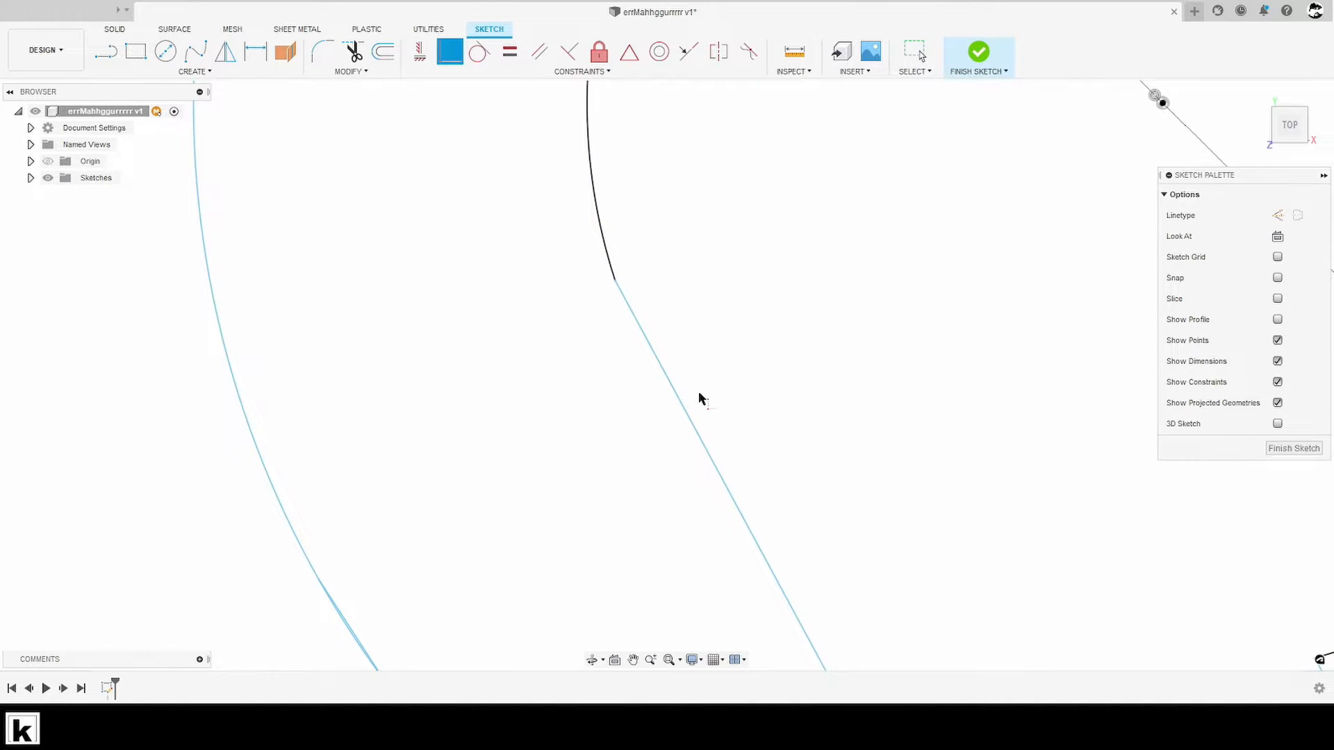
{"action": "scroll", "coordinate": [698, 396], "scroll_direction": "down", "scroll_amount": 5}
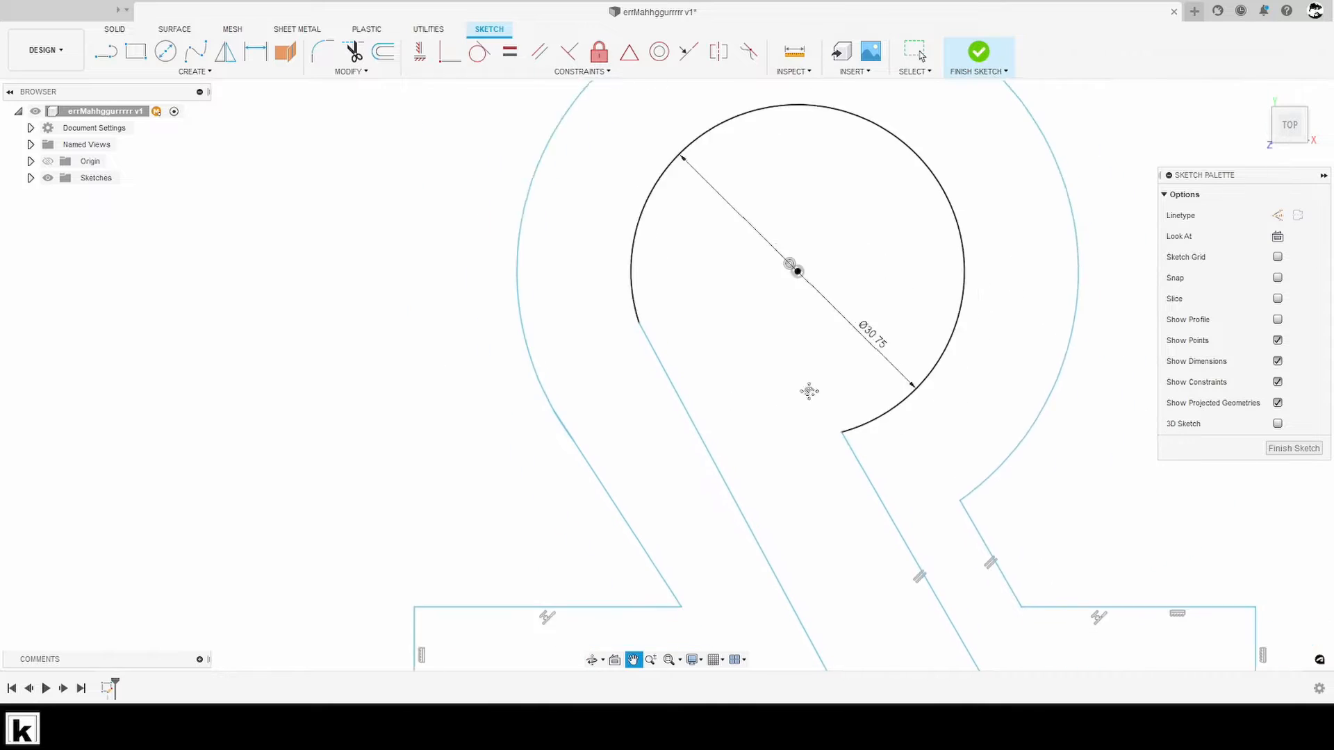
{"action": "key", "text": "Escape"}
- Apply a Parallel constraint between the two slanted lines of the omega's left leg
{"action": "middle_click_drag", "start_coordinate": [860, 416], "coordinate": [718, 260]}
{"action": "middle_click_drag", "start_coordinate": [652, 441], "coordinate": [737, 466]}
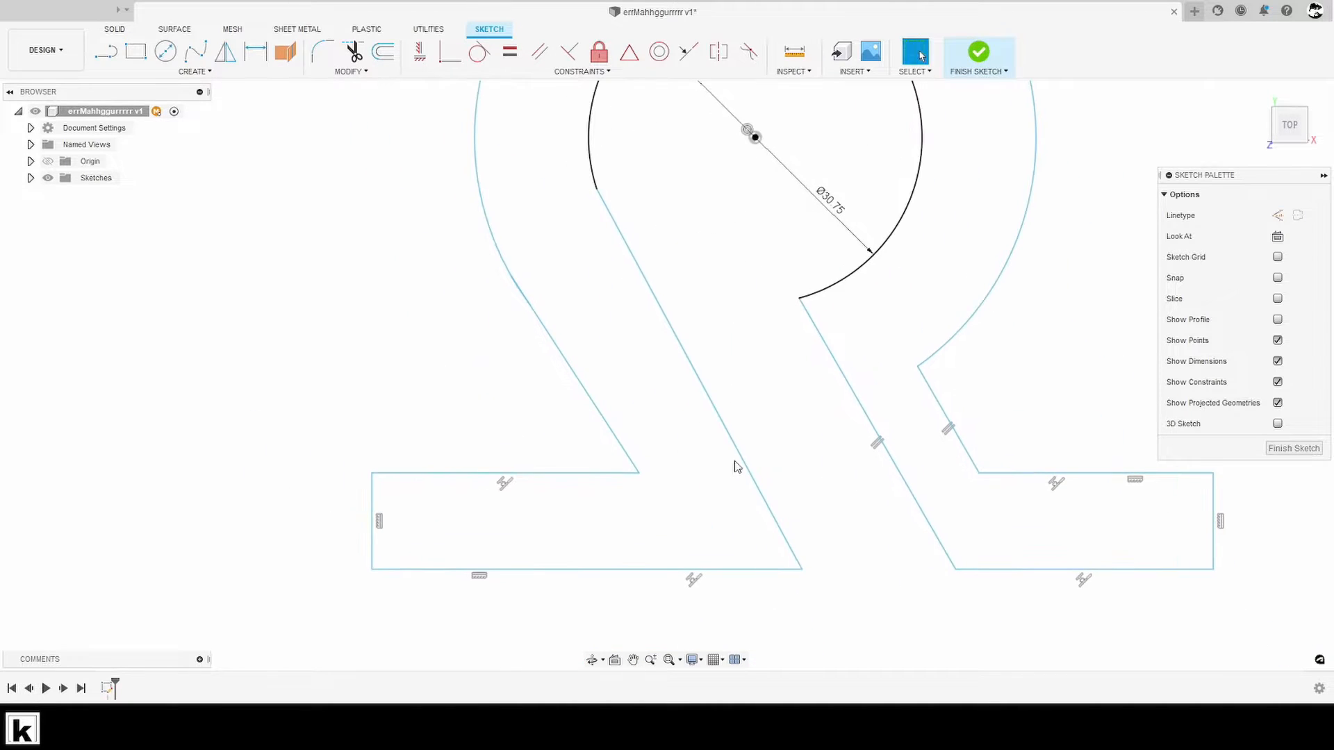
{"action": "left_click", "coordinate": [540, 50]}
{"action": "left_click", "coordinate": [572, 370]}
{"action": "left_click", "coordinate": [709, 391]}
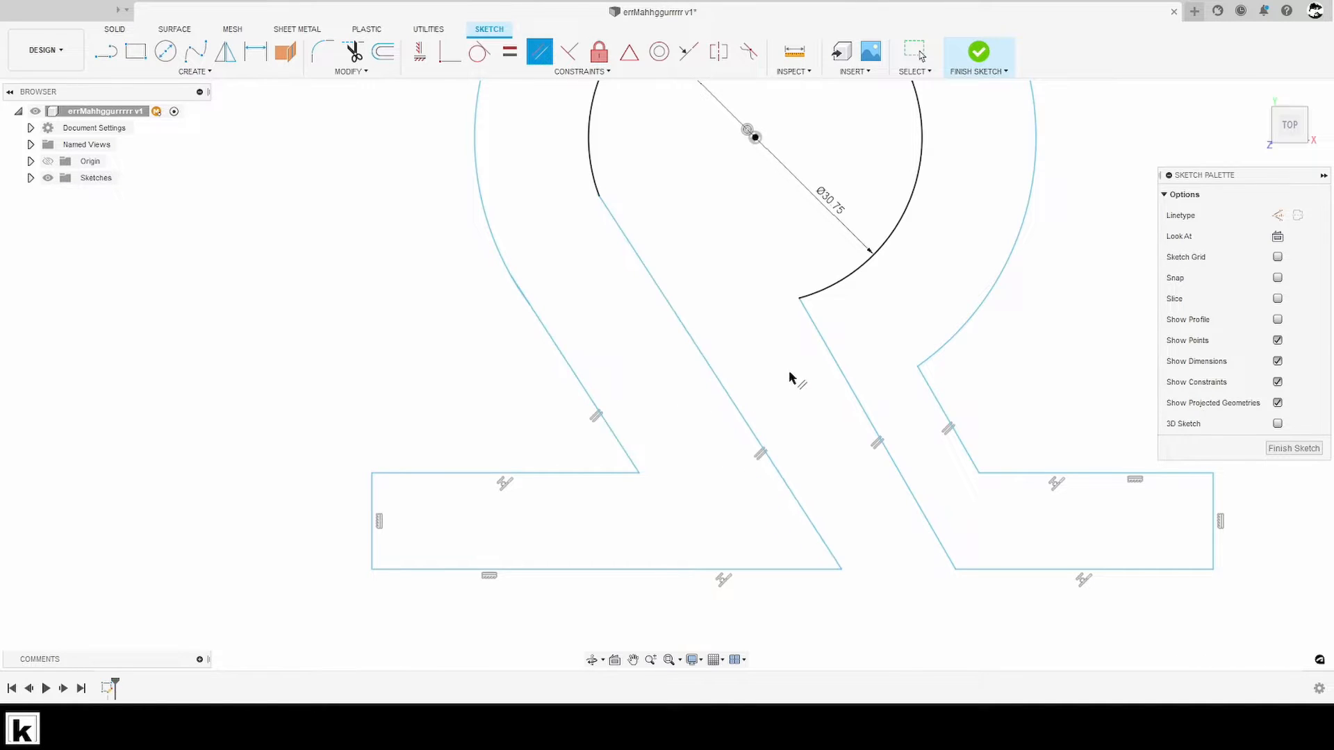
{"action": "middle_click_drag", "start_coordinate": [689, 358], "coordinate": [657, 359]}
{"action": "key", "text": "Escape"}
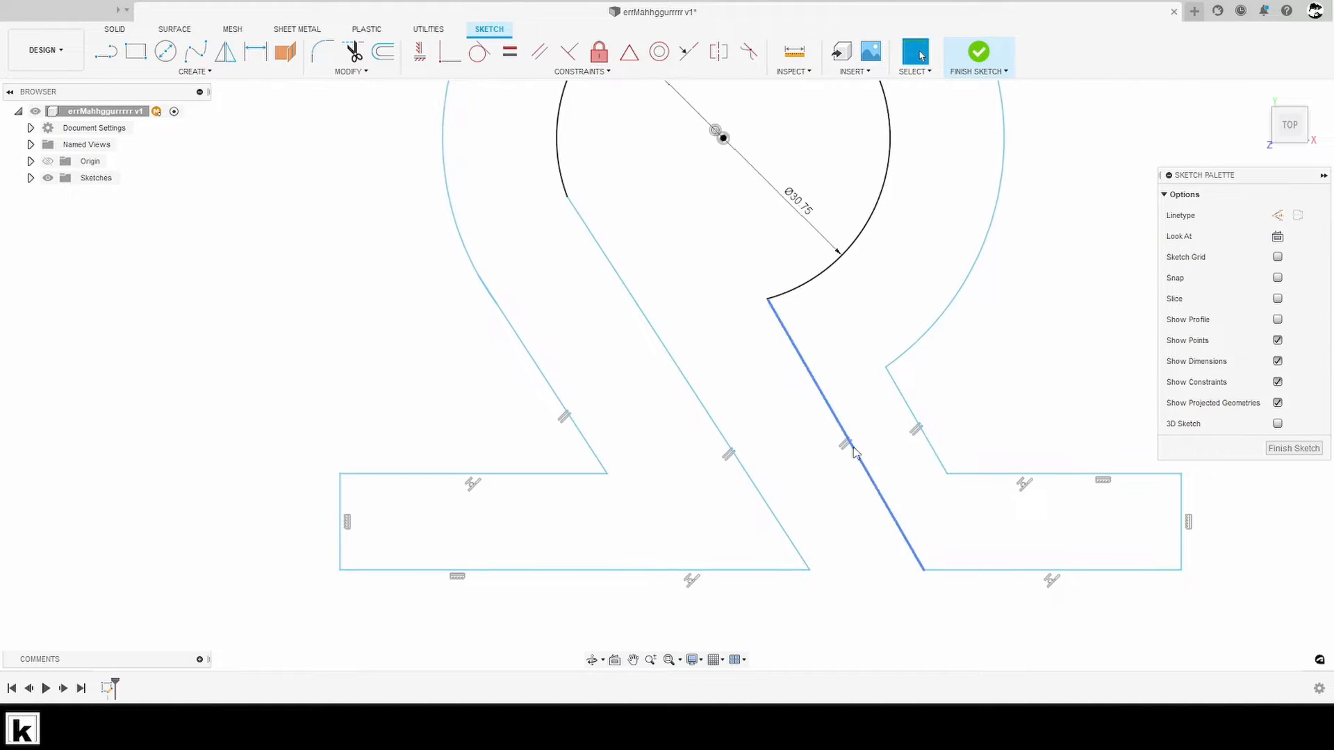
- Examine the parallel slanted lines of both legs, the feet's edges and the overall omega profile
{"action": "left_click", "coordinate": [849, 446]}
{"action": "left_click", "coordinate": [878, 400]}
{"action": "middle_click_drag", "start_coordinate": [899, 410], "coordinate": [758, 352]}
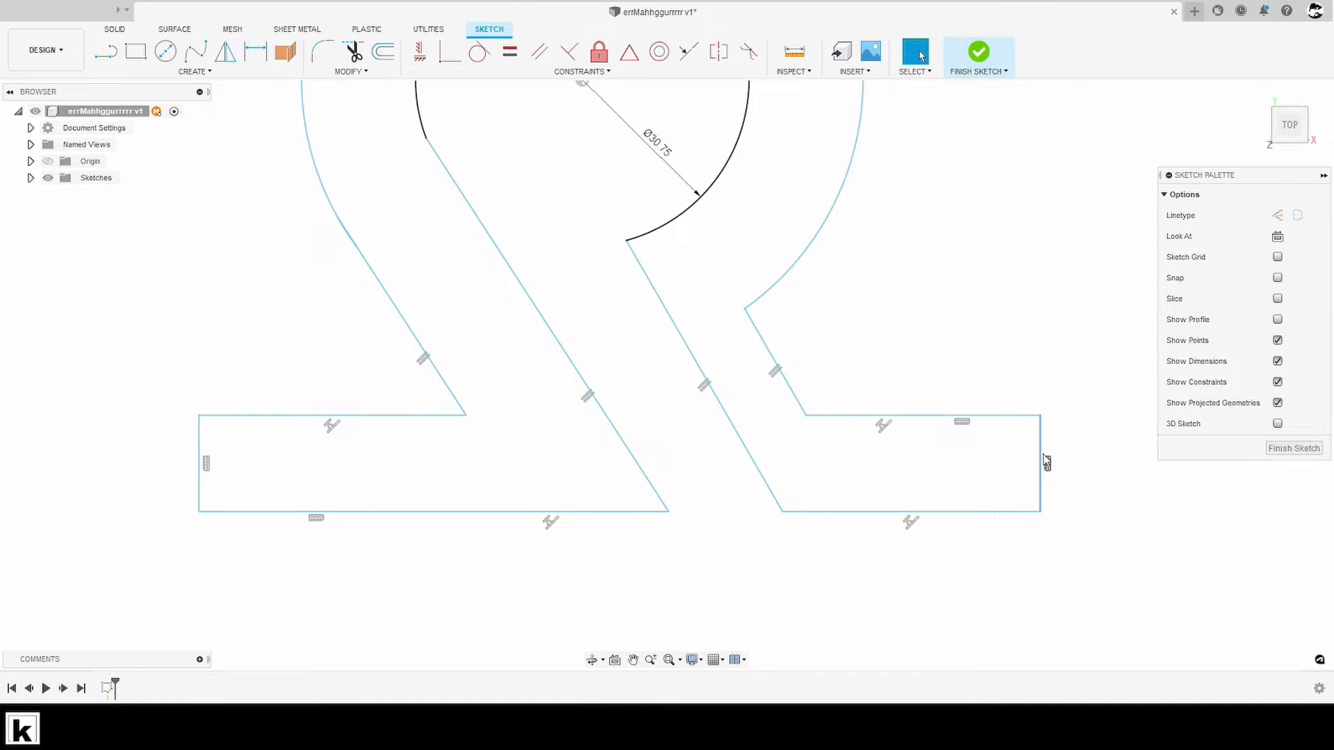
{"action": "mouse_move", "coordinate": [334, 532]}
{"action": "middle_mouse_down"}
{"action": "mouse_move", "coordinate": [368, 532]}
{"action": "mouse_move", "coordinate": [497, 589]}
{"action": "middle_mouse_up"}
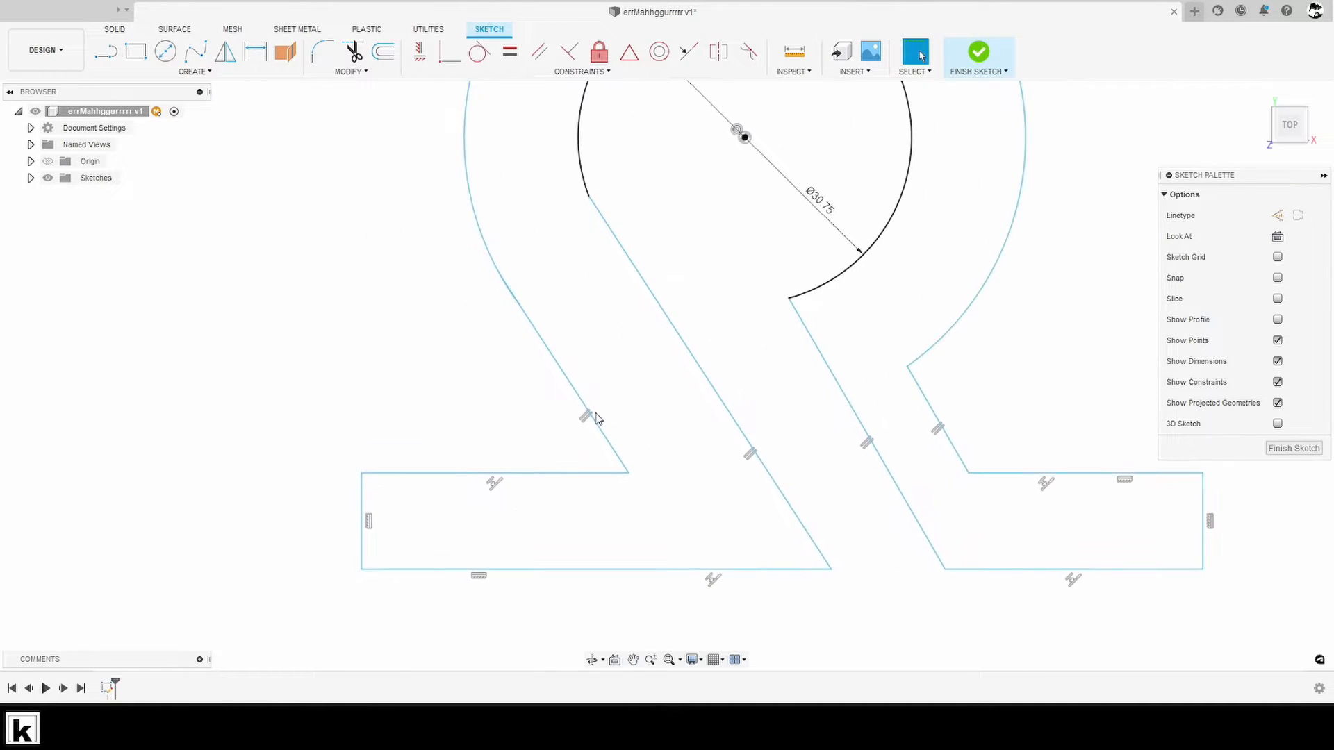
{"action": "middle_click_drag", "start_coordinate": [755, 424], "coordinate": [780, 464]}
{"action": "scroll", "coordinate": [778, 460], "scroll_direction": "down", "scroll_amount": 2}
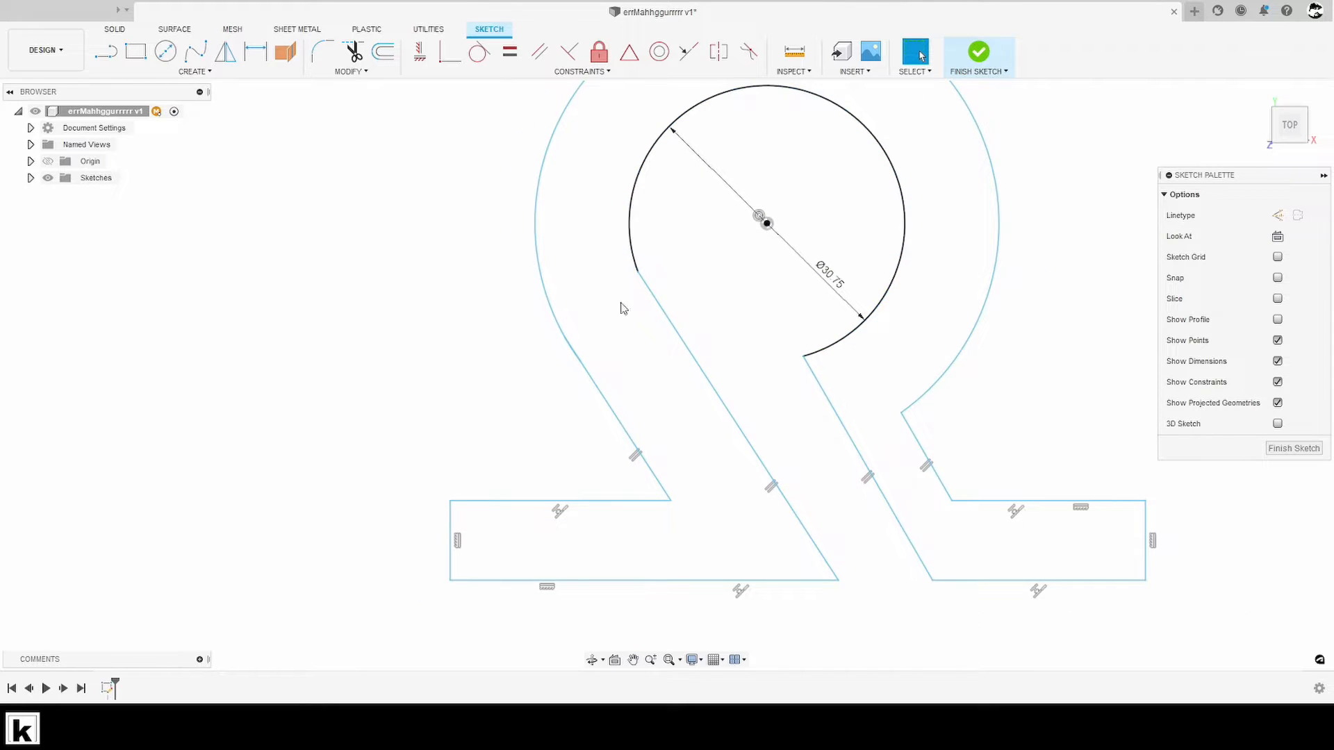
{"action": "mouse_move", "coordinate": [777, 347]}
{"action": "middle_mouse_down"}
{"action": "mouse_move", "coordinate": [737, 387]}
{"action": "mouse_move", "coordinate": [729, 372]}
{"action": "middle_mouse_up"}
{"action": "scroll", "coordinate": [729, 373], "scroll_direction": "down", "scroll_amount": 2}
{"action": "middle_click_drag", "start_coordinate": [881, 387], "coordinate": [838, 352]}
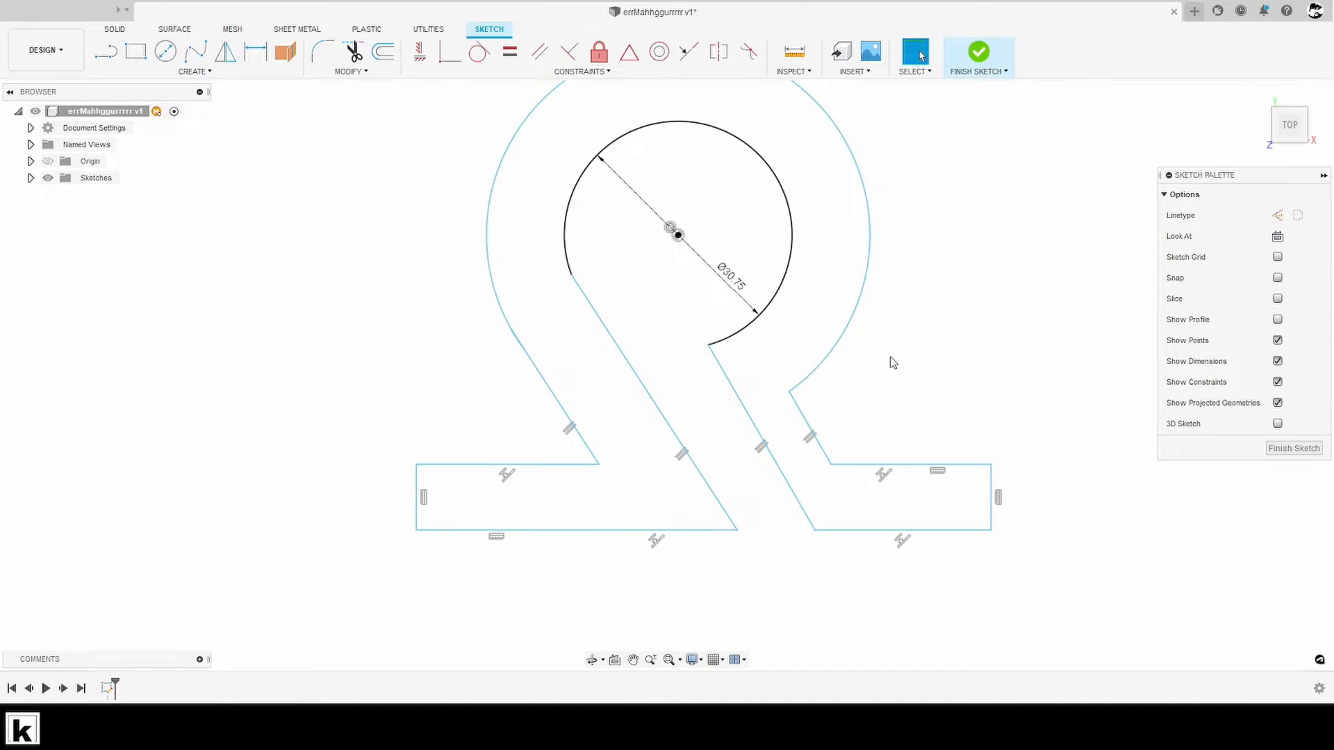
- Dimension the vertical distance from the circle centre to the right foot's lower edge as 66 mm
{"action": "middle_click_drag", "start_coordinate": [1012, 343], "coordinate": [928, 334]}
{"action": "key", "text": "d"}
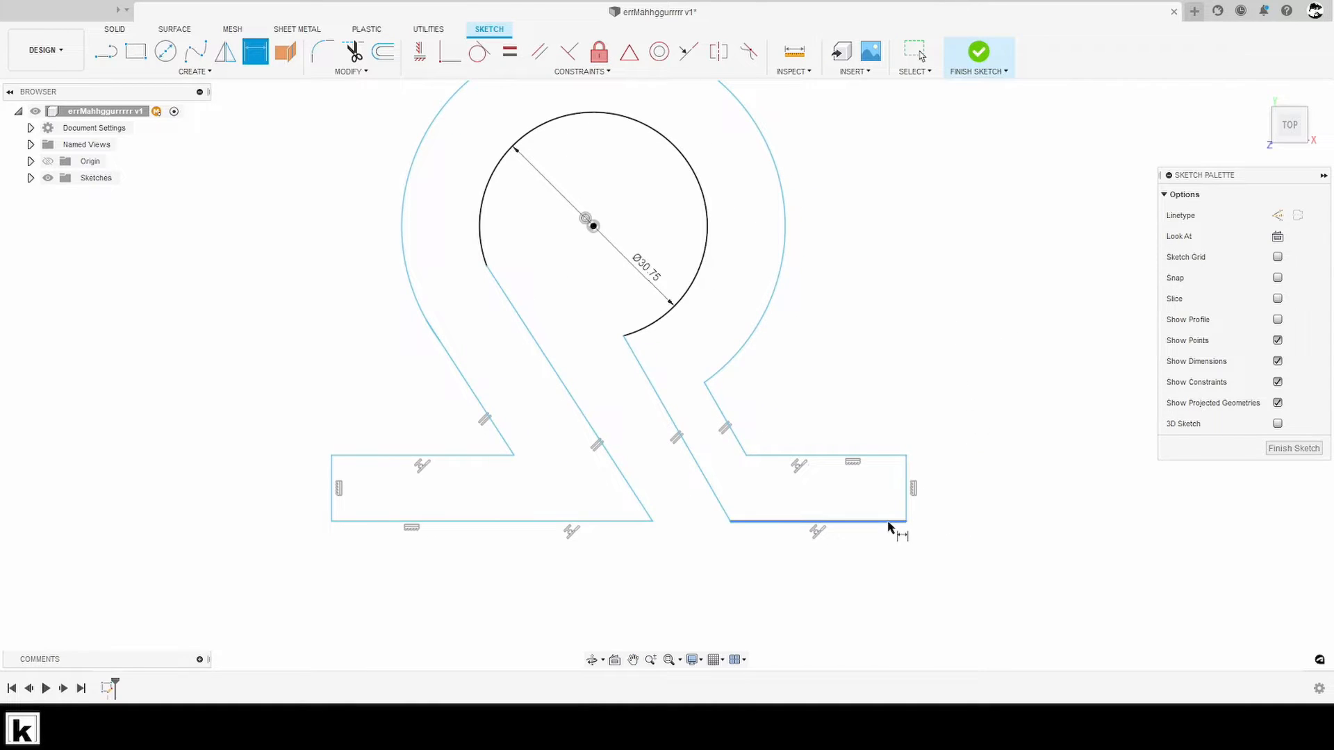
{"action": "left_click", "coordinate": [888, 522]}
{"action": "left_click", "coordinate": [593, 227]}
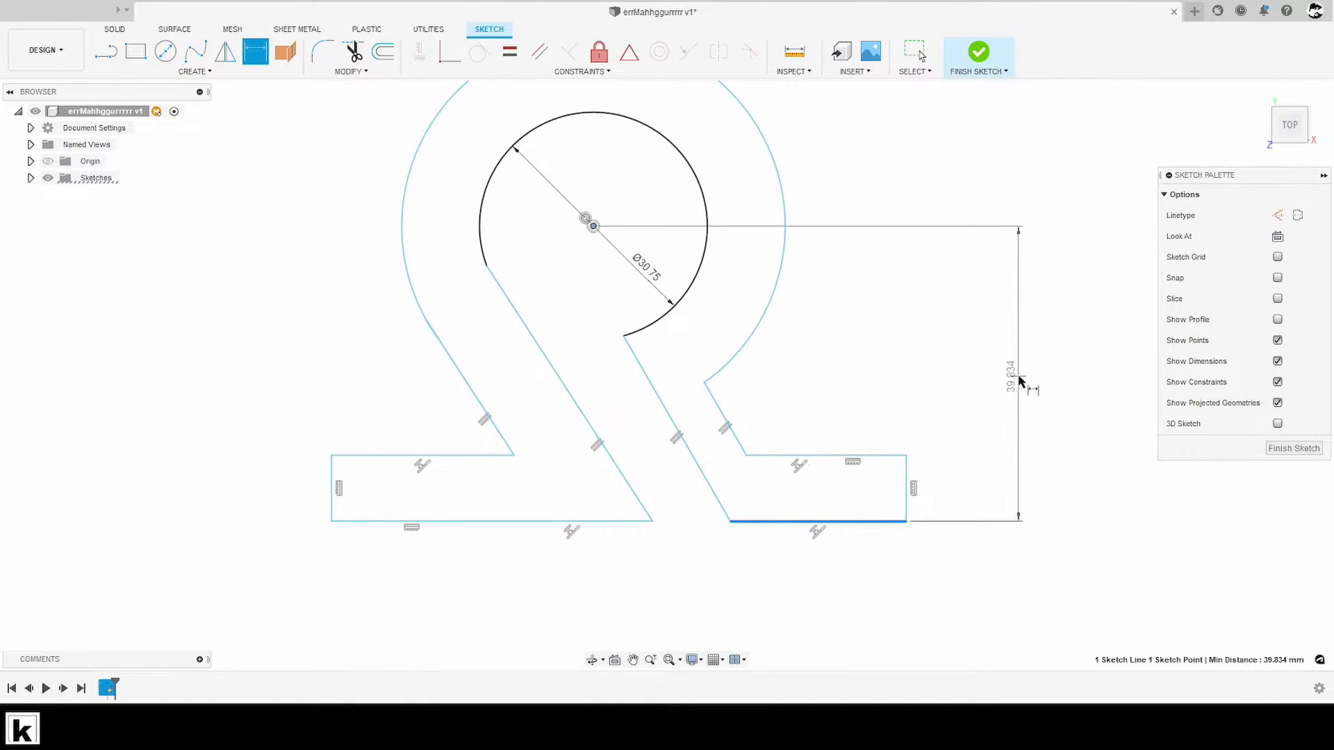
{"action": "left_click", "coordinate": [1020, 379]}
{"action": "type", "text": "66"}
{"action": "key", "text": "Return"}
- Dimension the height of the right foot, between its upper and lower edges, as 18.75 mm
{"action": "scroll", "coordinate": [973, 452], "scroll_direction": "down", "scroll_amount": 2}
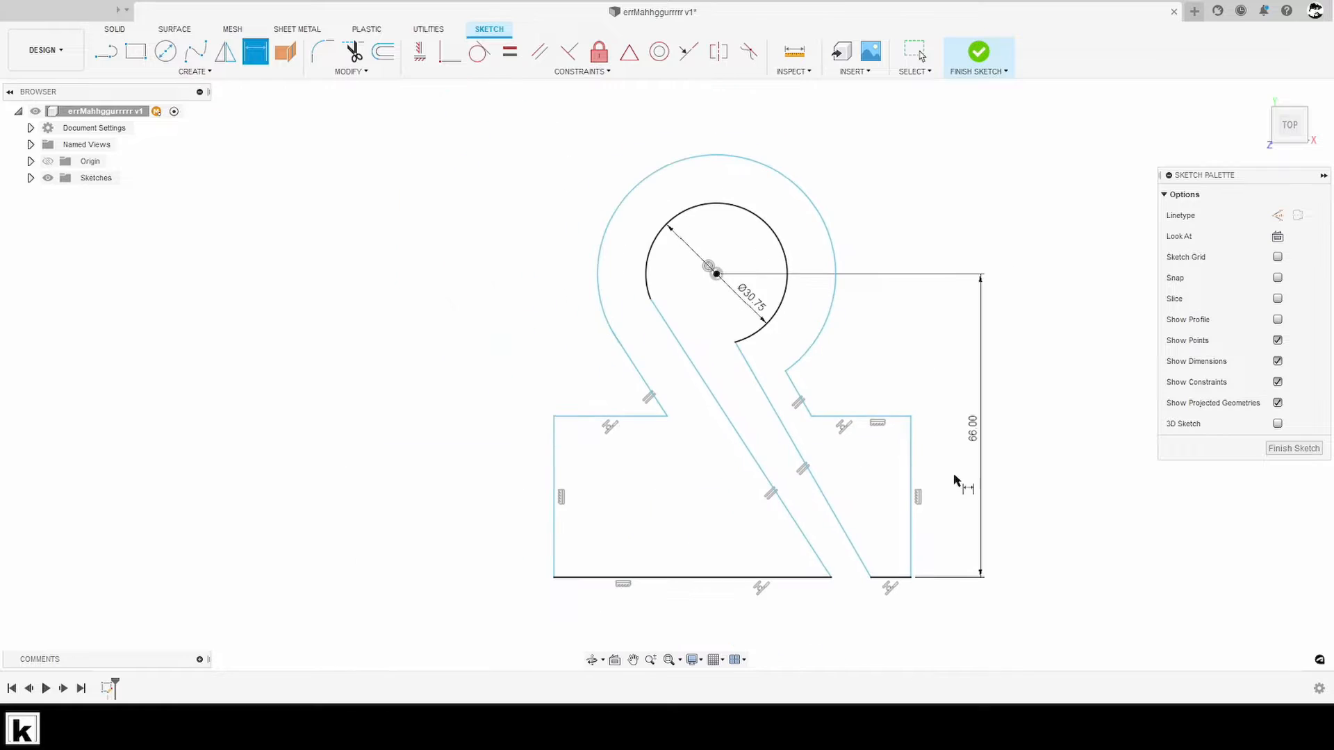
{"action": "left_click", "coordinate": [877, 431]}
{"action": "left_click", "coordinate": [904, 425]}
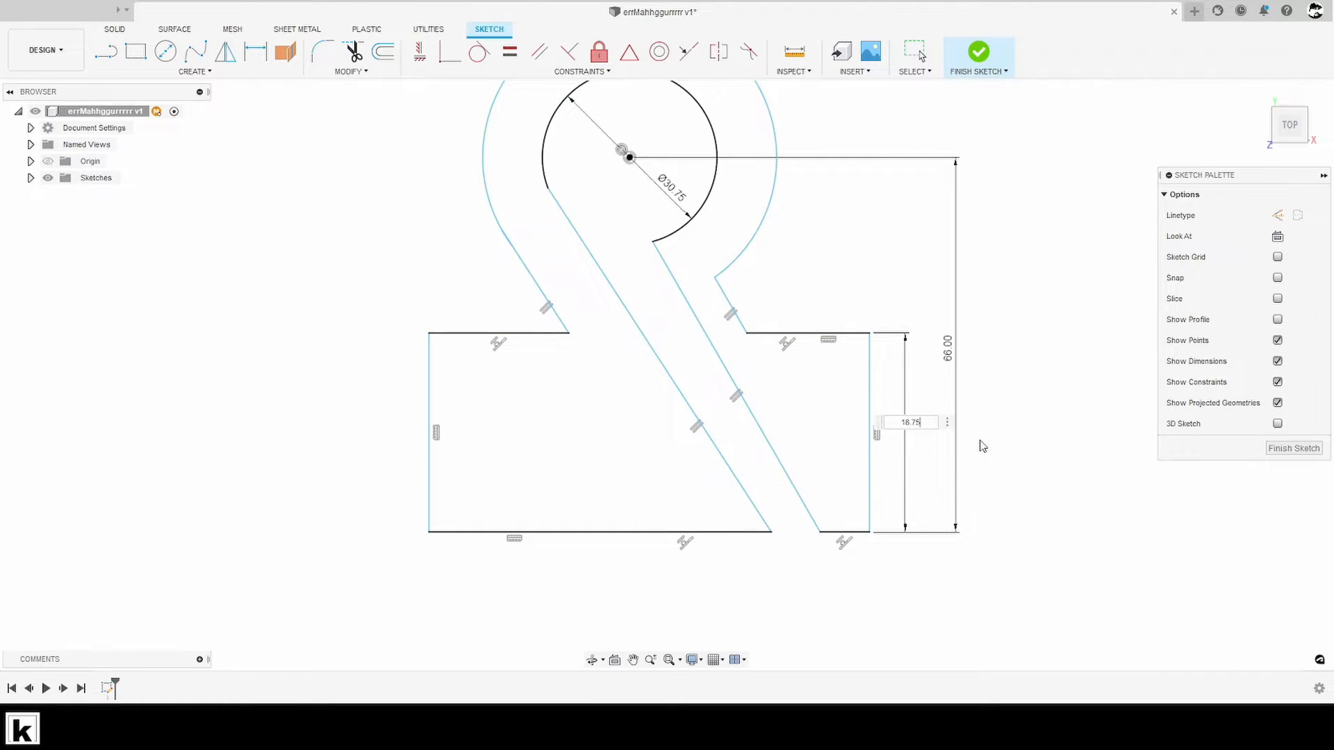
{"action": "type", "text": "18.75"}
{"action": "key", "text": "Return"}
{"action": "key", "text": "Escape"}
{"action": "middle_click_drag", "start_coordinate": [956, 456], "coordinate": [942, 400]}
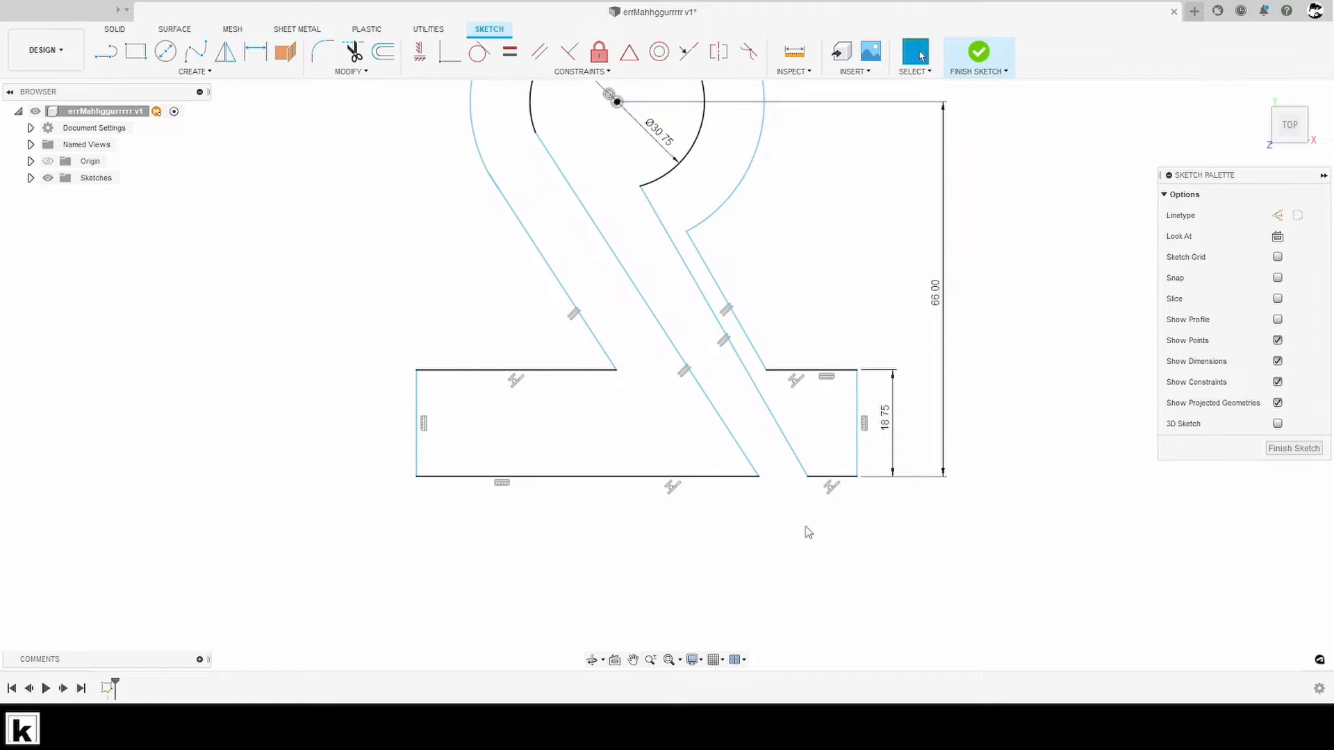
- Dimension the overall width between the left and right feet's outer vertical edges as 135 mm
{"action": "middle_click_drag", "start_coordinate": [803, 528], "coordinate": [846, 513]}
{"action": "key", "text": "d"}
{"action": "left_click", "coordinate": [451, 439]}
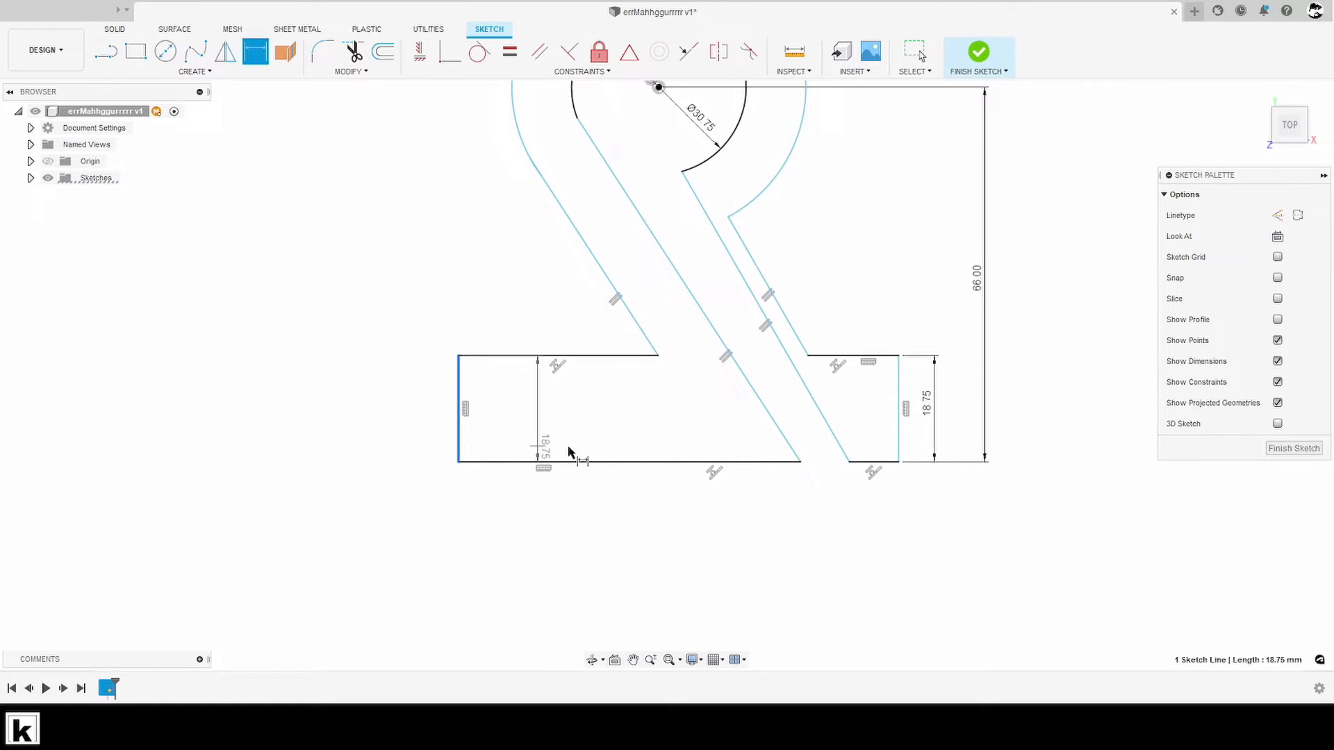
{"action": "left_click", "coordinate": [897, 450]}
{"action": "left_click", "coordinate": [751, 549]}
{"action": "type", "text": "13"}
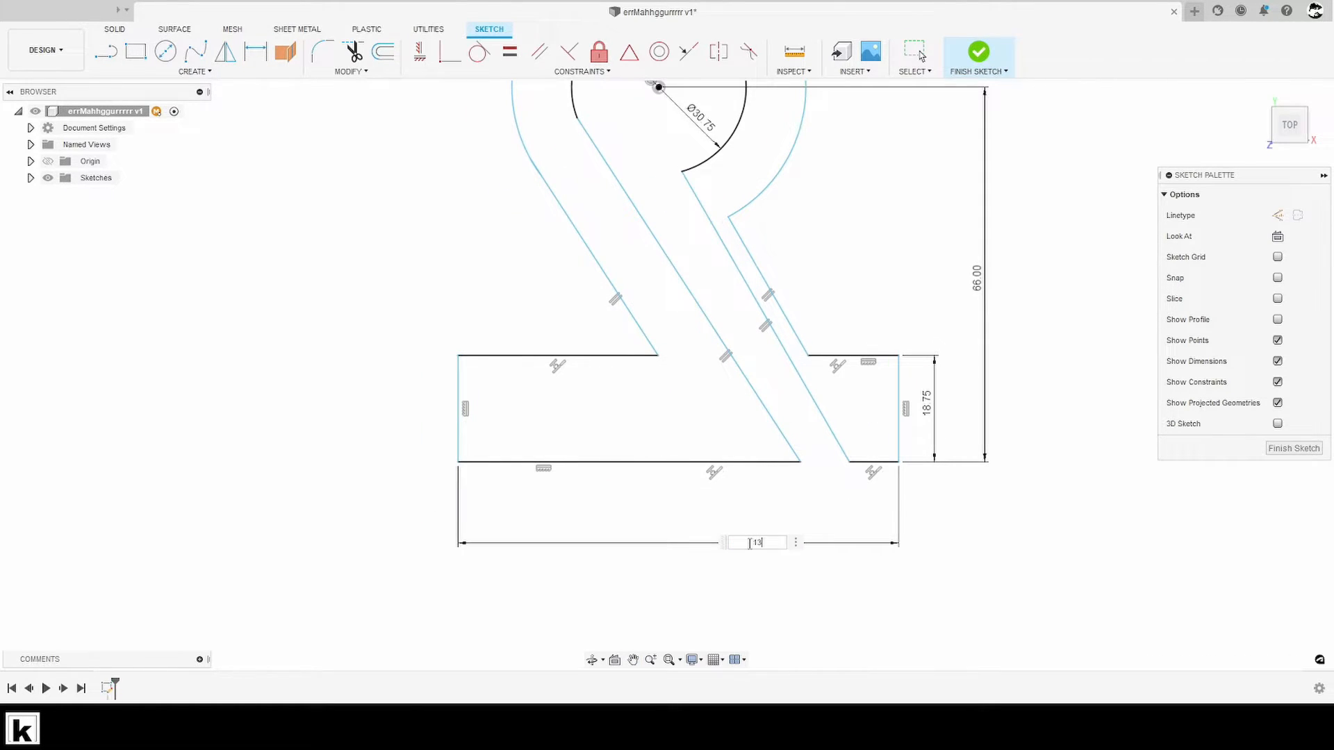
{"action": "type", "text": "5"}
{"action": "key", "text": "Return"}
{"action": "key", "text": "Escape"}
{"action": "scroll", "coordinate": [830, 528], "scroll_direction": "down", "scroll_amount": 2}
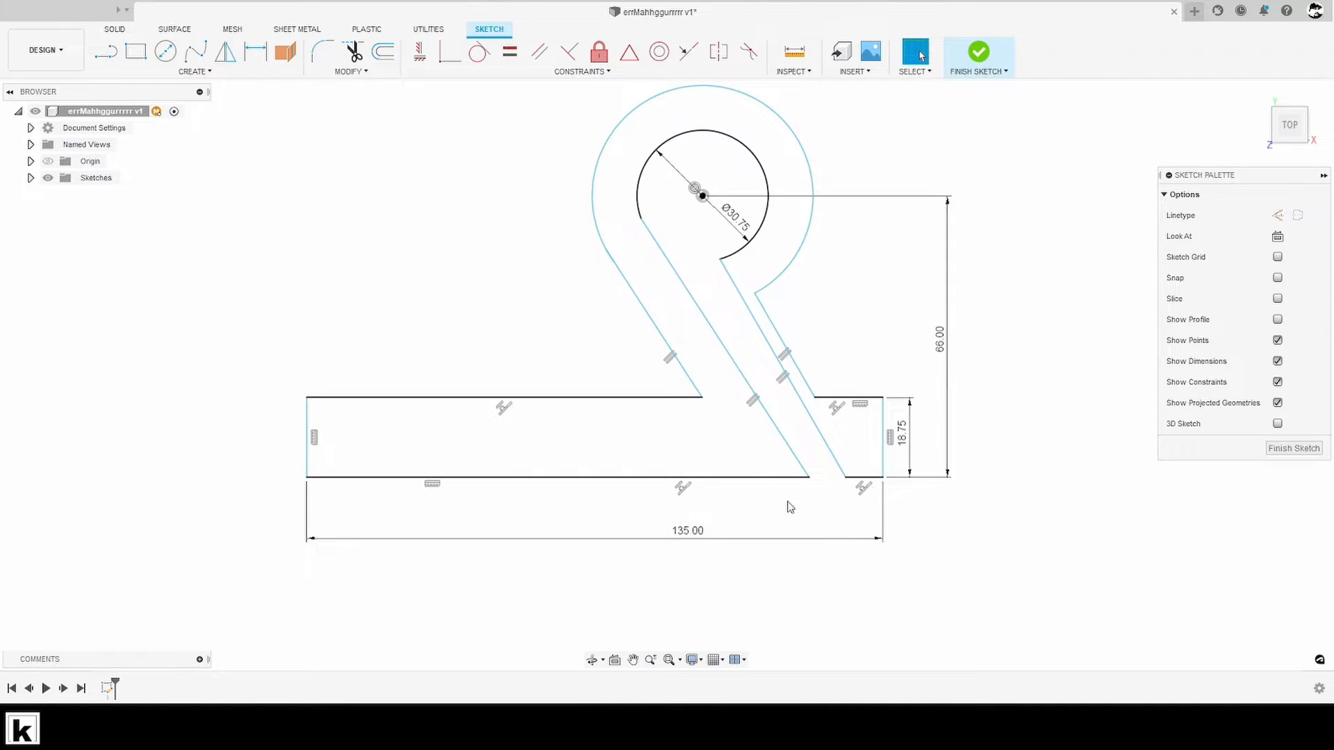
- Move the left leg's outer slanted line to test how it connects to the large arc
{"action": "mouse_move", "coordinate": [674, 393]}
{"action": "left_mouse_down"}
{"action": "mouse_move", "coordinate": [636, 385]}
{"action": "mouse_move", "coordinate": [702, 410]}
{"action": "left_mouse_up"}
{"action": "middle_click_drag", "start_coordinate": [785, 378], "coordinate": [838, 429]}
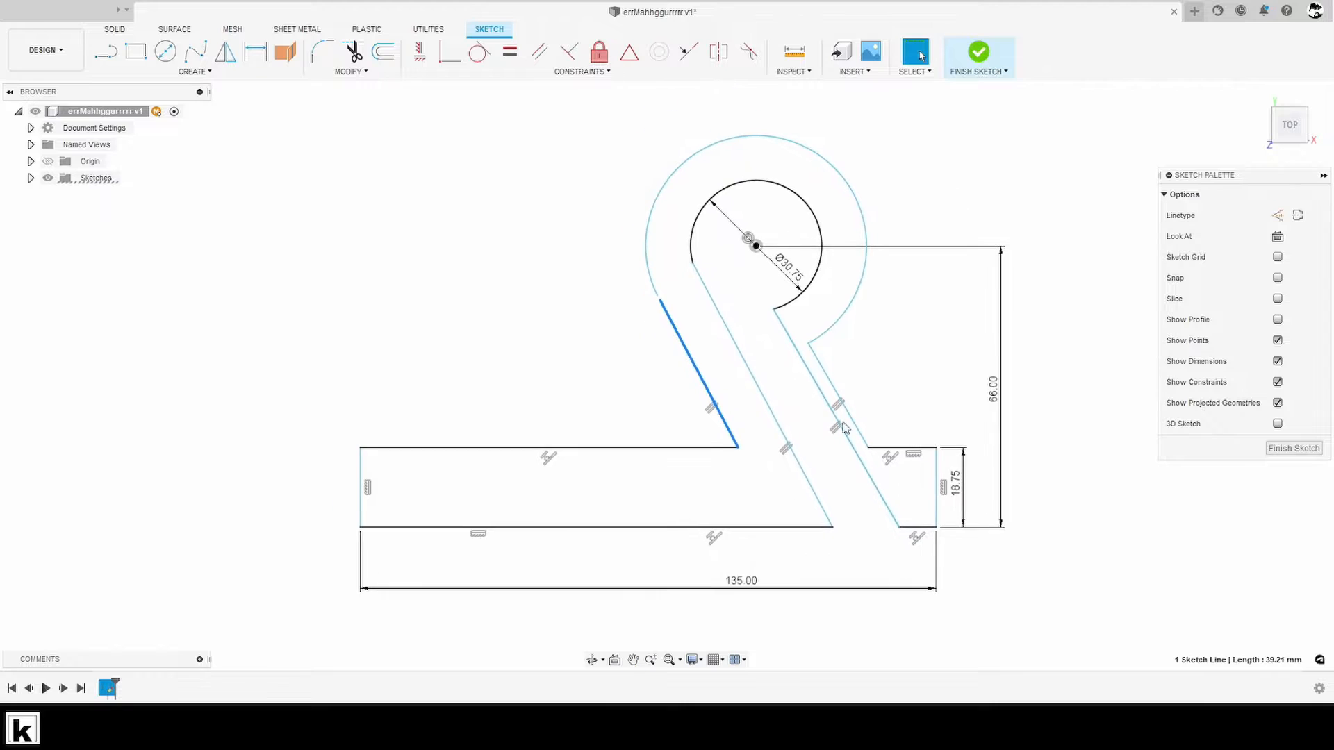
{"action": "left_click", "coordinate": [618, 306]}
{"action": "scroll", "coordinate": [616, 307], "scroll_direction": "up", "scroll_amount": 5}
{"action": "mouse_move", "coordinate": [742, 414]}
{"action": "left_mouse_down"}
{"action": "mouse_move", "coordinate": [724, 417]}
{"action": "mouse_move", "coordinate": [750, 419]}
{"action": "left_mouse_up"}
{"action": "left_click", "coordinate": [750, 419]}
- Apply Tangent constraints between the left leg's outer line and the large arc, and between its inner line and the small arc
{"action": "left_click", "coordinate": [479, 51]}
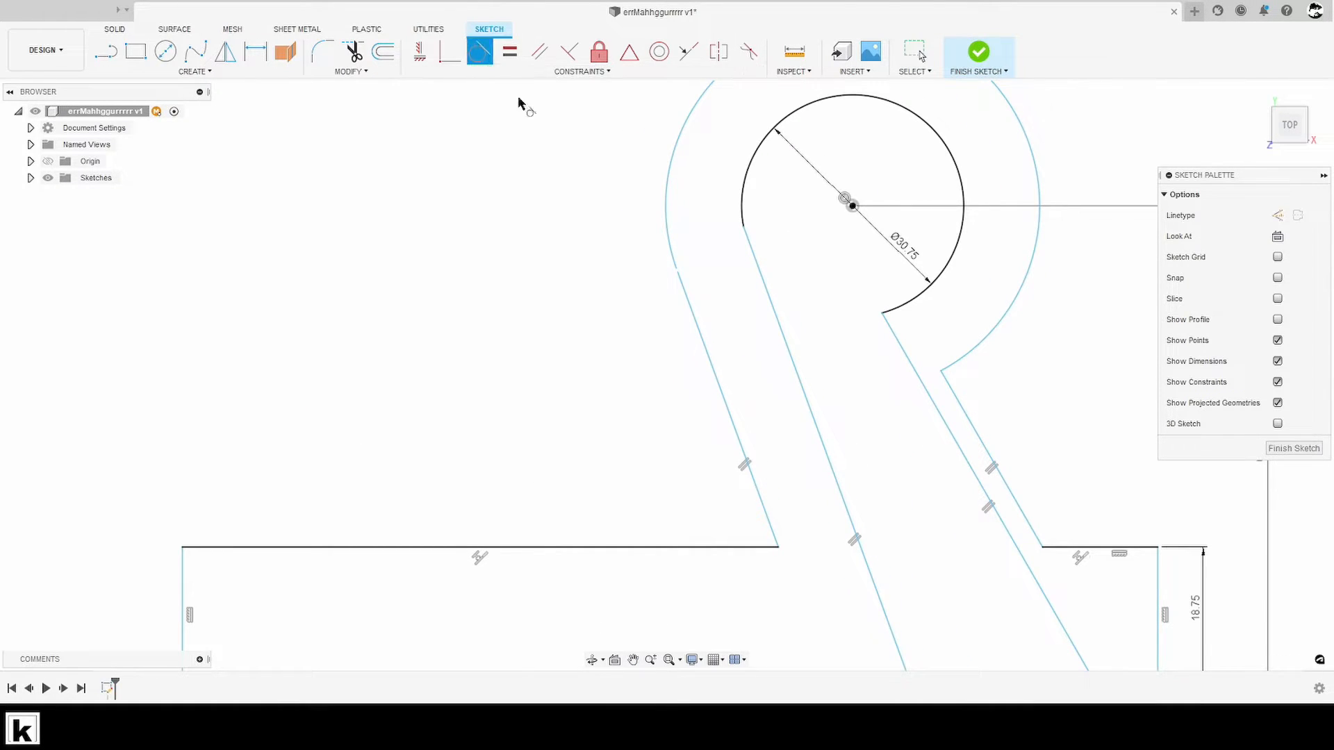
{"action": "left_click", "coordinate": [684, 289]}
{"action": "left_click", "coordinate": [668, 241]}
{"action": "left_click", "coordinate": [750, 243]}
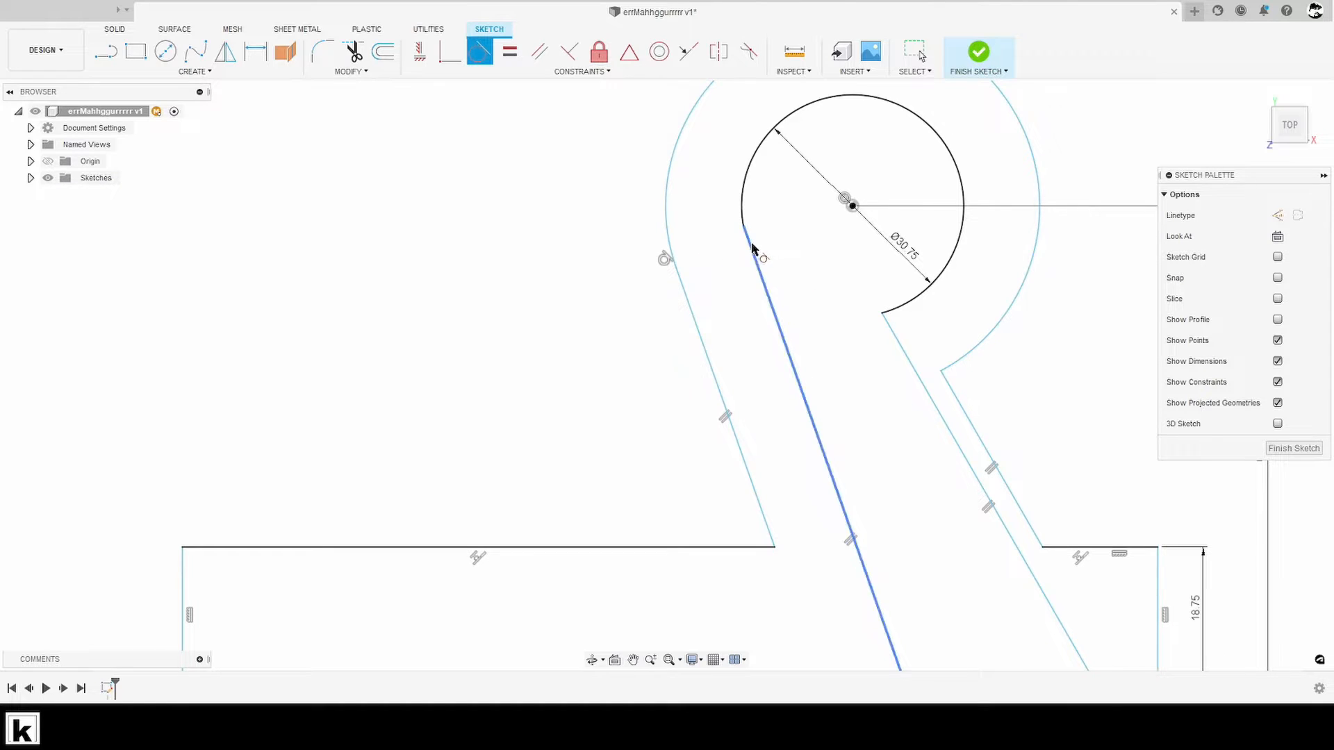
{"action": "left_click", "coordinate": [903, 298]}
{"action": "middle_click_drag", "start_coordinate": [987, 384], "coordinate": [965, 278]}
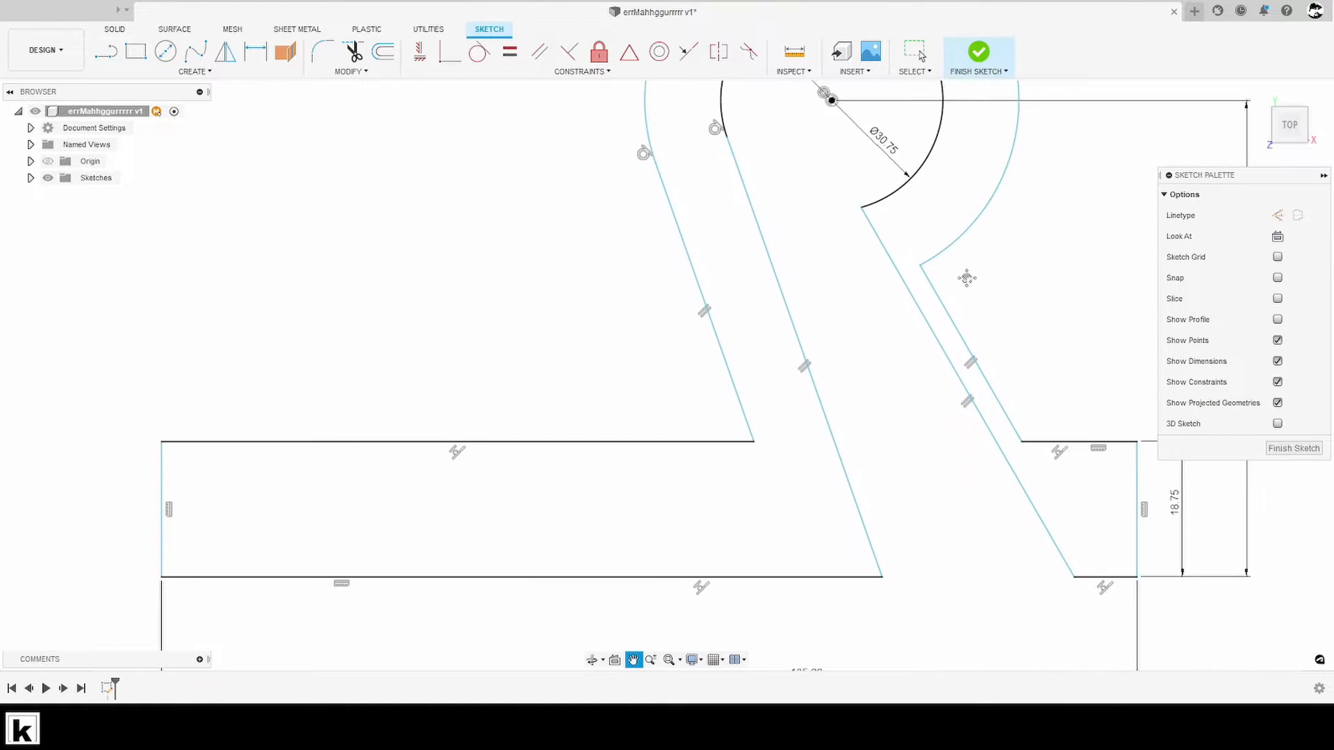
{"action": "middle_click_drag", "start_coordinate": [964, 357], "coordinate": [1023, 435]}
{"action": "key", "text": "Escape"}
- Examine the tangent junction between the left leg's outer slanted line and the large arc, including its overlapping points and possible extensions
{"action": "scroll", "coordinate": [759, 271], "scroll_direction": "up", "scroll_amount": 1}
{"action": "left_click", "coordinate": [807, 285]}
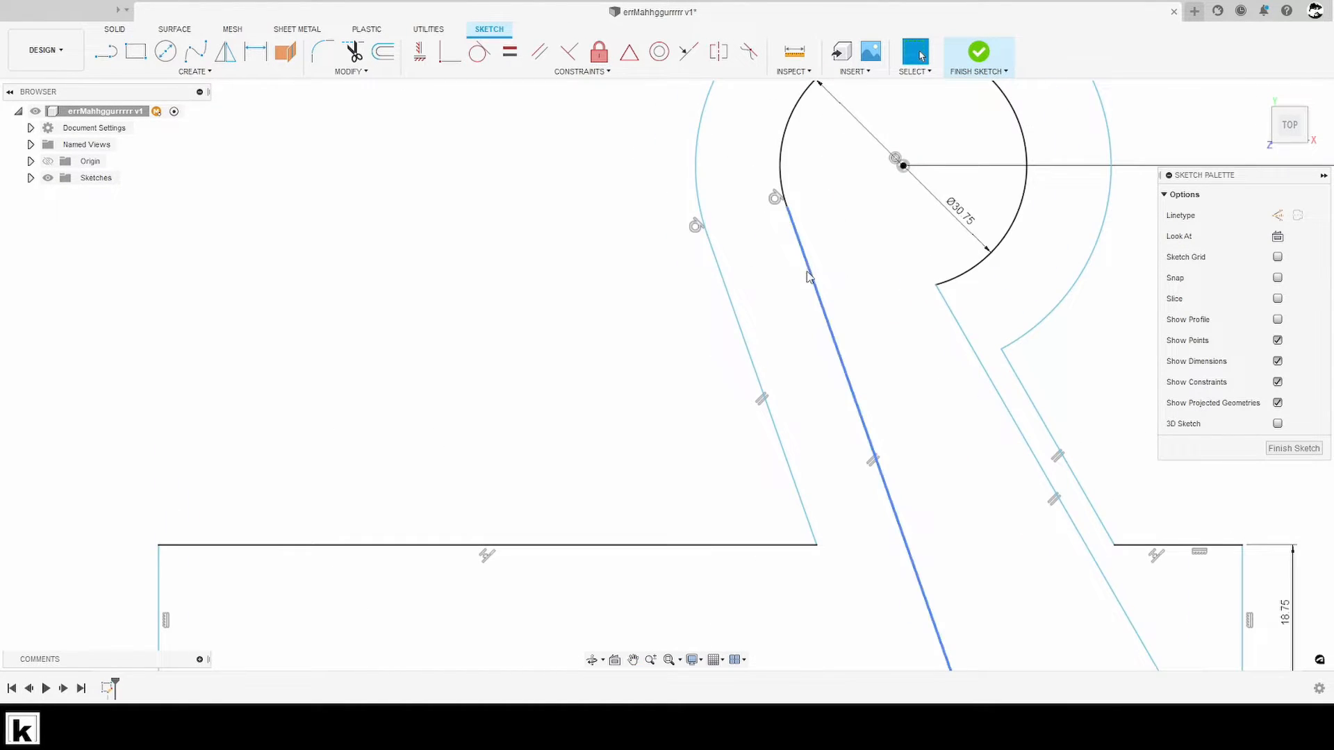
{"action": "scroll", "coordinate": [775, 340], "scroll_direction": "up", "scroll_amount": 5}
{"action": "scroll", "coordinate": [774, 350], "scroll_direction": "up", "scroll_amount": 5}
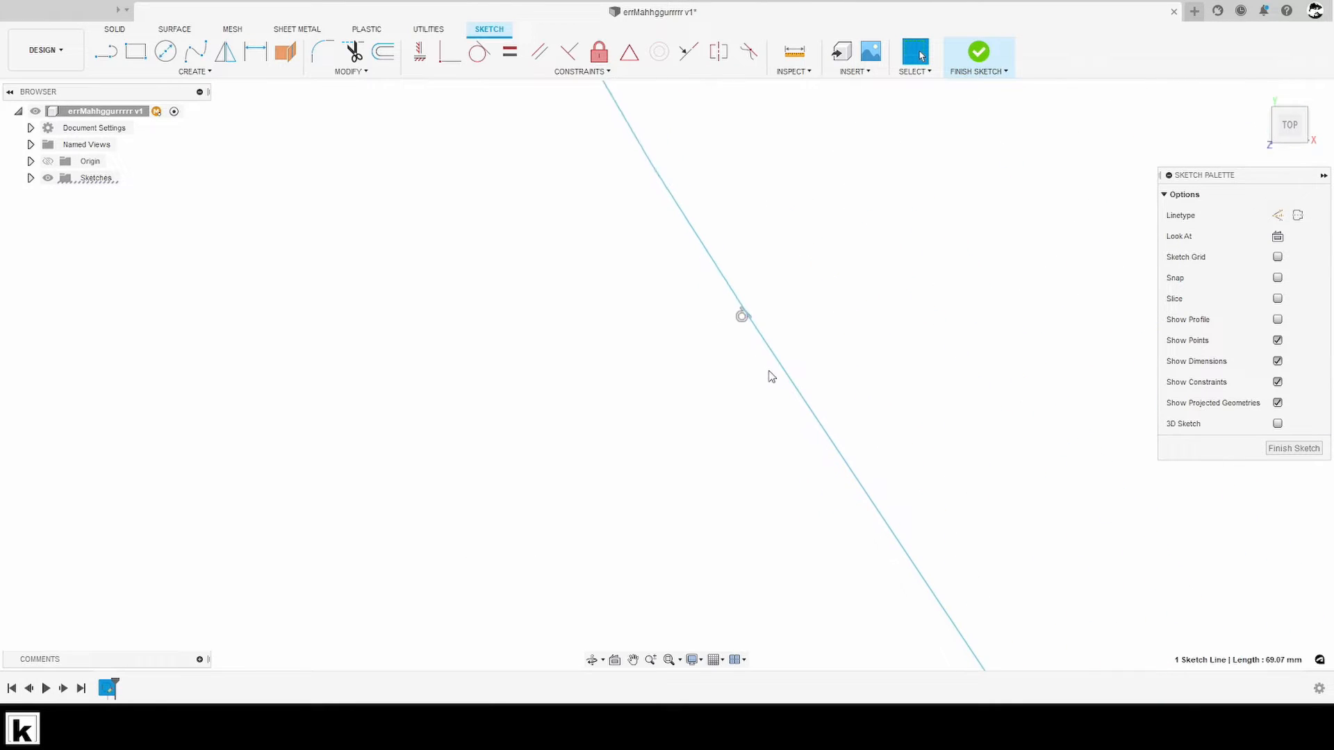
{"action": "scroll", "coordinate": [724, 296], "scroll_direction": "up", "scroll_amount": 4}
{"action": "left_click_drag", "start_coordinate": [662, 267], "coordinate": [928, 454]}
{"action": "left_click", "coordinate": [915, 456]}
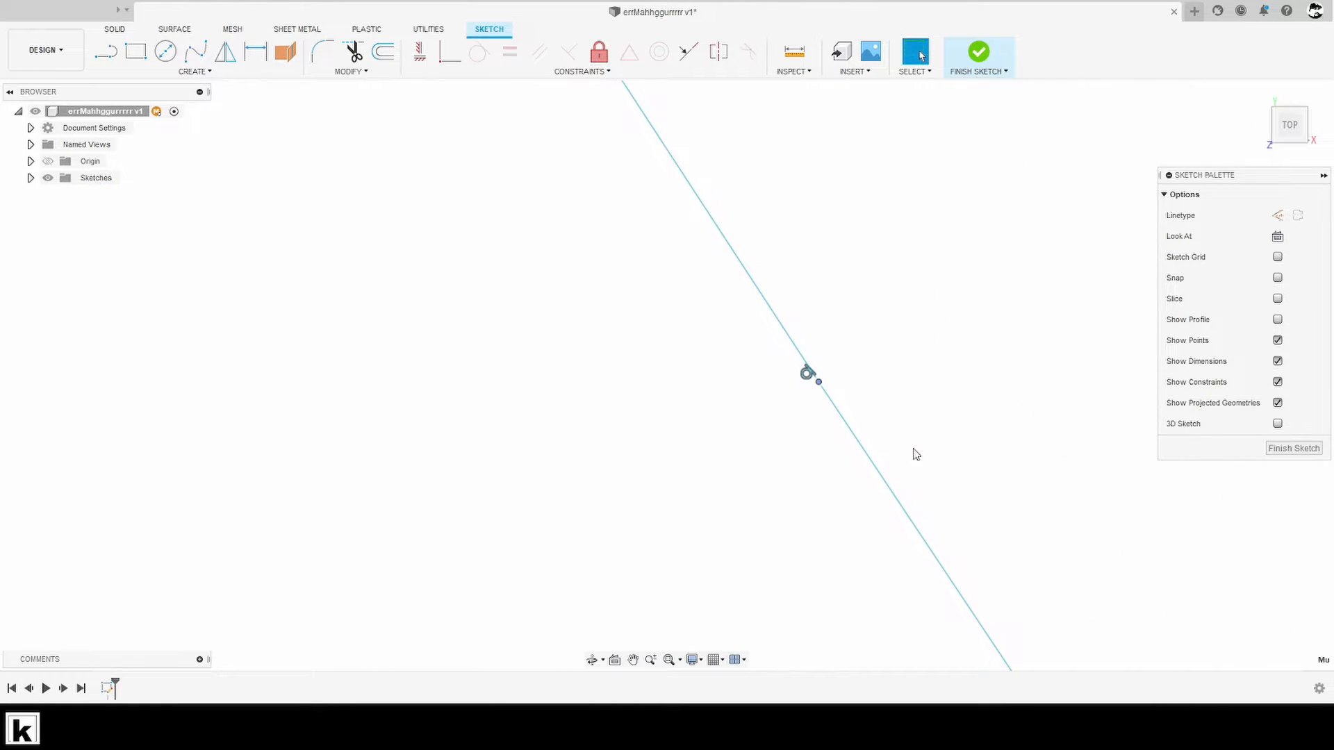
{"action": "left_click", "coordinate": [780, 334]}
{"action": "scroll", "coordinate": [777, 334], "scroll_direction": "down", "scroll_amount": 8}
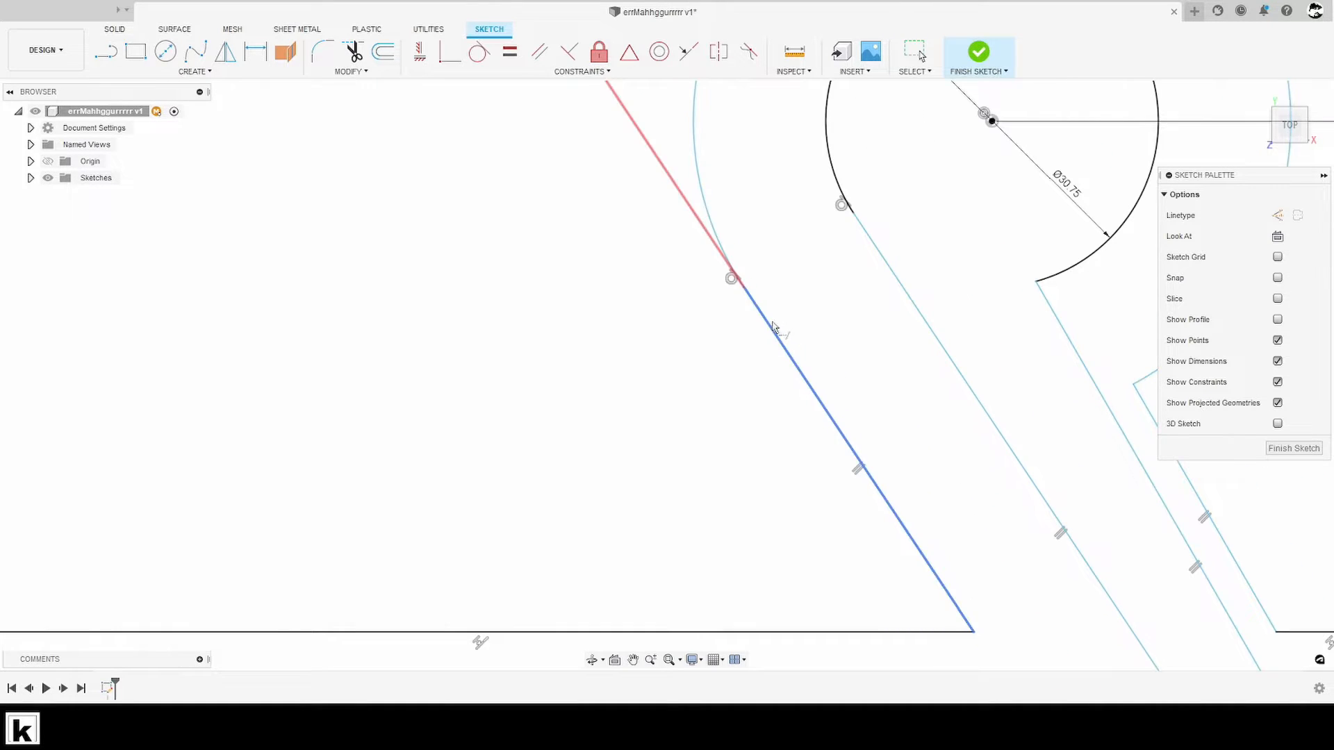
{"action": "scroll", "coordinate": [583, 297], "scroll_direction": "down", "scroll_amount": 5}
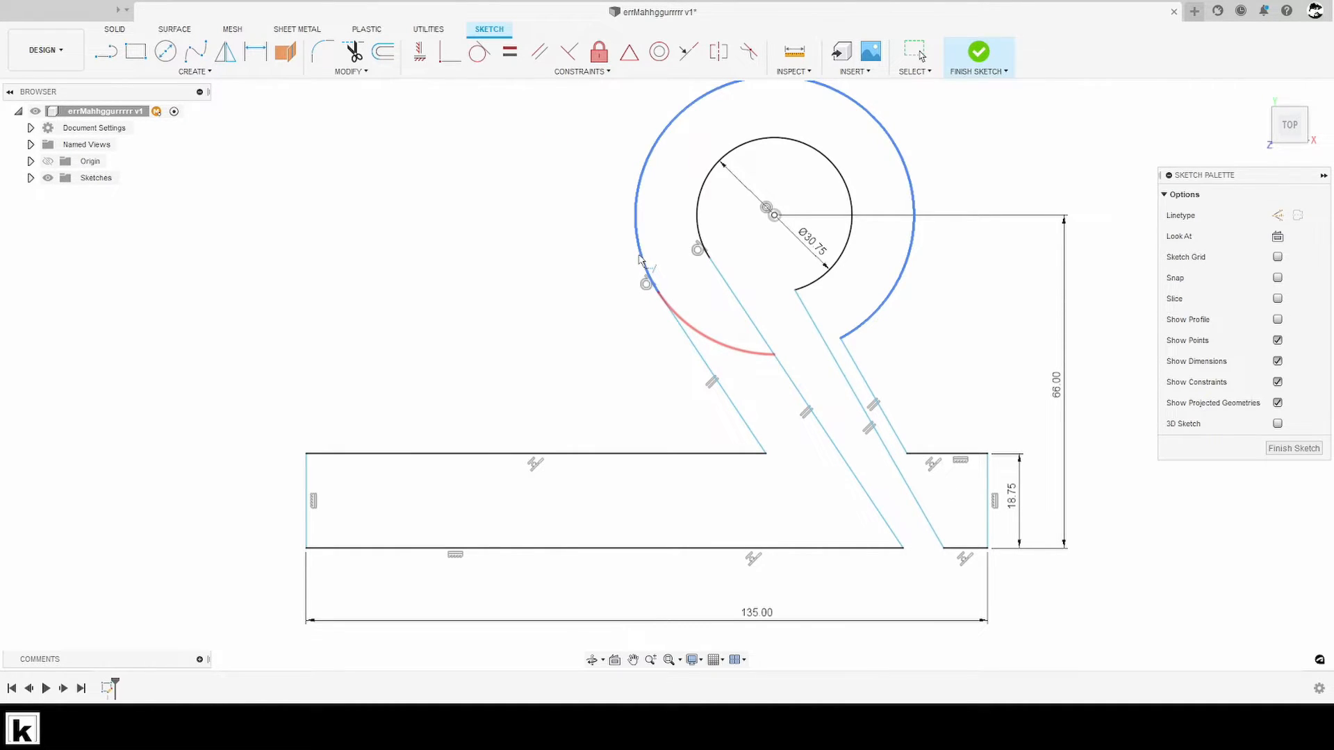
{"action": "key", "text": "Escape"}
{"action": "left_click", "coordinate": [660, 298]}
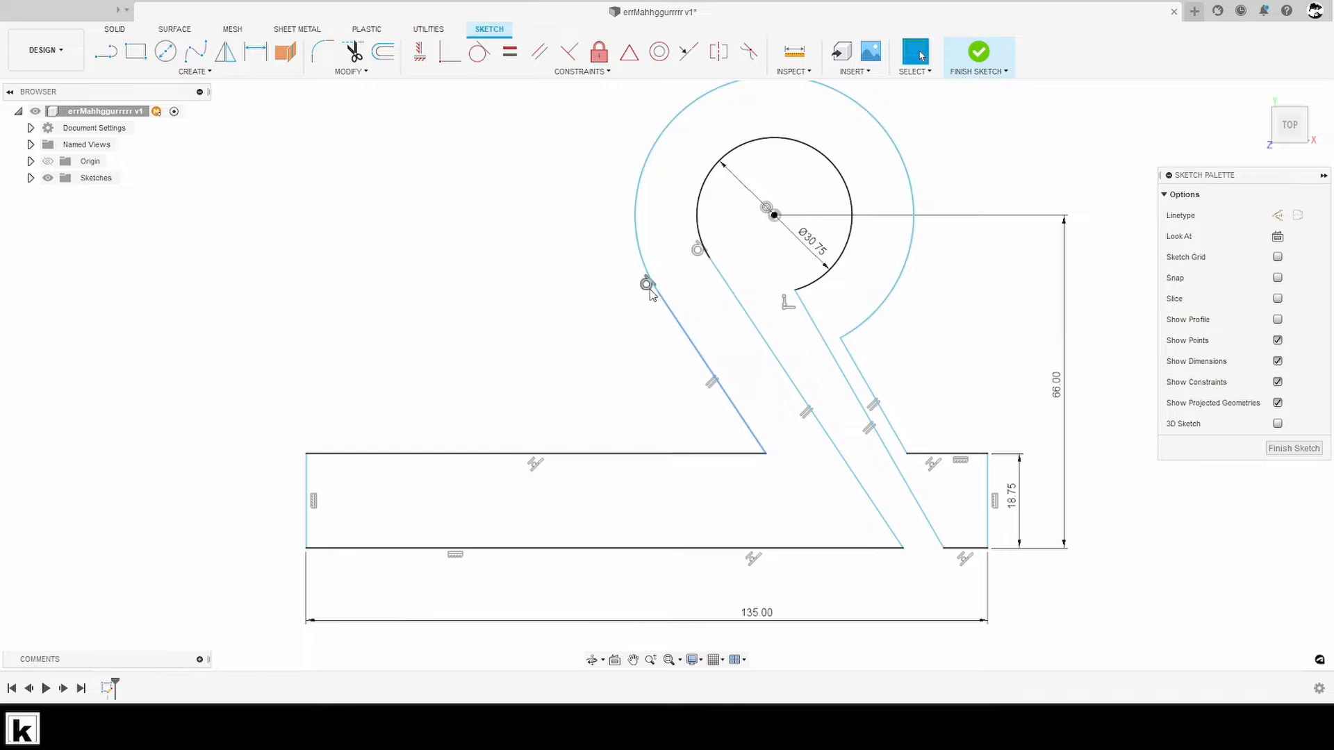
{"action": "left_click", "coordinate": [659, 295]}
- Move the left leg's inner slanted line away from the right leg to test the tangent connections
{"action": "middle_click_drag", "start_coordinate": [924, 397], "coordinate": [965, 339]}
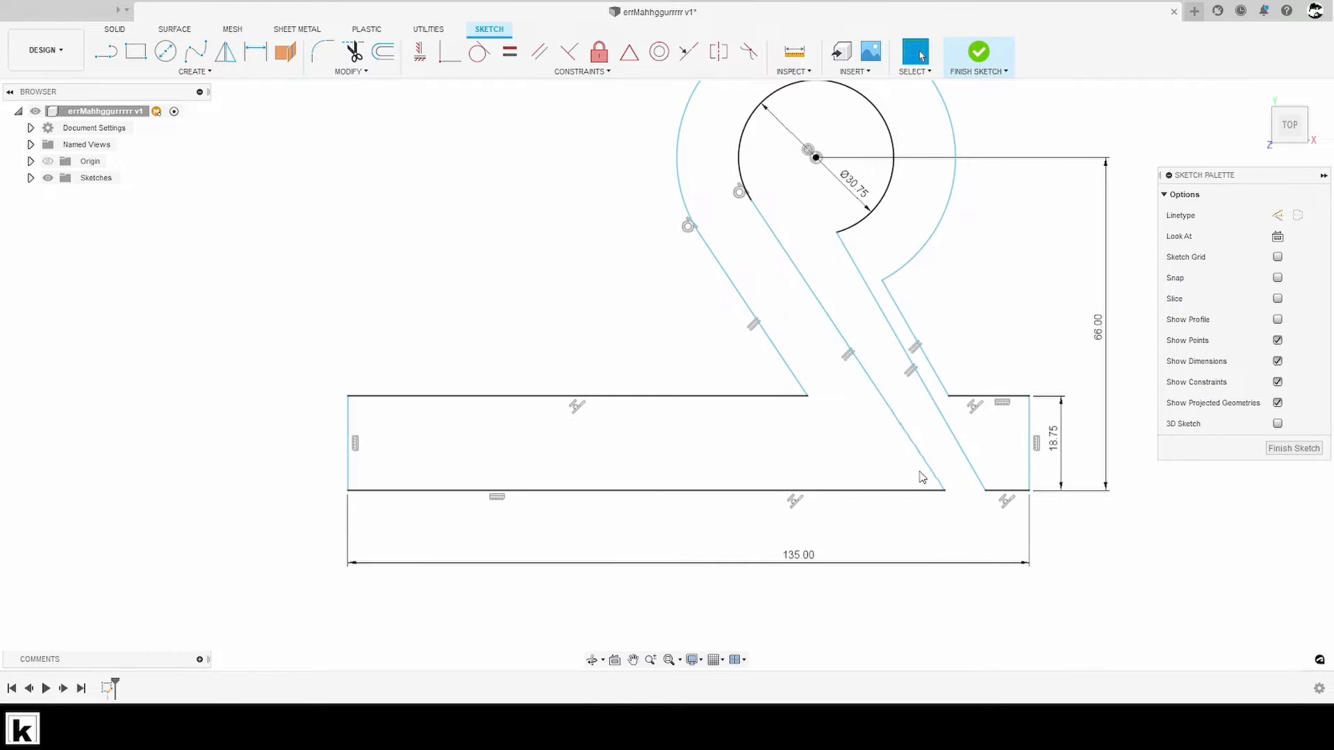
{"action": "mouse_move", "coordinate": [921, 478]}
{"action": "left_mouse_down"}
{"action": "mouse_move", "coordinate": [896, 473]}
{"action": "mouse_move", "coordinate": [912, 471]}
{"action": "left_mouse_up"}
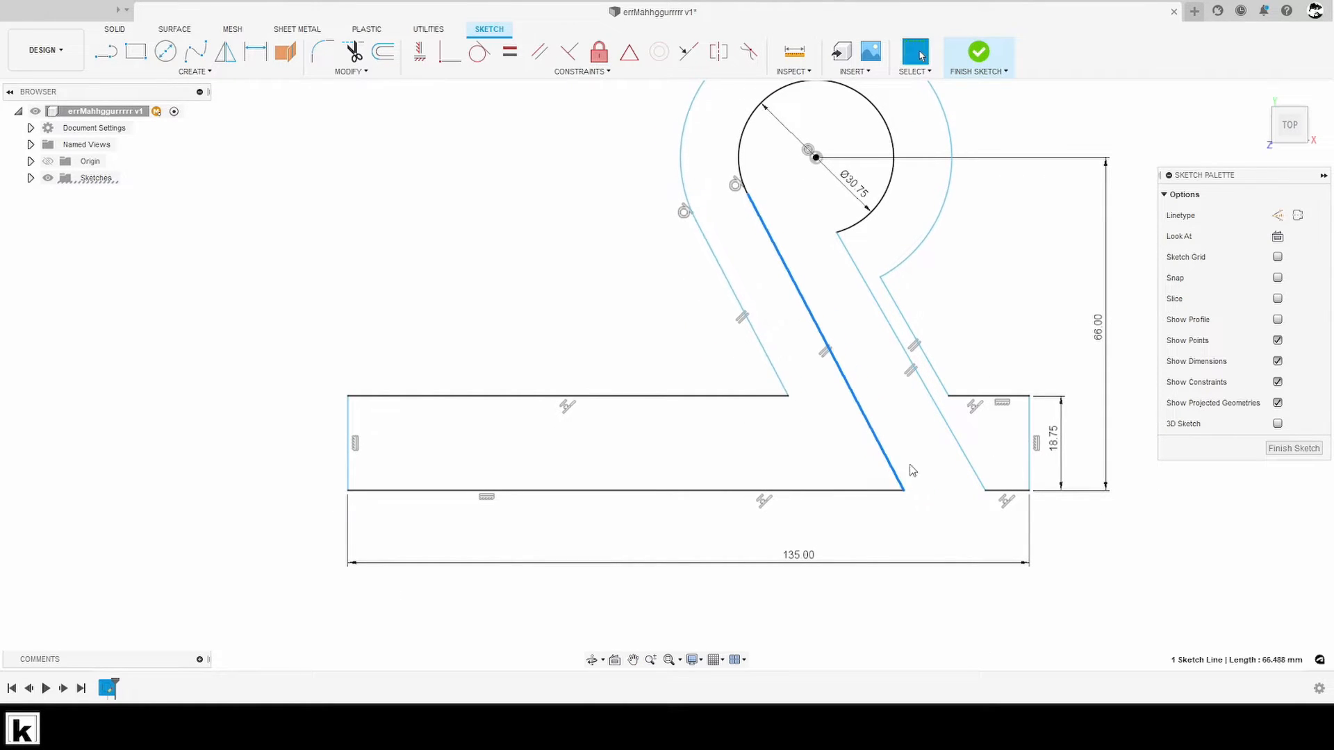
{"action": "mouse_move", "coordinate": [943, 435]}
{"action": "middle_mouse_down"}
{"action": "mouse_move", "coordinate": [946, 456]}
{"action": "mouse_move", "coordinate": [790, 434]}
{"action": "mouse_move", "coordinate": [776, 453]}
{"action": "middle_mouse_up"}
{"action": "left_click", "coordinate": [920, 443]}
{"action": "scroll", "coordinate": [803, 406], "scroll_direction": "down", "scroll_amount": 2}
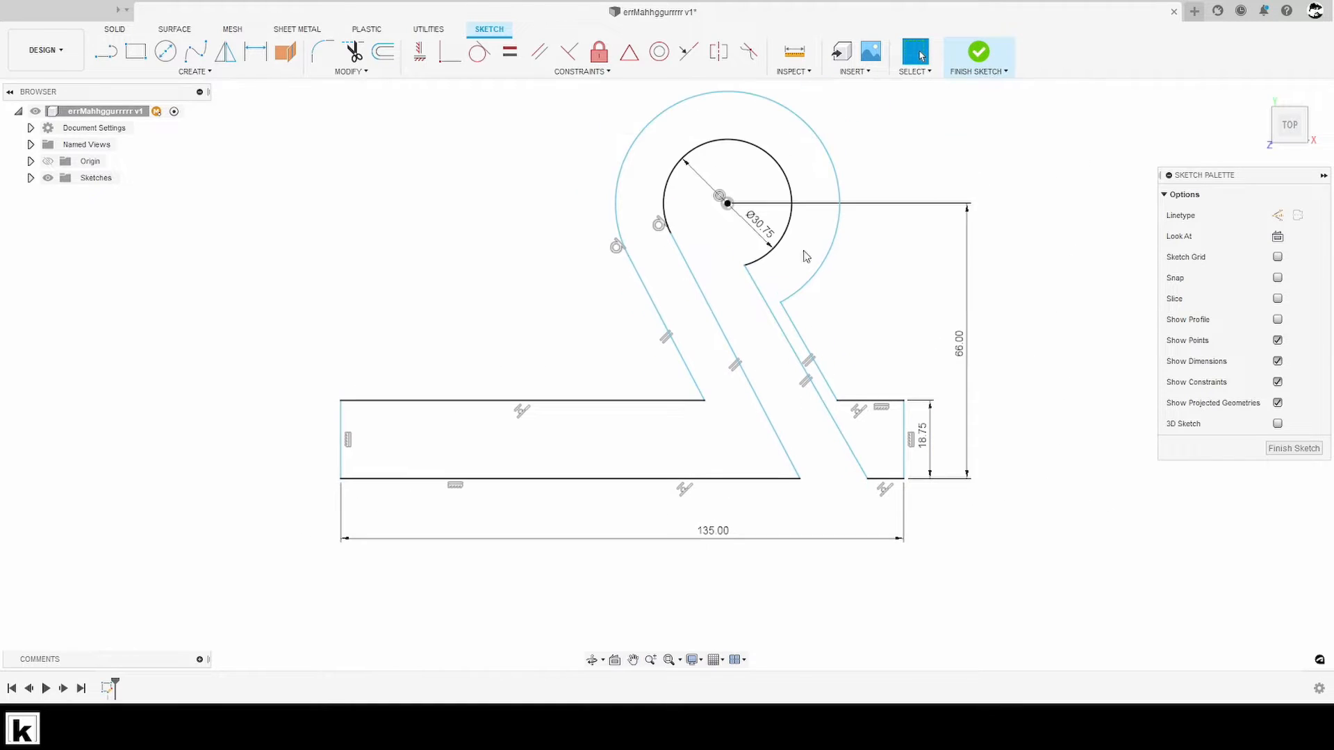
- Switch the inner arc's diameter dimension to a radius and set it to 30.75 mm
{"action": "key", "text": "d"}
{"action": "key", "text": "Escape"}
{"action": "right_click", "coordinate": [762, 224]}
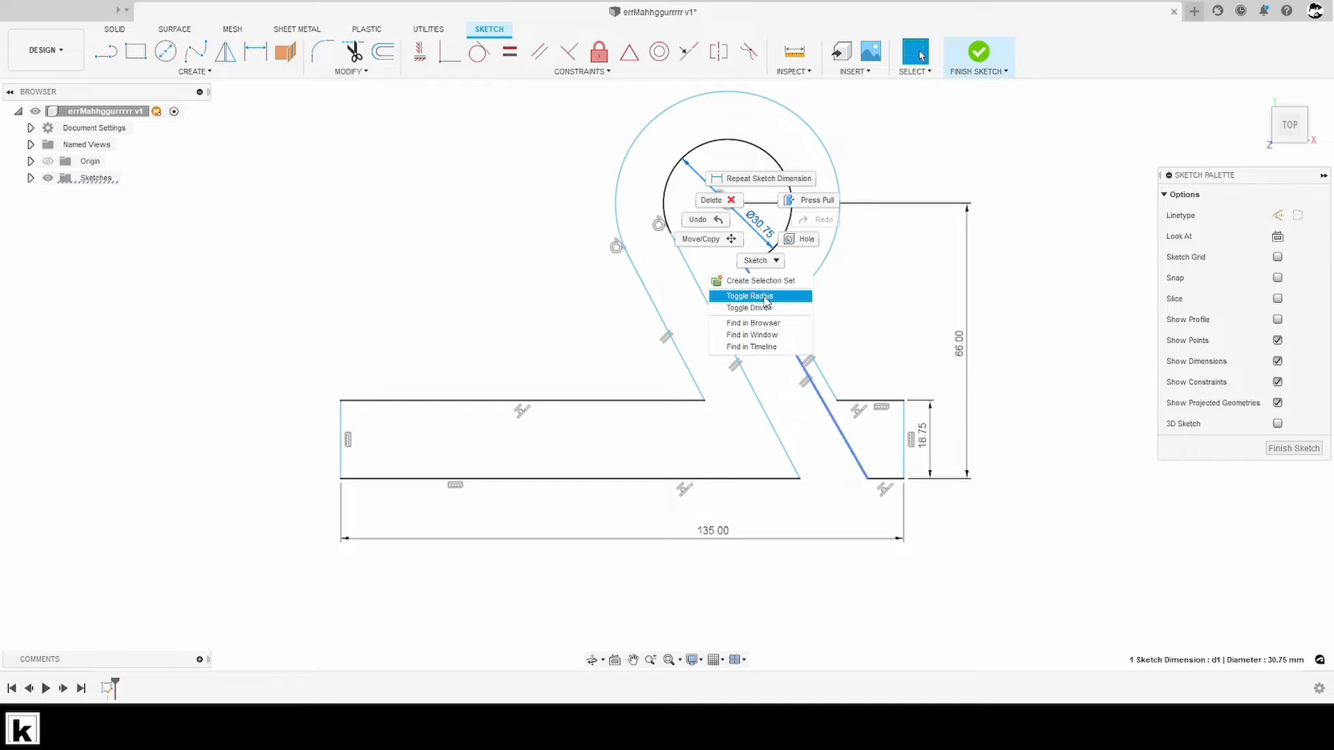
{"action": "left_click", "coordinate": [746, 294]}
{"action": "key", "text": "ctrl+z"}
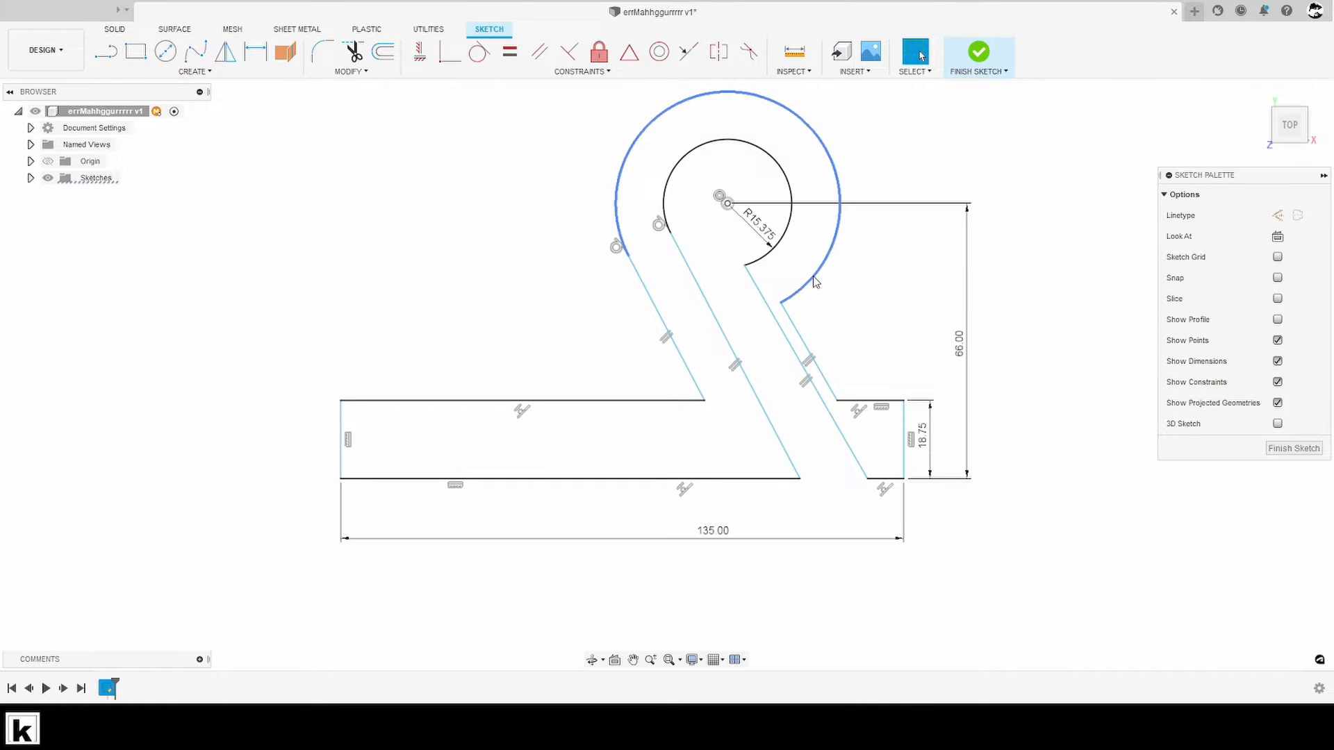
{"action": "double_click", "coordinate": [771, 245]}
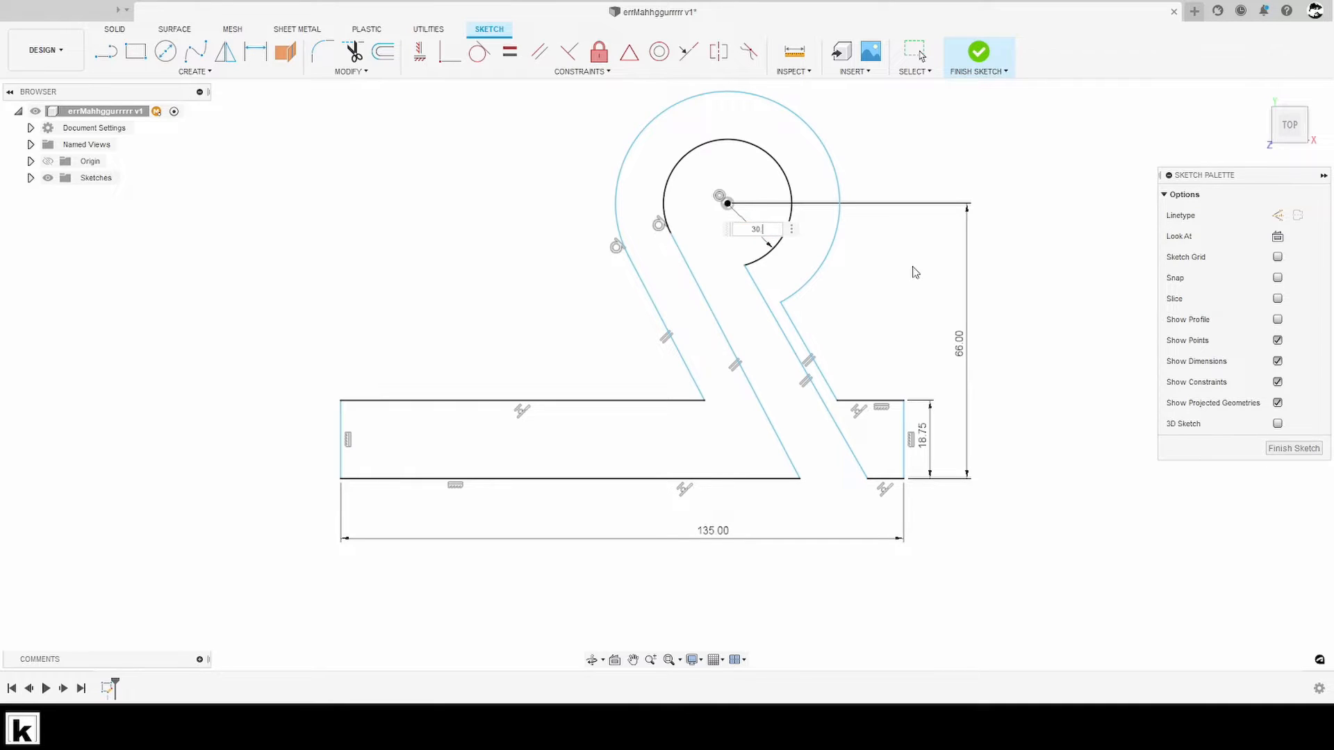
{"action": "key", "text": "Return"}
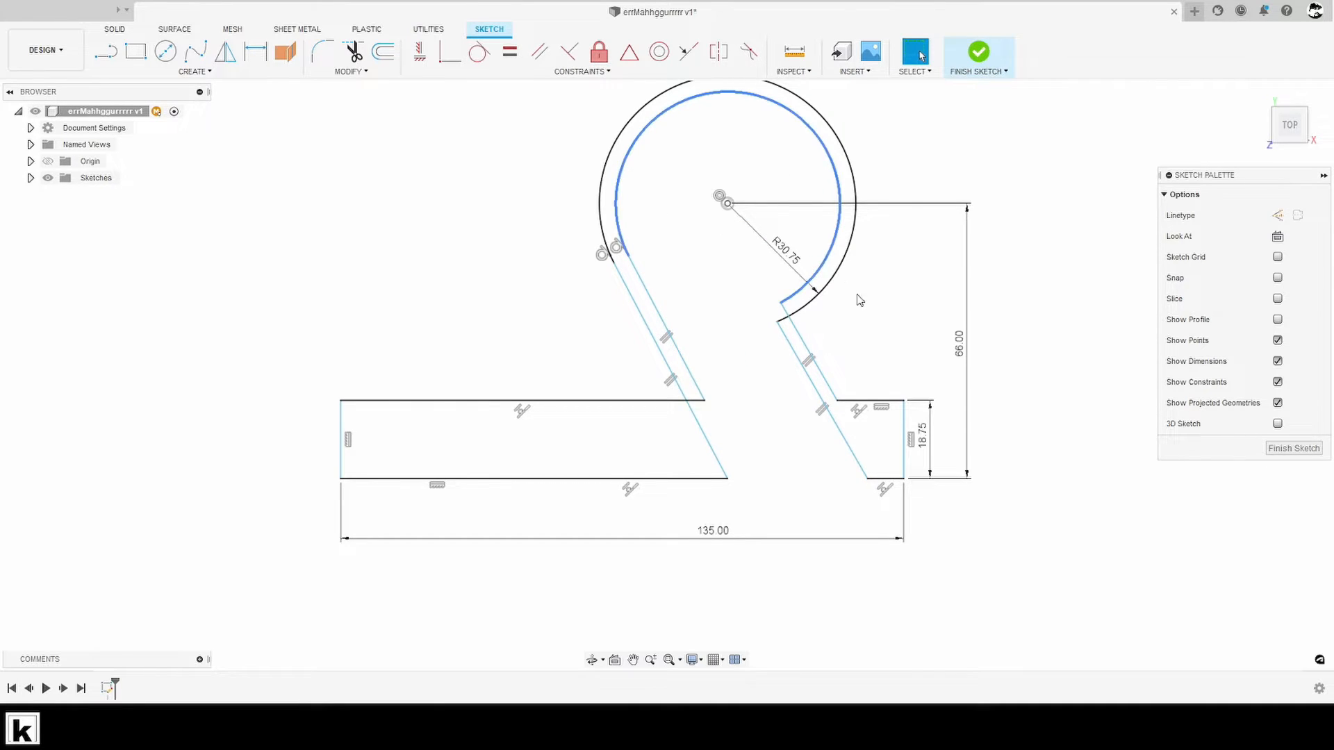
- Dimension the outer arc's radius as 48.75 mm
{"action": "key", "text": "d"}
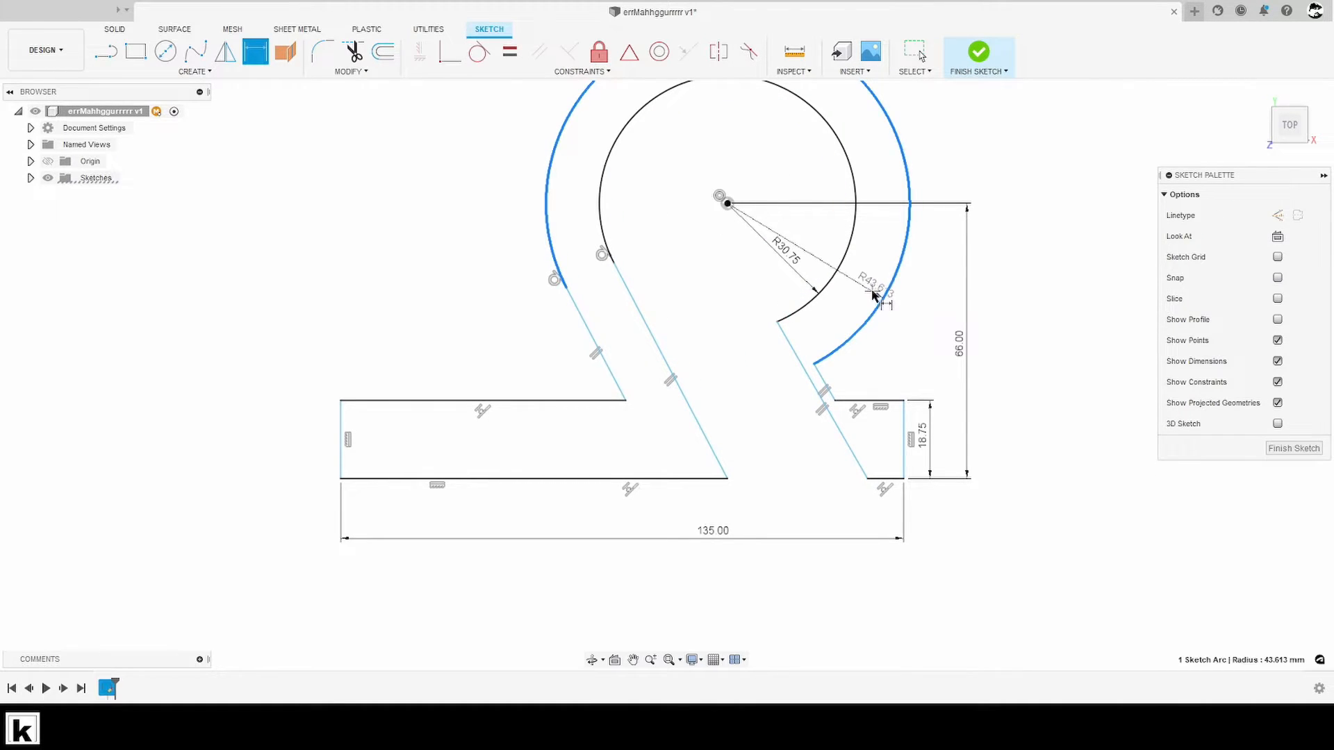
{"action": "right_click", "coordinate": [871, 292]}
{"action": "left_click", "coordinate": [873, 289]}
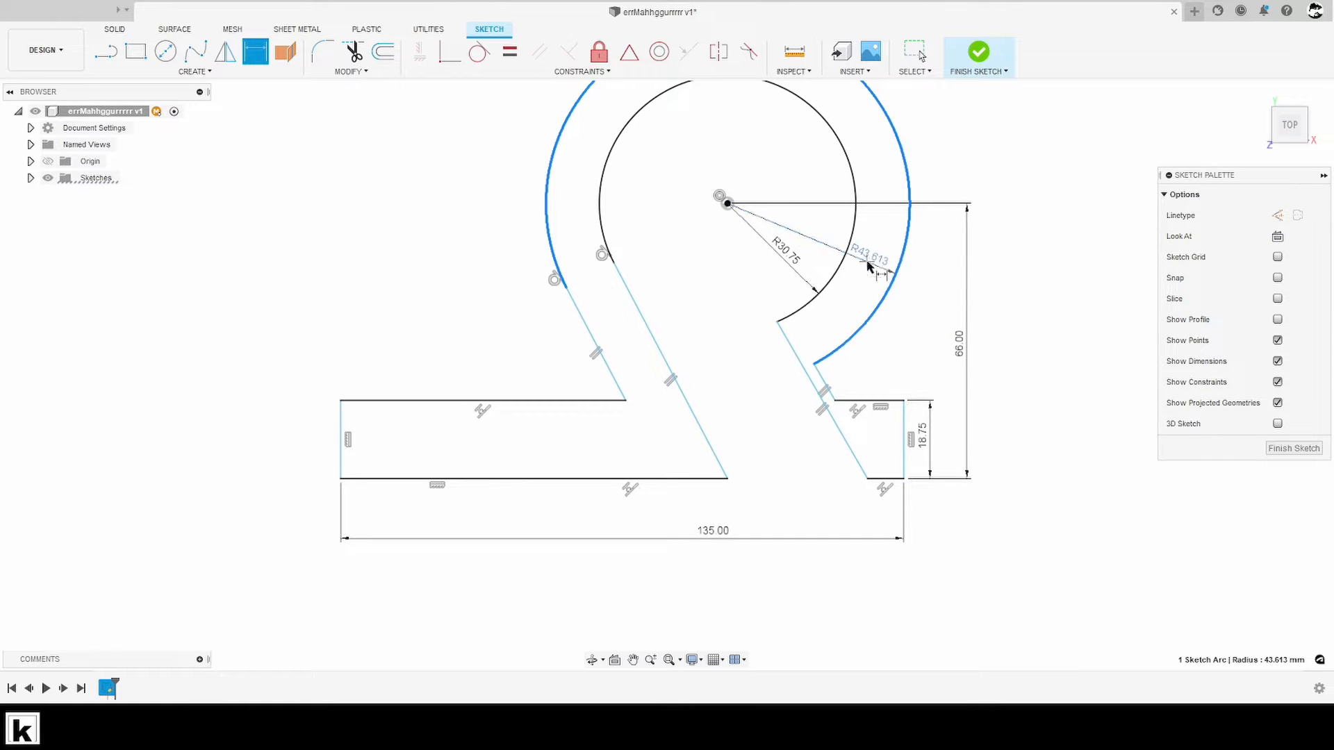
{"action": "left_click", "coordinate": [886, 271]}
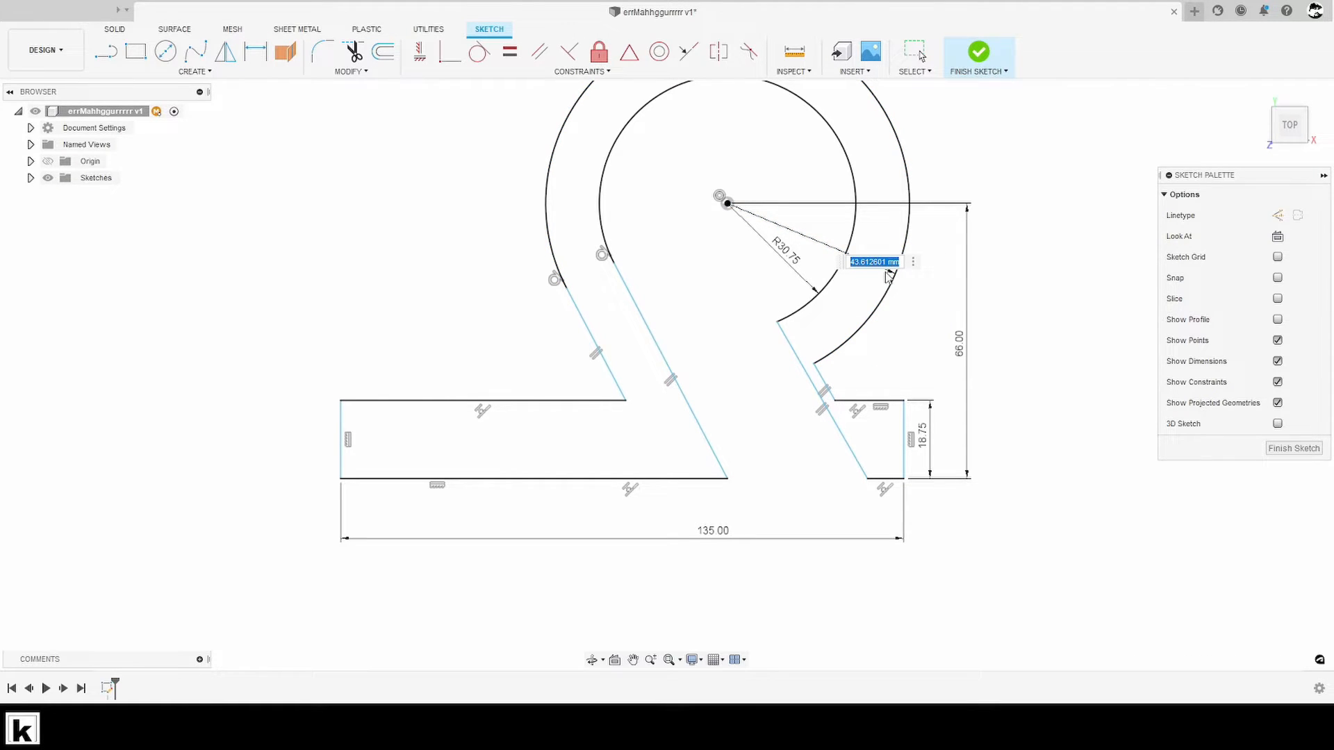
{"action": "type", "text": "48.75"}
{"action": "key", "text": "Return"}
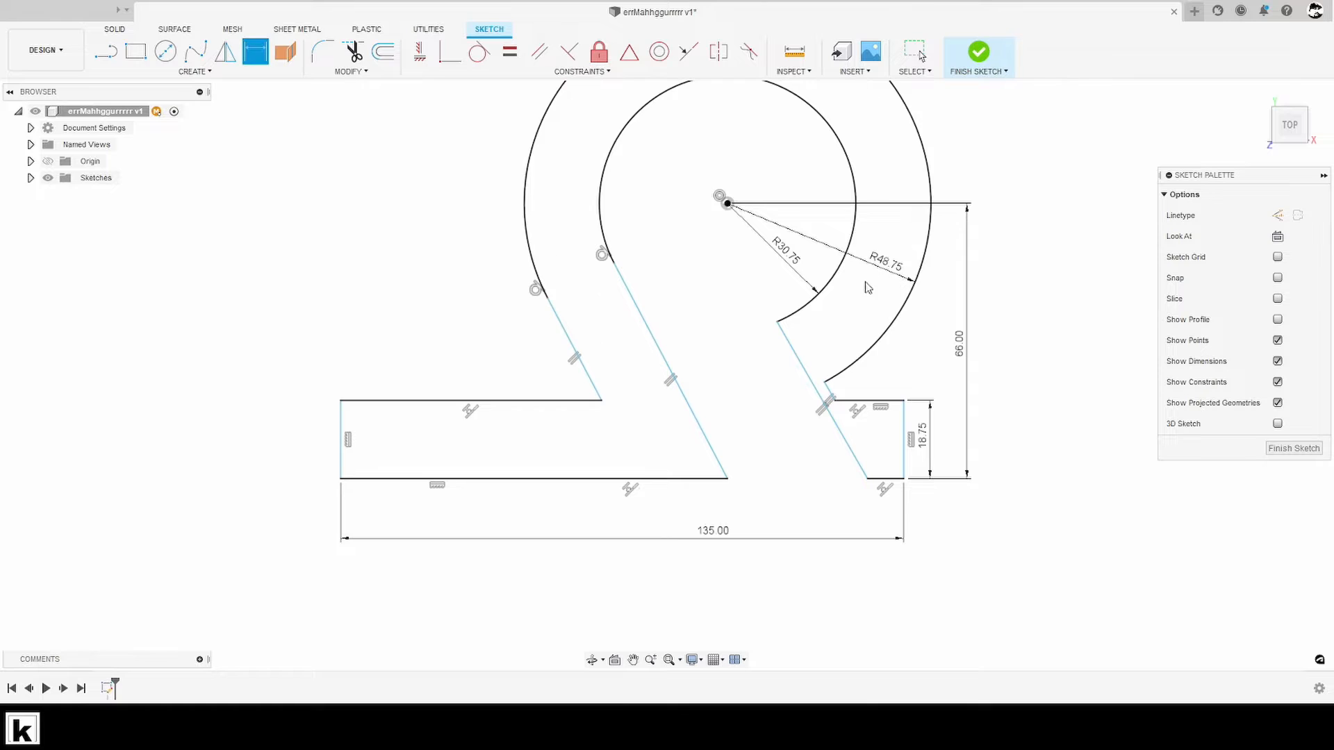
{"action": "key", "text": "Escape"}
{"action": "left_click", "coordinate": [800, 438]}
{"action": "key", "text": "Escape"}
- Dimension the horizontal distance from the left foot's outer vertical edge to the circle centre as 67.5 mm
{"action": "middle_click_drag", "start_coordinate": [827, 483], "coordinate": [1002, 430]}
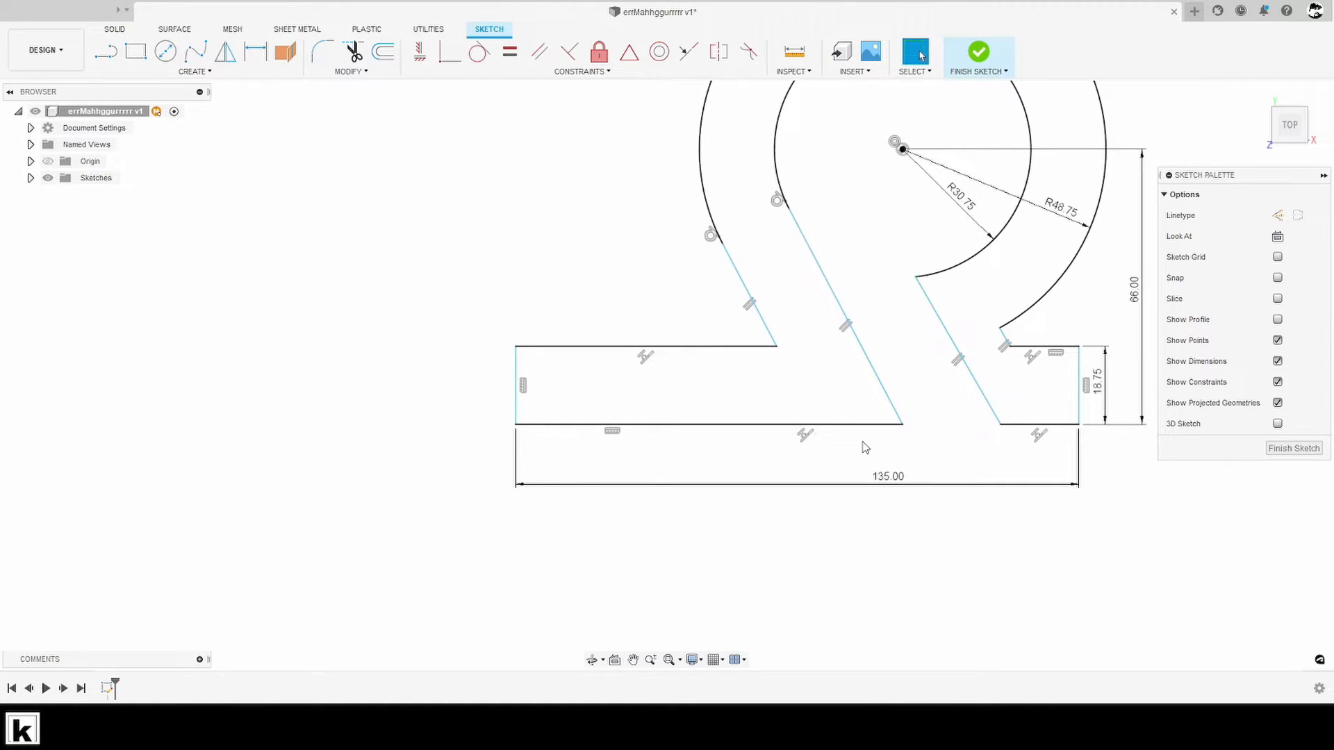
{"action": "key", "text": "d"}
{"action": "left_click", "coordinate": [517, 410]}
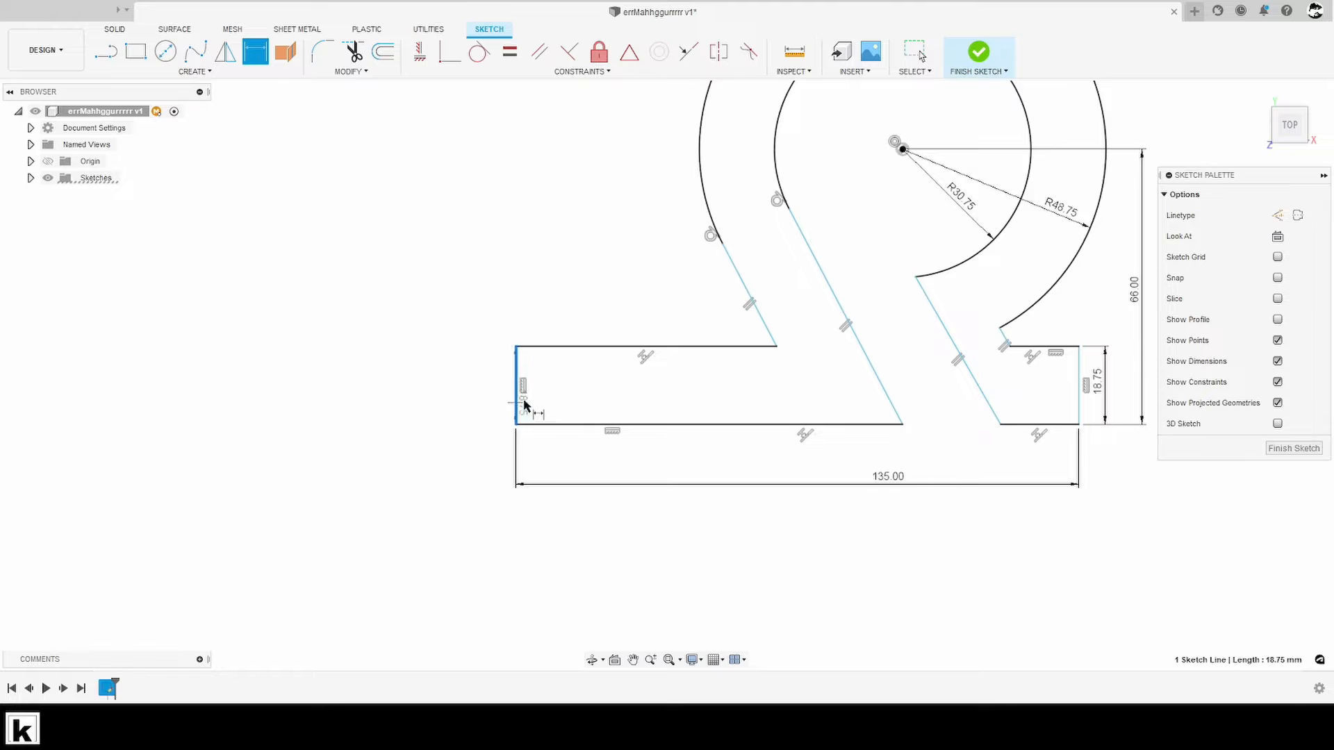
{"action": "left_click", "coordinate": [902, 152]}
{"action": "middle_click_drag", "start_coordinate": [733, 250], "coordinate": [746, 466]}
{"action": "scroll", "coordinate": [759, 472], "scroll_direction": "up", "scroll_amount": 1}
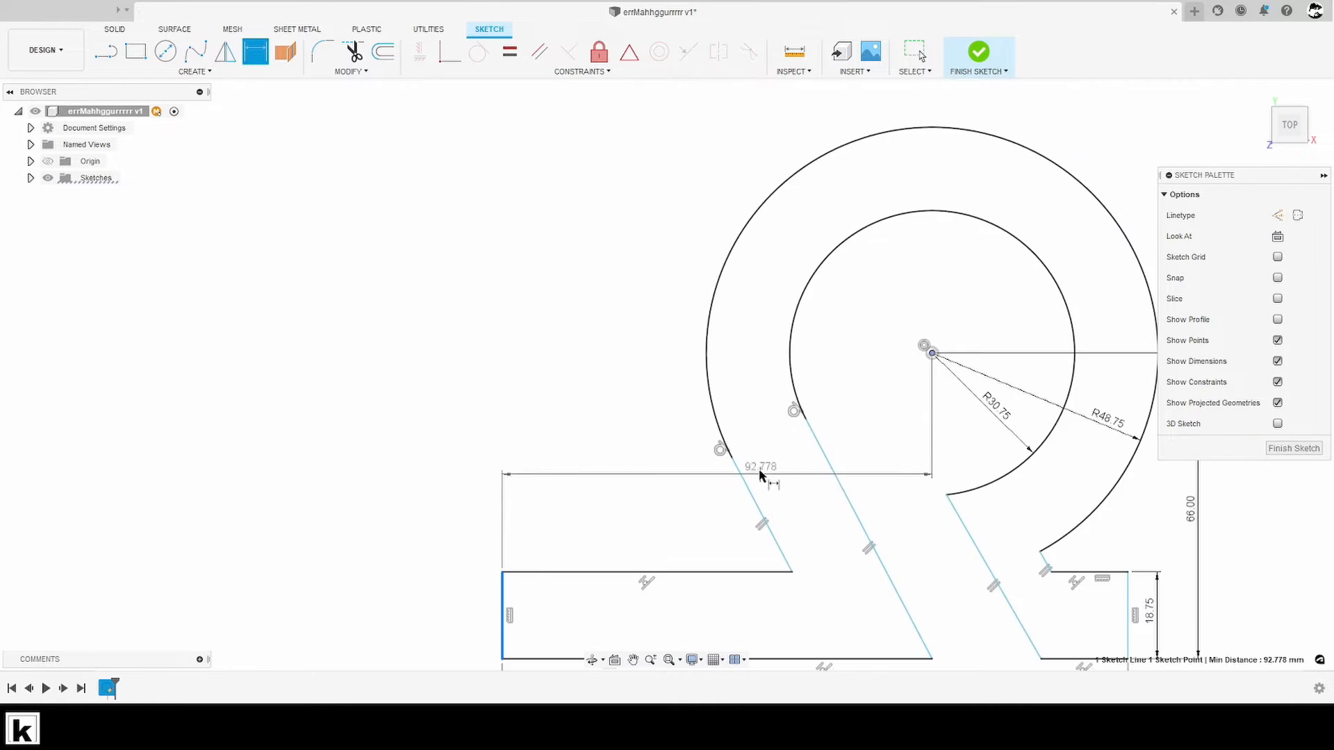
{"action": "scroll", "coordinate": [759, 475], "scroll_direction": "down", "scroll_amount": 2}
{"action": "left_click", "coordinate": [758, 157]}
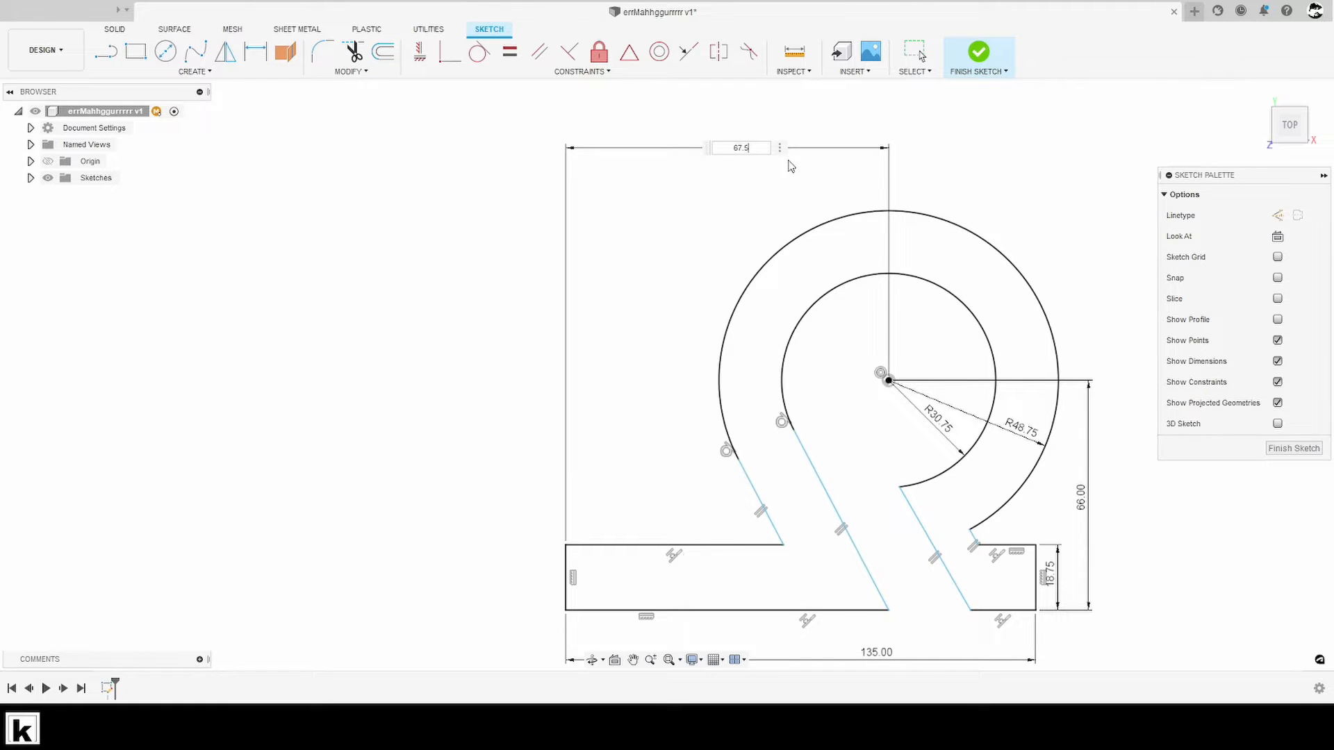
{"action": "key", "text": "Return"}
{"action": "scroll", "coordinate": [808, 192], "scroll_direction": "down", "scroll_amount": 2}
{"action": "middle_click_drag", "start_coordinate": [884, 486], "coordinate": [835, 376]}
{"action": "key", "text": "Escape"}
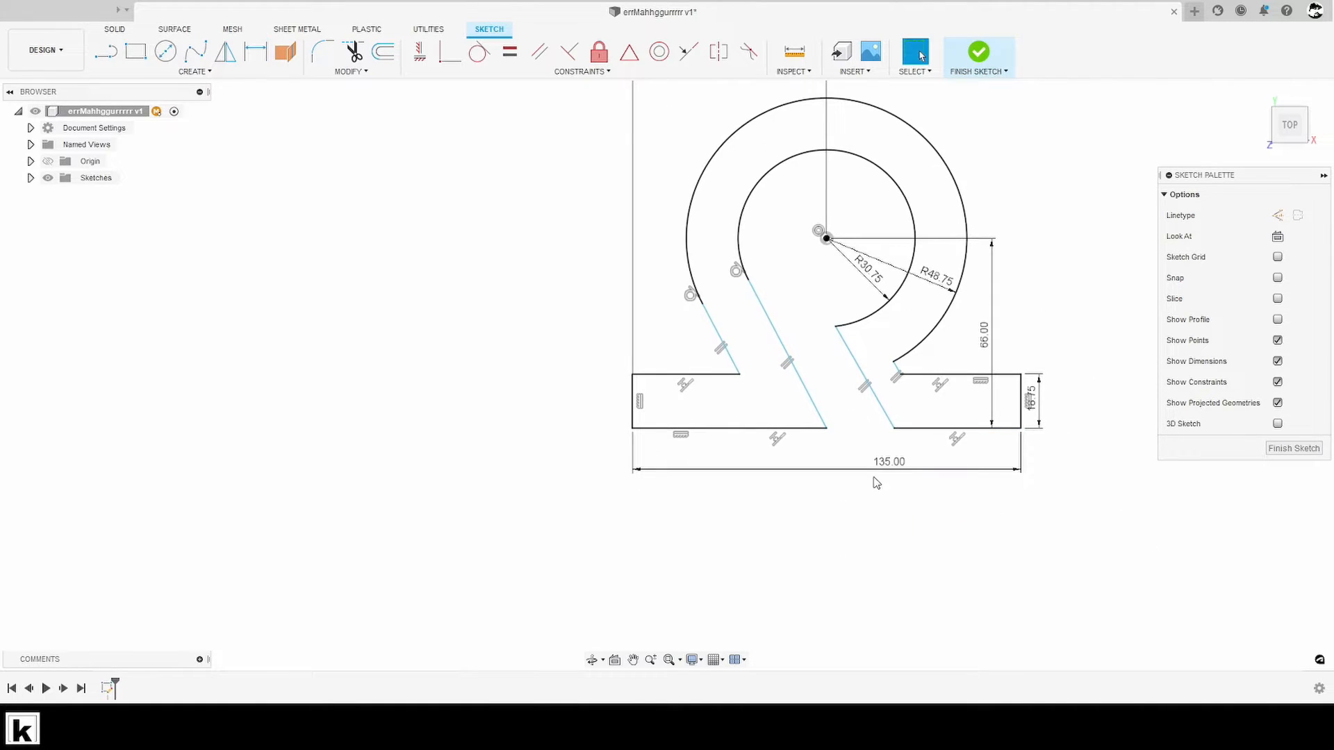
- Move the overall width dimension farther below the feet and the 66 mm height dimension farther out from the profile
{"action": "left_click_drag", "start_coordinate": [876, 469], "coordinate": [865, 507]}
{"action": "scroll", "coordinate": [892, 483], "scroll_direction": "down", "scroll_amount": 1}
{"action": "middle_click_drag", "start_coordinate": [907, 471], "coordinate": [921, 512]}
{"action": "left_click_drag", "start_coordinate": [990, 394], "coordinate": [1133, 407]}
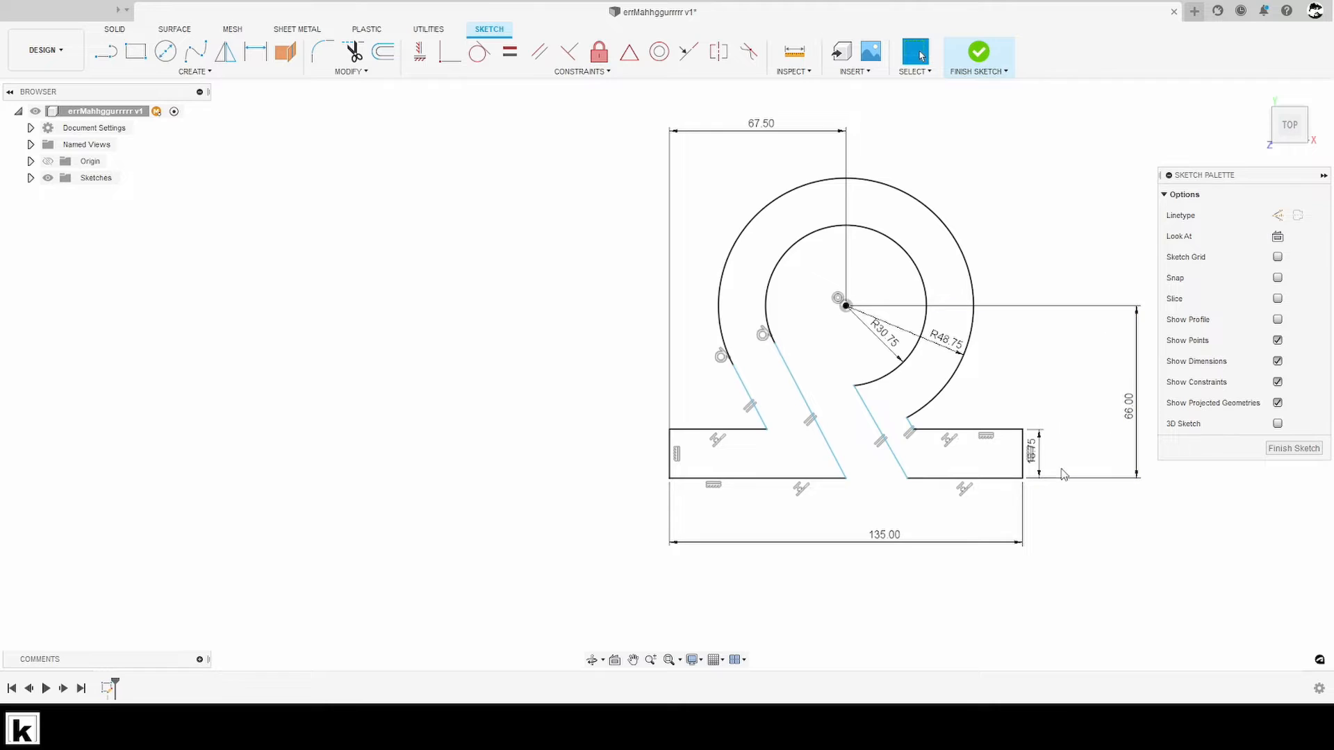
- Dimension the length of the left foot's lower edge as 71.25 mm
{"action": "key", "text": "d"}
{"action": "left_click", "coordinate": [722, 478]}
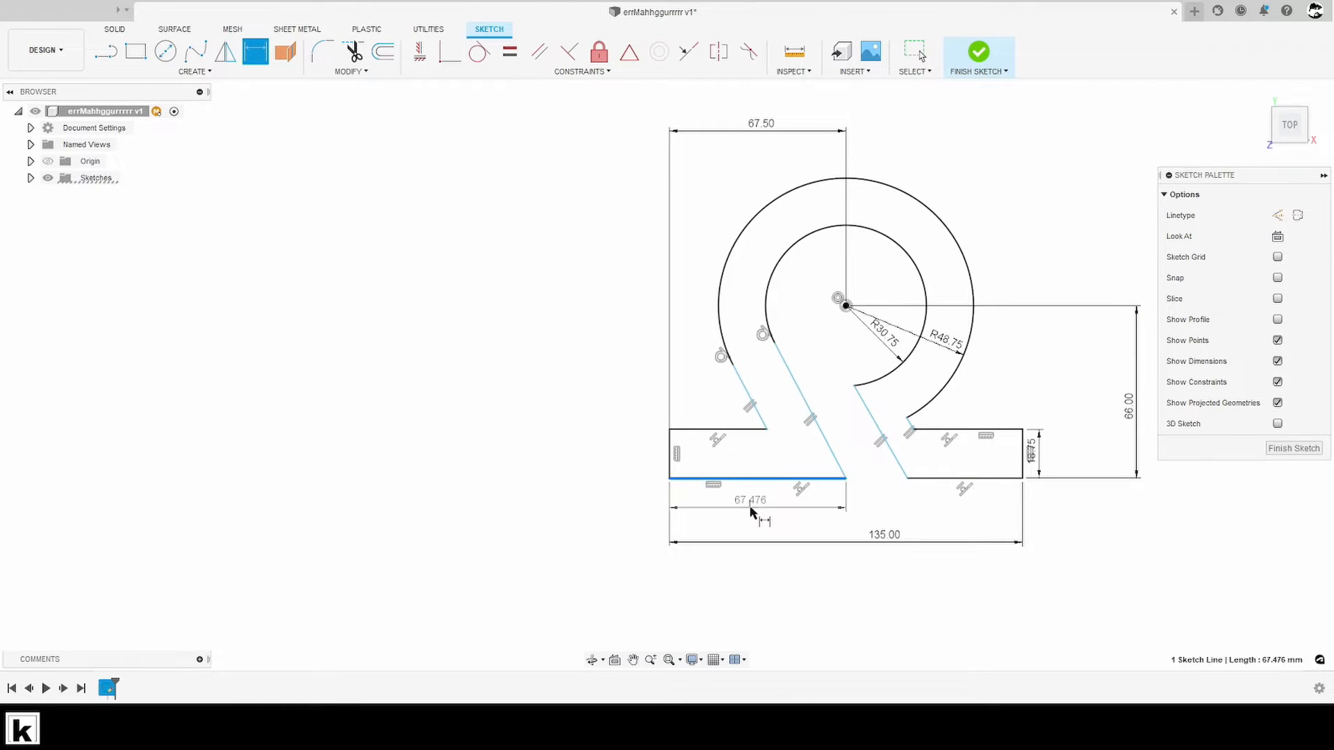
{"action": "left_click", "coordinate": [752, 513]}
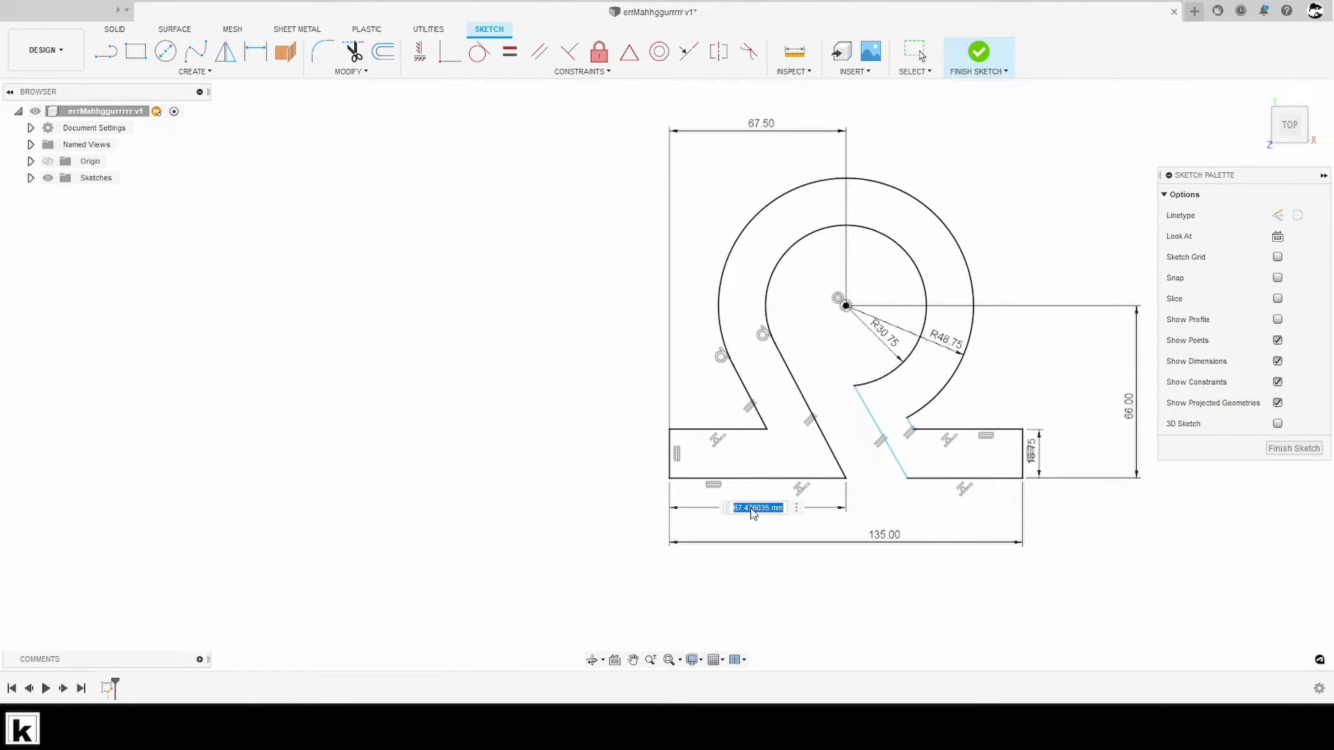
{"action": "type", "text": "71.25"}
{"action": "key", "text": "Return"}
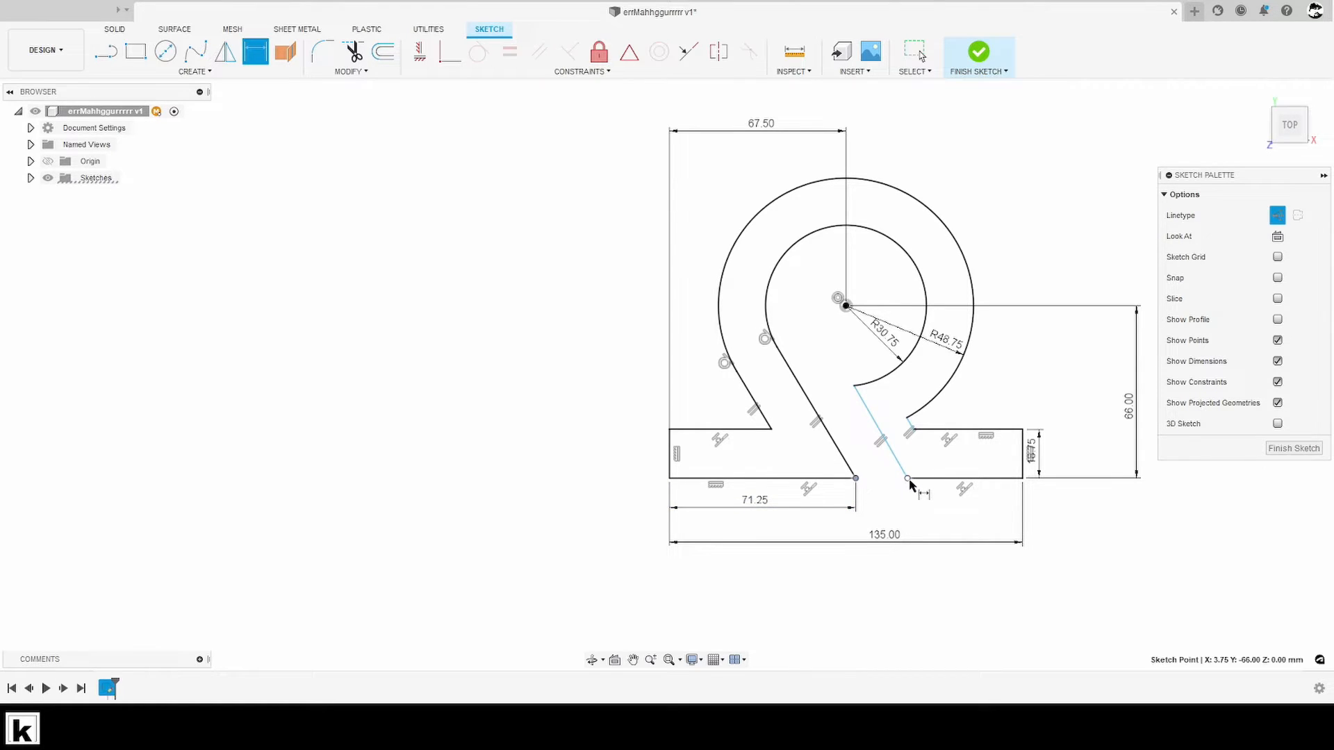
- Dimension the horizontal gap between the inner lower corners of the two feet as 36 mm
{"action": "left_click", "coordinate": [908, 480]}
{"action": "left_click", "coordinate": [891, 526]}
{"action": "type", "text": "3"}
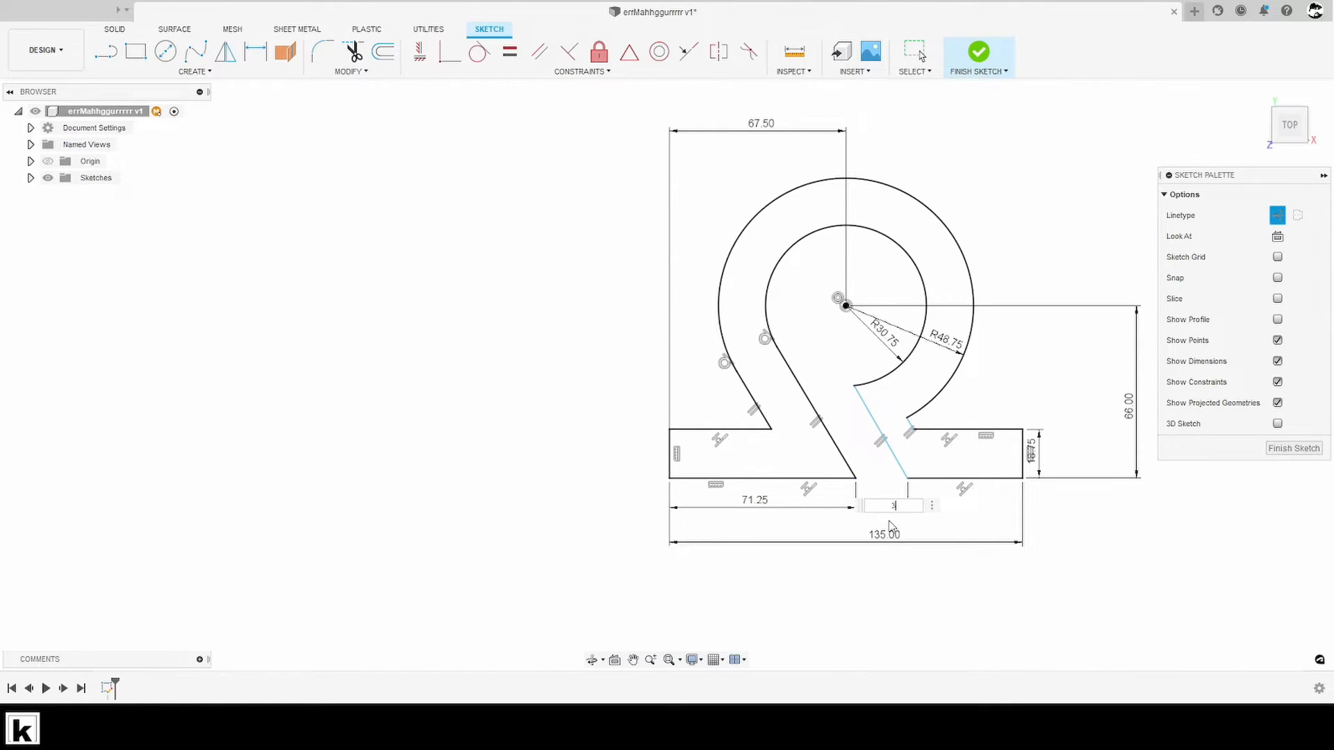
{"action": "type", "text": "6"}
{"action": "key", "text": "Return"}
- Dimension the distance between the two parallel slanted lines of the right leg as 16.5 mm
{"action": "scroll", "coordinate": [931, 441], "scroll_direction": "up", "scroll_amount": 3}
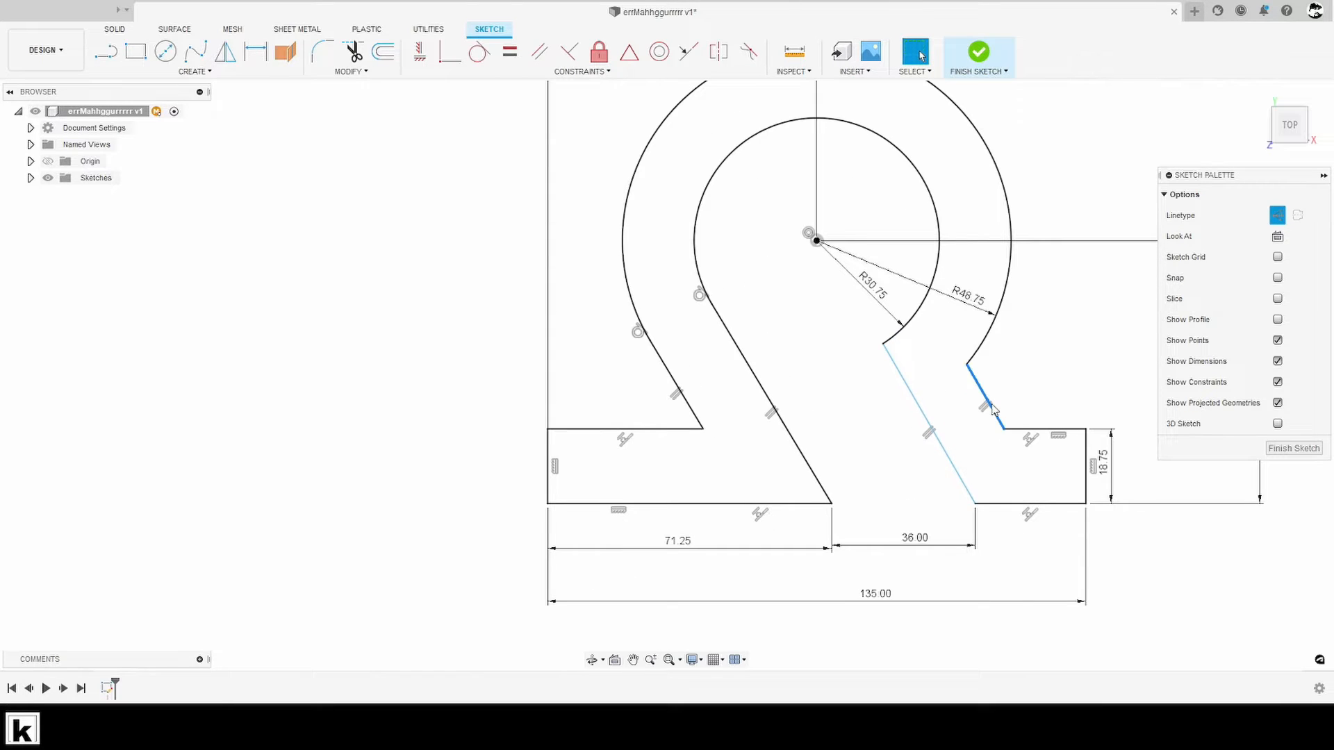
{"action": "middle_click_drag", "start_coordinate": [1014, 420], "coordinate": [946, 428]}
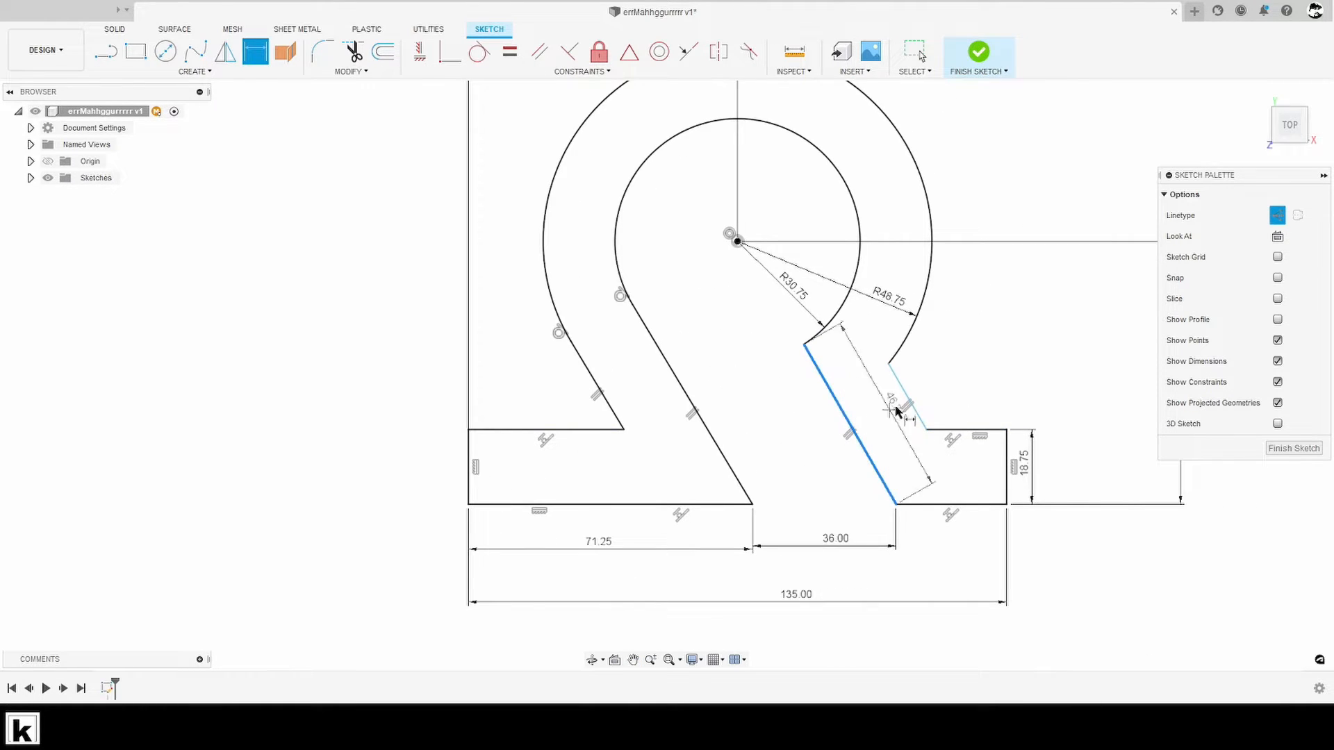
{"action": "left_click", "coordinate": [848, 417]}
{"action": "left_click", "coordinate": [908, 403]}
{"action": "left_click", "coordinate": [884, 408]}
{"action": "type", "text": "16"}
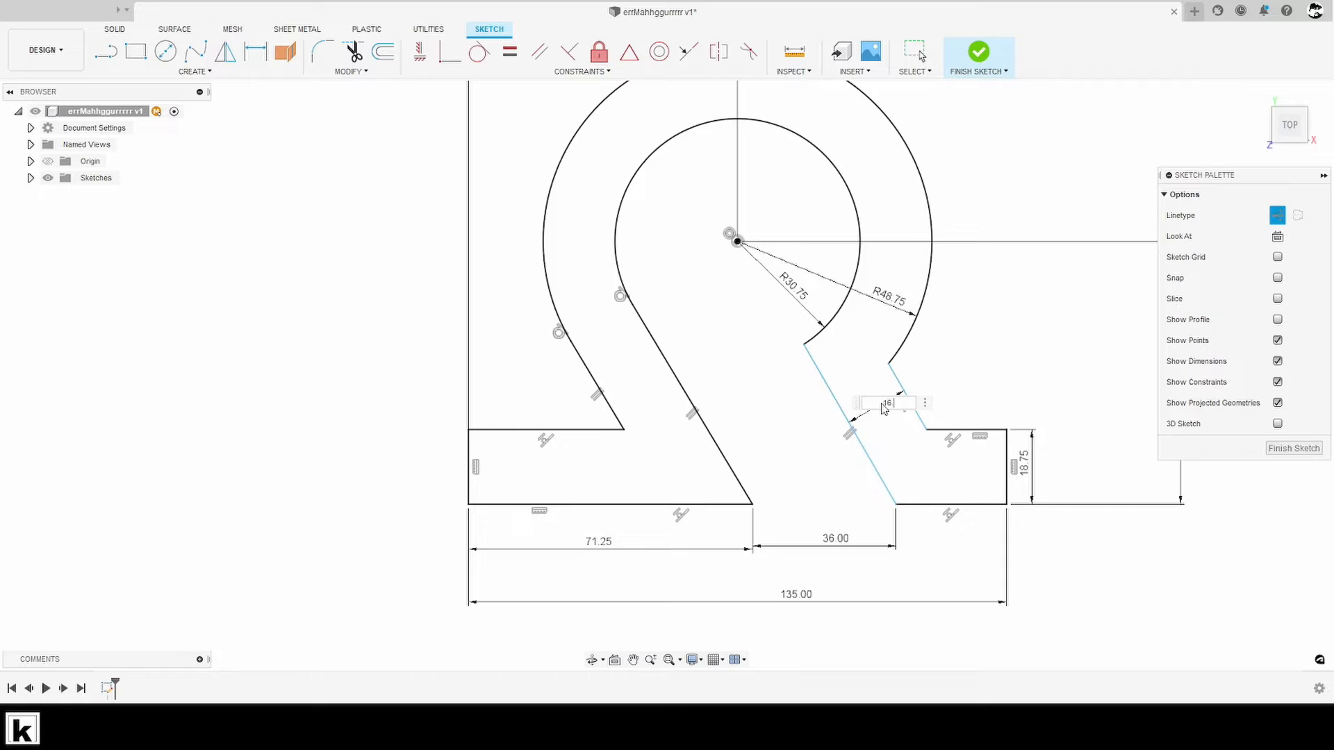
{"action": "type", "text": ".5"}
{"action": "key", "text": "Return"}
{"action": "key", "text": "Escape"}
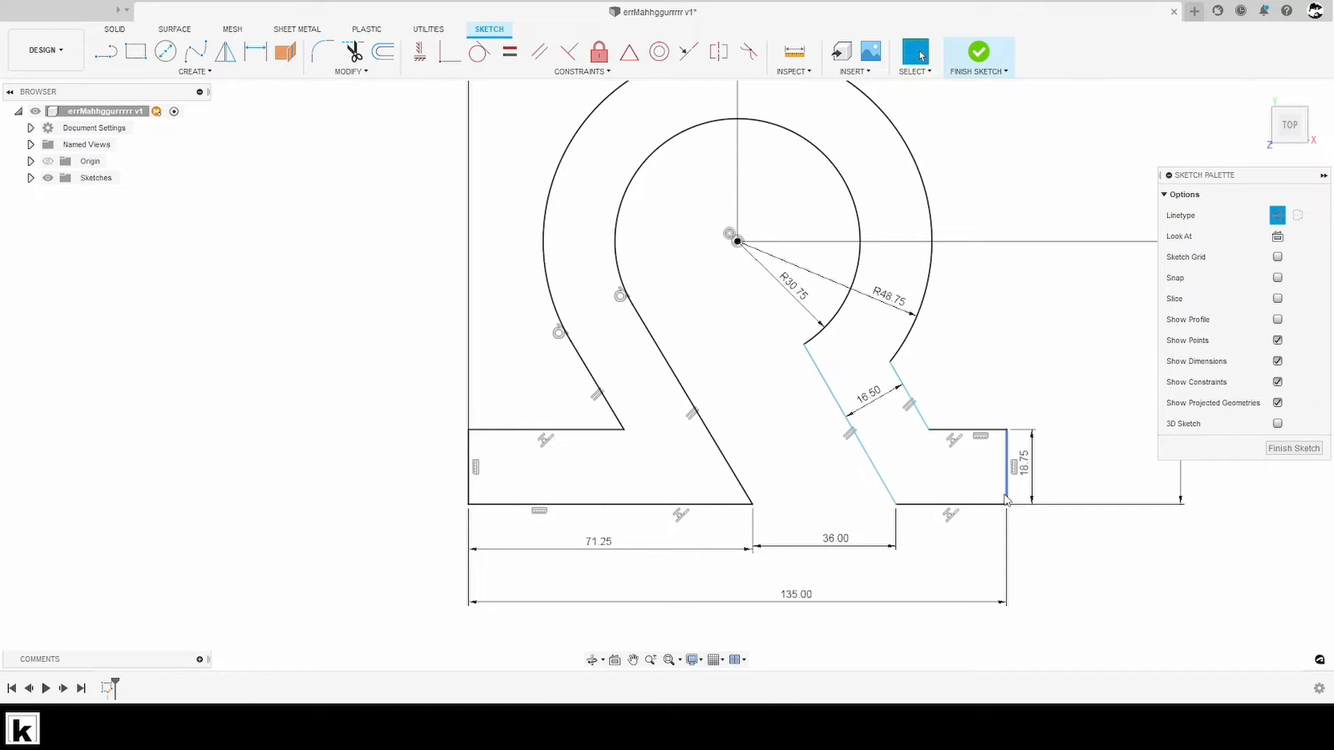
- Delete the parallel constraint between the two slanted lines of the right leg
{"action": "scroll", "coordinate": [915, 410], "scroll_direction": "up", "scroll_amount": 2}
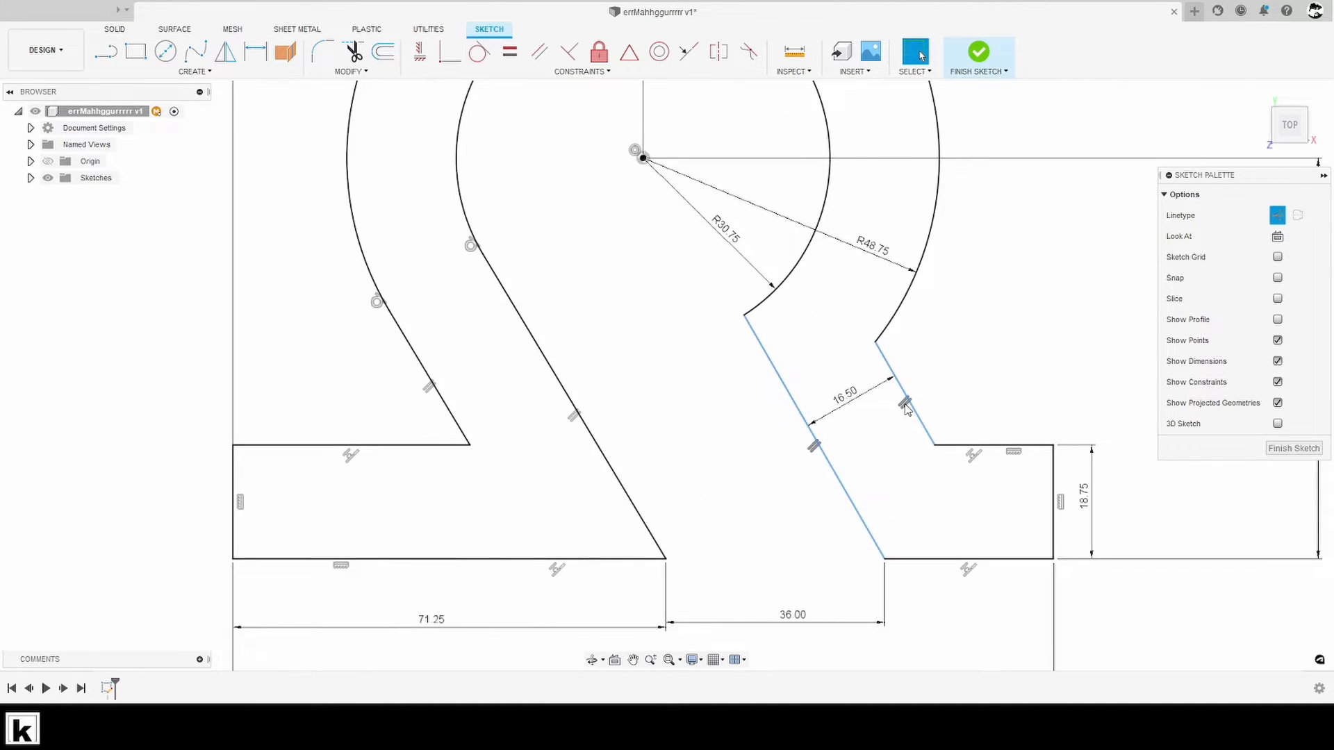
{"action": "left_click", "coordinate": [860, 406]}
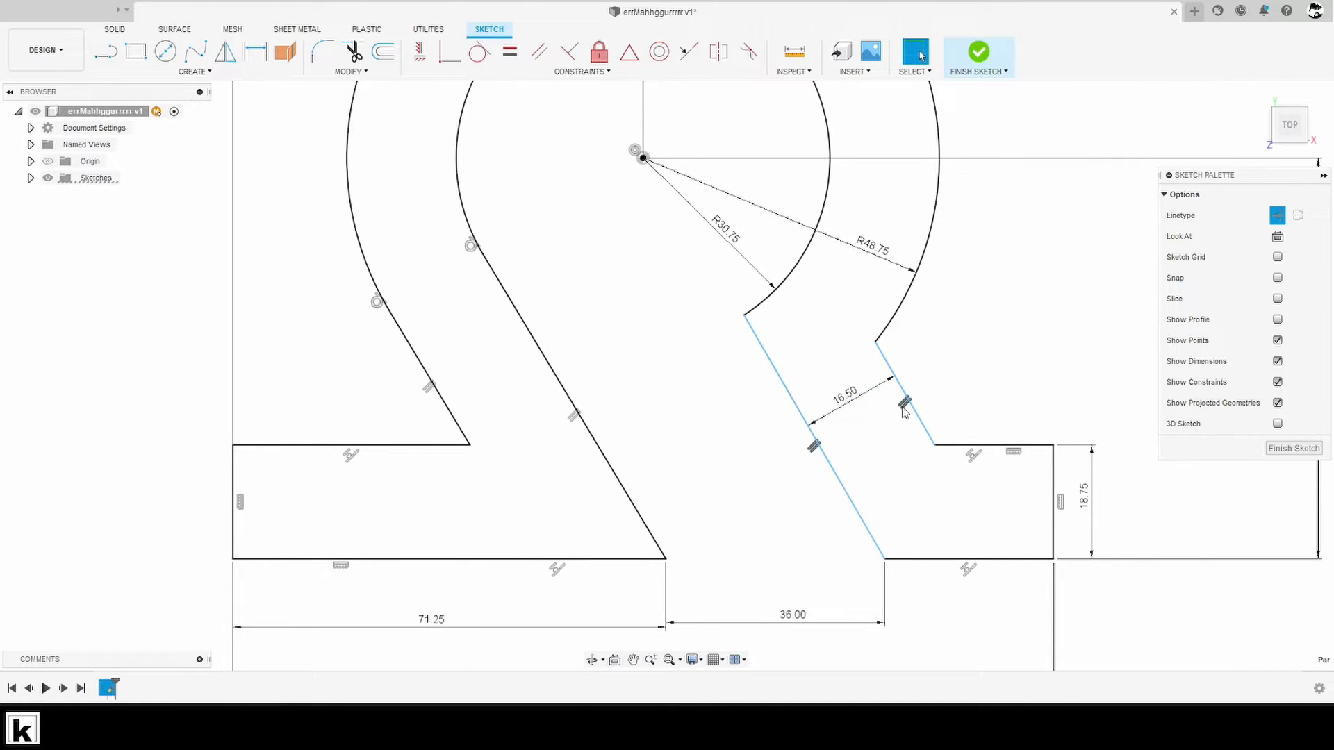
{"action": "key", "text": "Delete"}
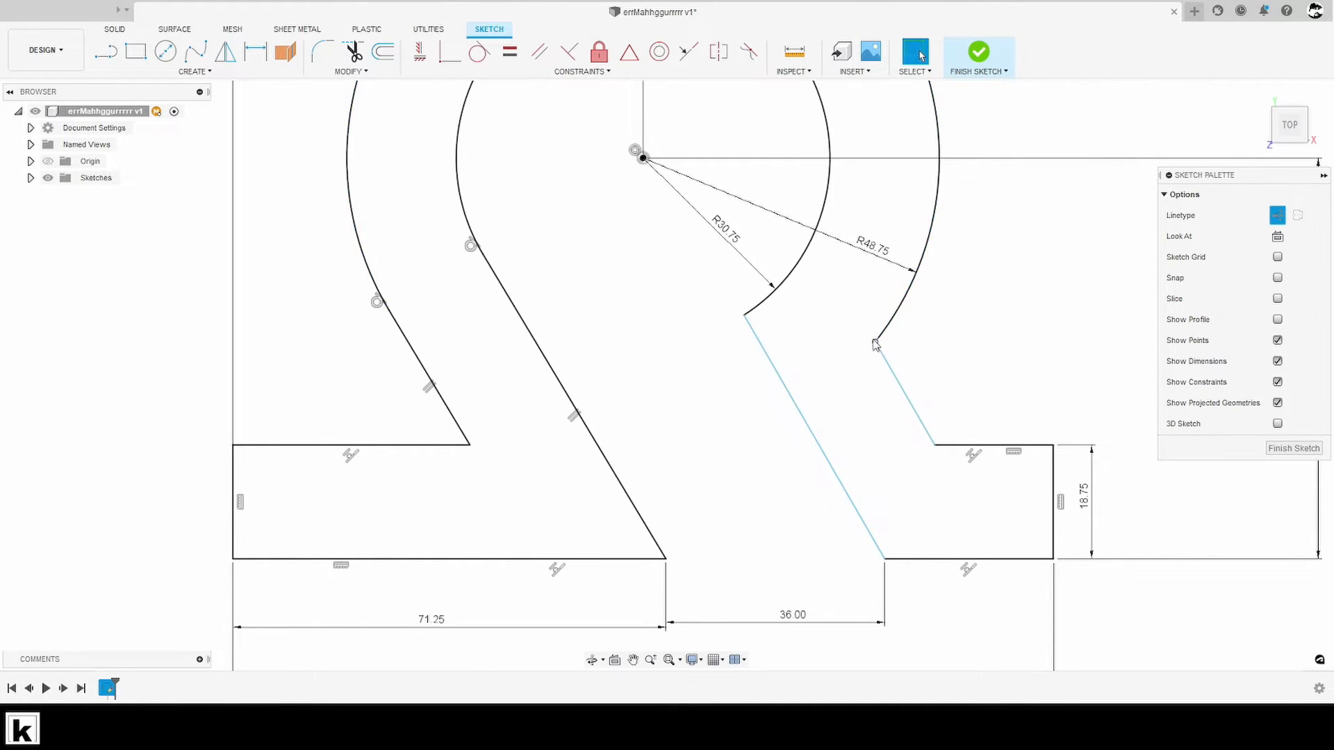
- Try to skew the right leg's outer slanted line and dimension it against the inner one, and undo the changes
{"action": "left_click_drag", "start_coordinate": [874, 341], "coordinate": [862, 358]}
{"action": "key", "text": "d"}
{"action": "left_click", "coordinate": [824, 445]}
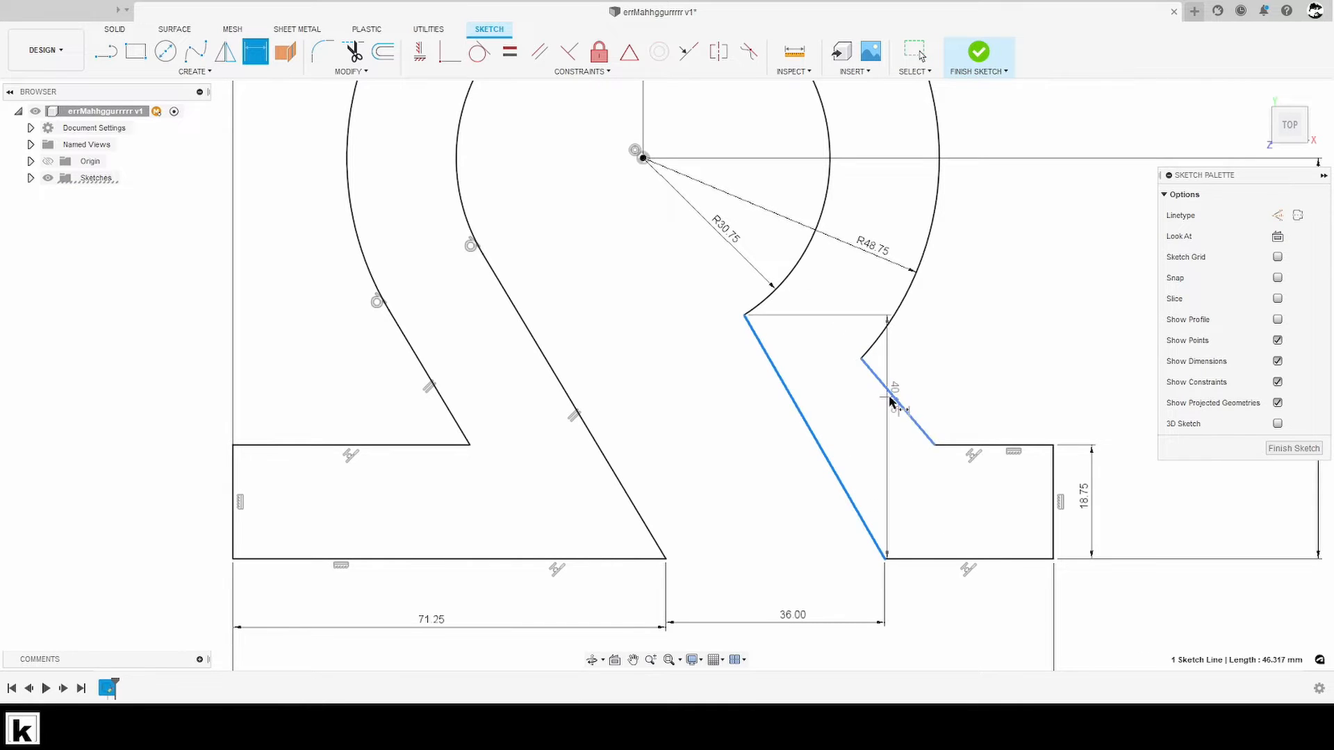
{"action": "left_click", "coordinate": [890, 400]}
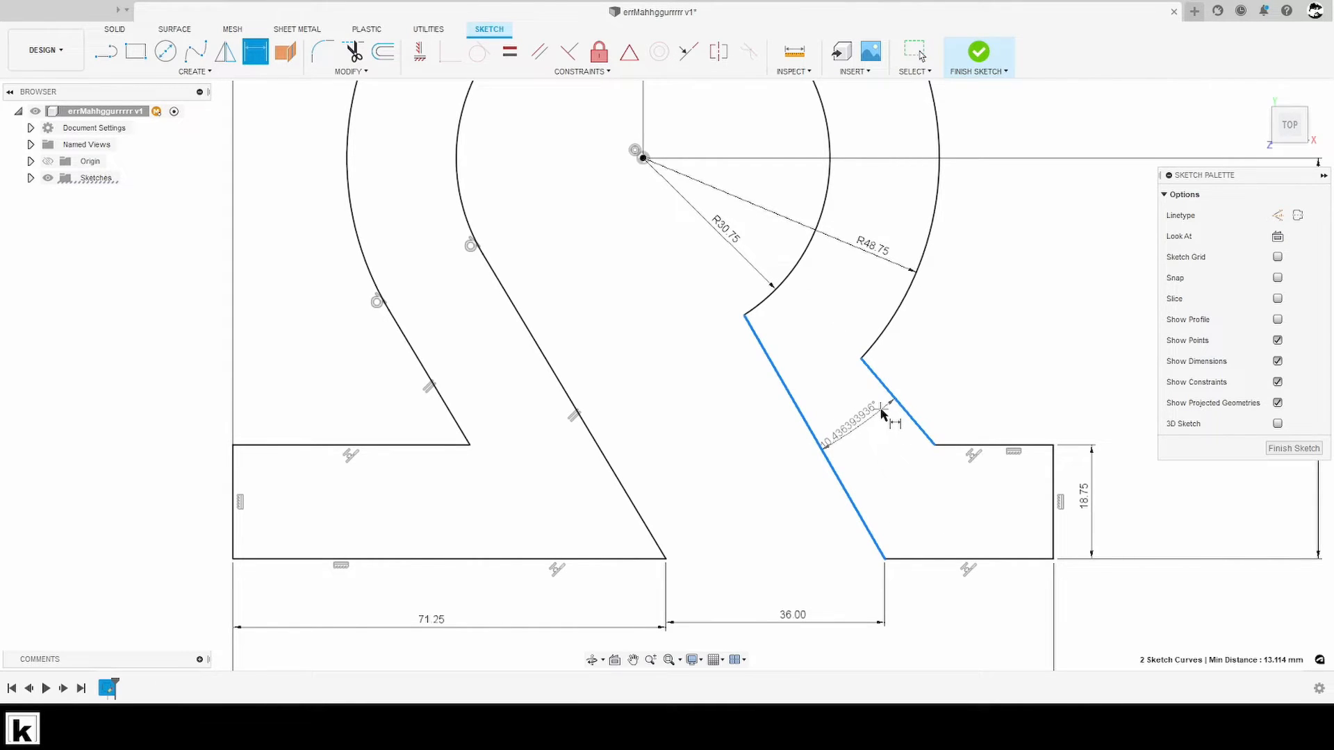
{"action": "key", "text": "Escape"}
{"action": "key", "text": "ctrl+z"}
{"action": "key", "text": "ctrl+z"}
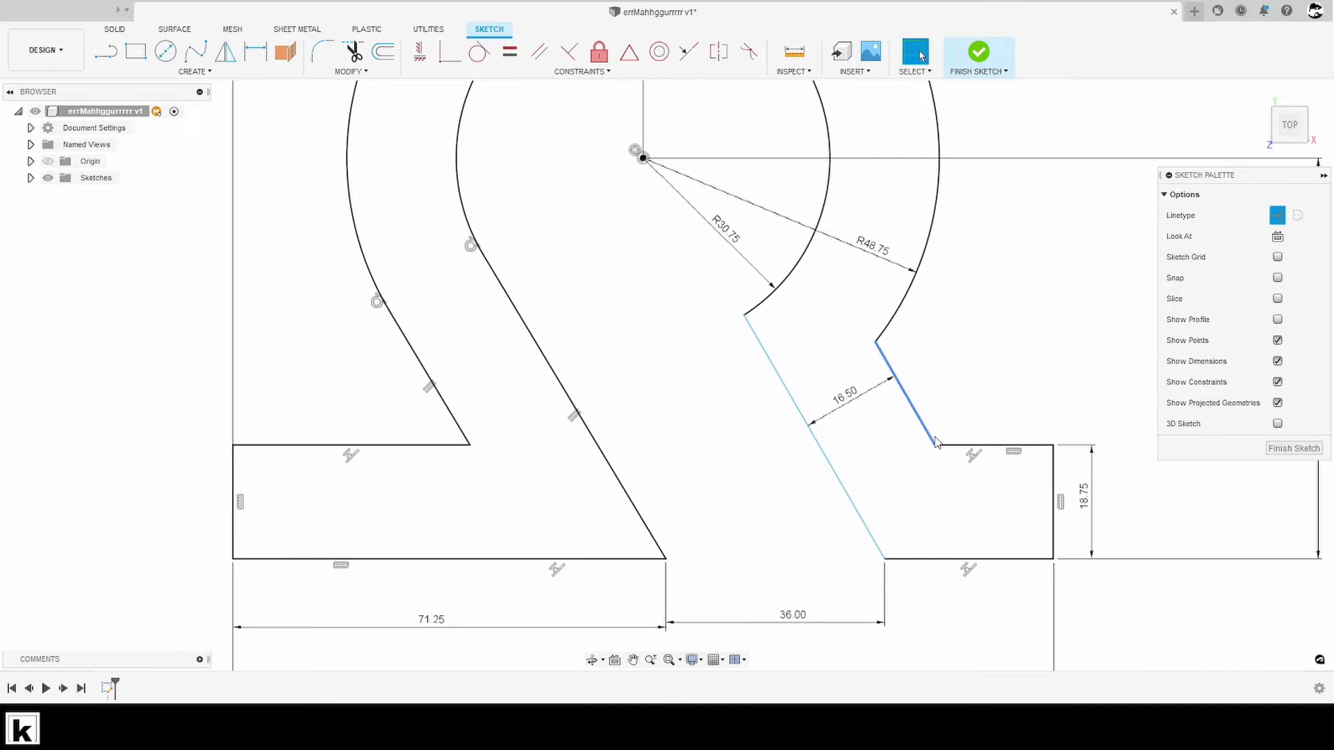
- Drag the right leg's slanted lines to test how they can still move
{"action": "left_click_drag", "start_coordinate": [917, 421], "coordinate": [905, 422]}
{"action": "left_click", "coordinate": [841, 421]}
{"action": "left_click_drag", "start_coordinate": [667, 382], "coordinate": [745, 376]}
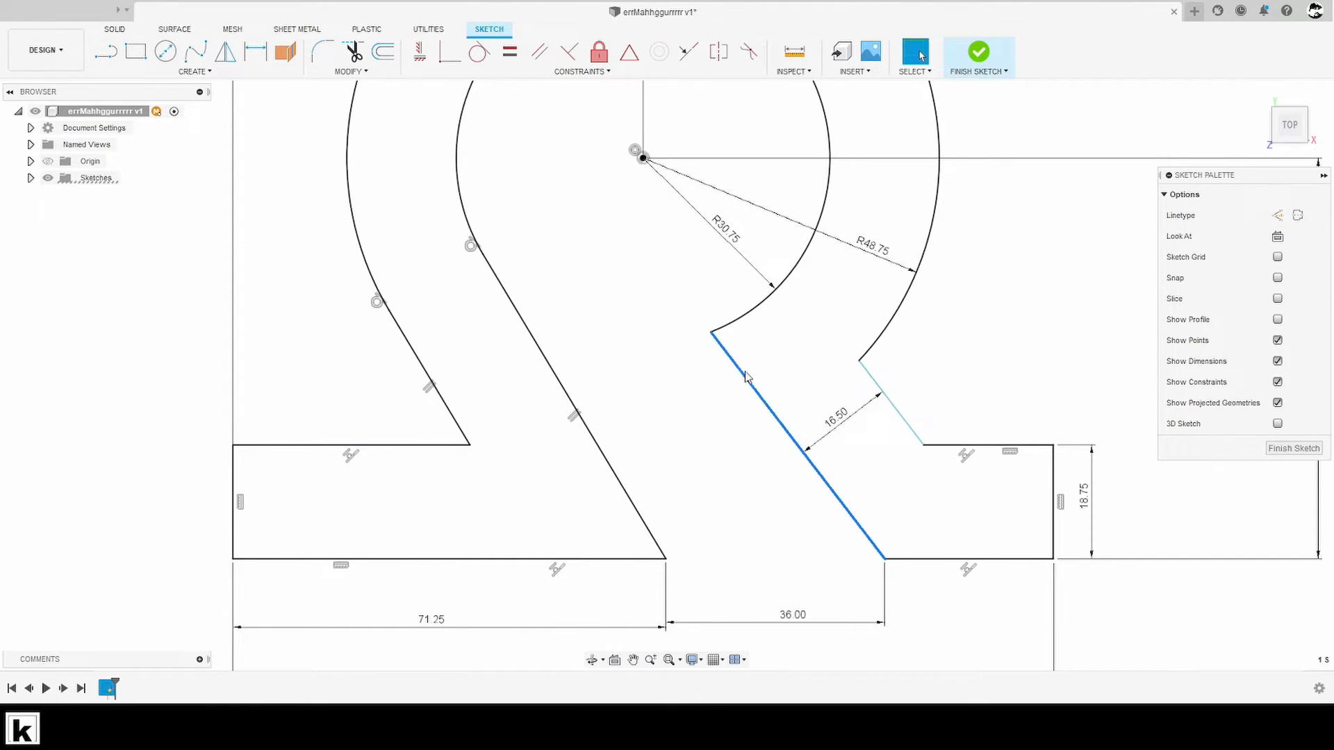
- Make the right leg's inner slanted line parallel to the left leg's inner slanted line
{"action": "left_click", "coordinate": [539, 51]}
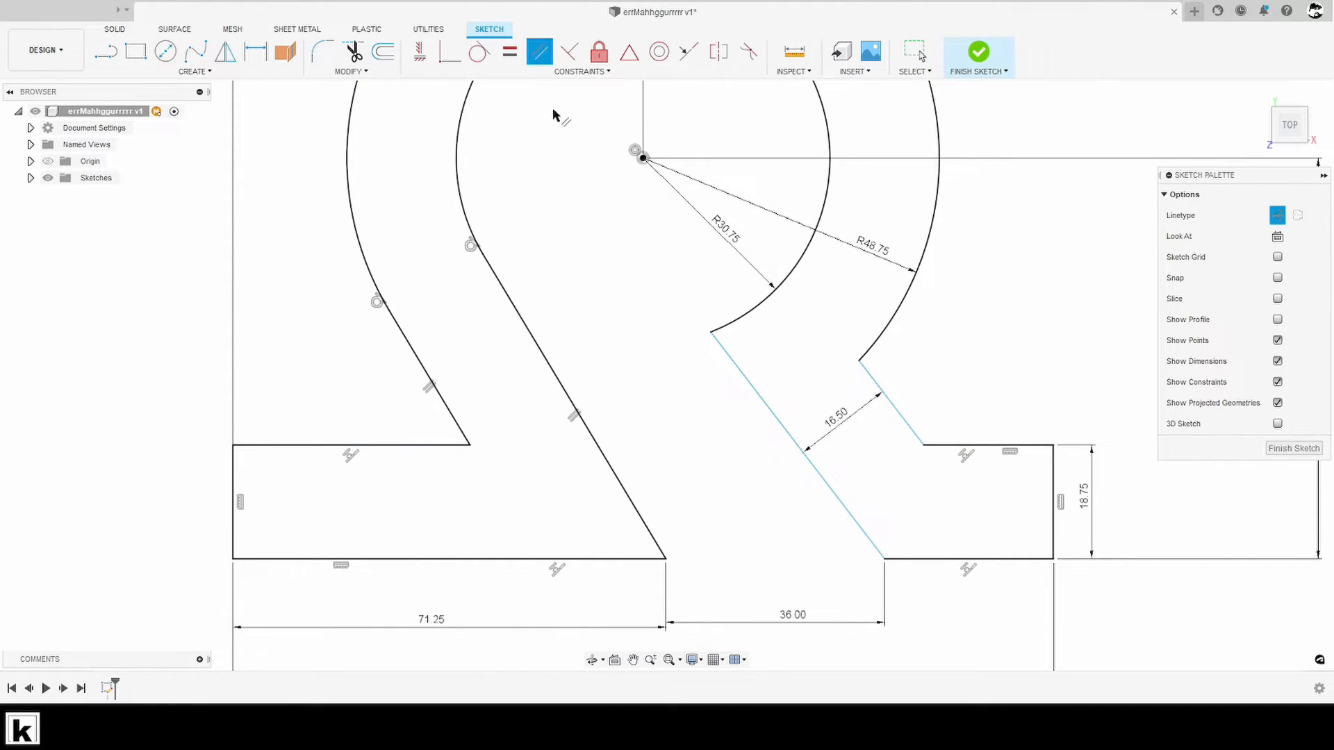
{"action": "left_click", "coordinate": [582, 429]}
{"action": "left_click", "coordinate": [767, 407]}
{"action": "scroll", "coordinate": [716, 436], "scroll_direction": "down", "scroll_amount": 3}
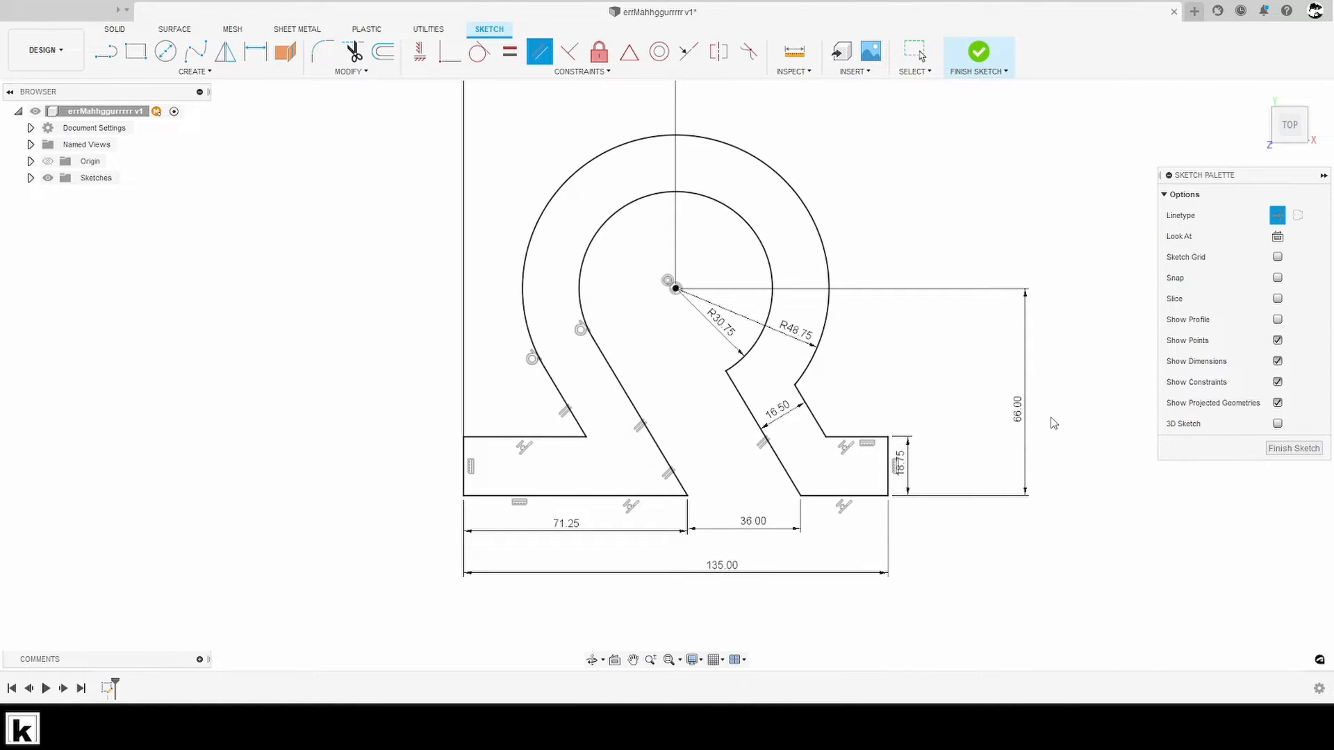
{"action": "scroll", "coordinate": [999, 513], "scroll_direction": "left", "scroll_amount": 3}
{"action": "scroll", "coordinate": [998, 512], "scroll_direction": "down", "scroll_amount": 2}
{"action": "key", "text": "Escape"}
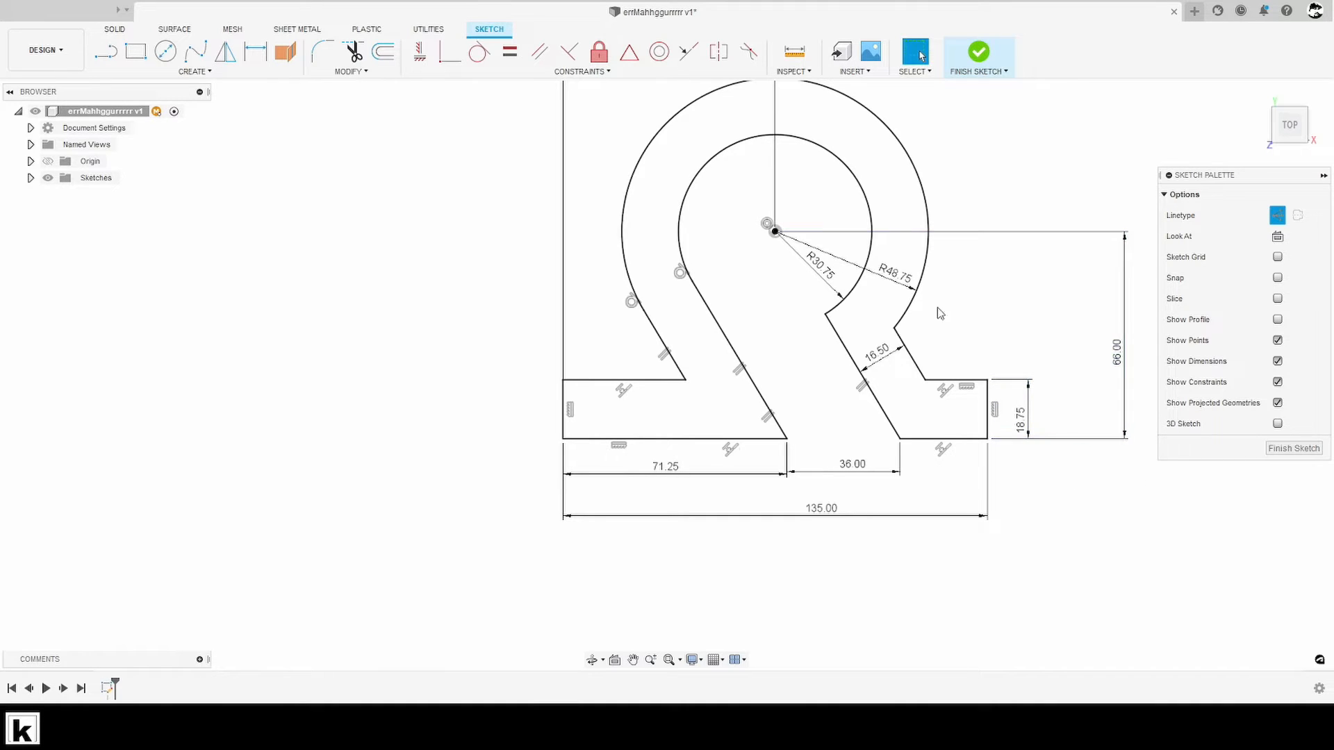
- Move the 67.5 mm dimension above the profile closer to the outer arc
{"action": "mouse_move", "coordinate": [936, 307]}
{"action": "middle_mouse_down"}
{"action": "mouse_move", "coordinate": [498, 385]}
{"action": "mouse_move", "coordinate": [576, 378]}
{"action": "middle_mouse_up"}
{"action": "scroll", "coordinate": [577, 378], "scroll_direction": "down", "scroll_amount": 3}
{"action": "scroll", "coordinate": [618, 386], "scroll_direction": "up", "scroll_amount": 2}
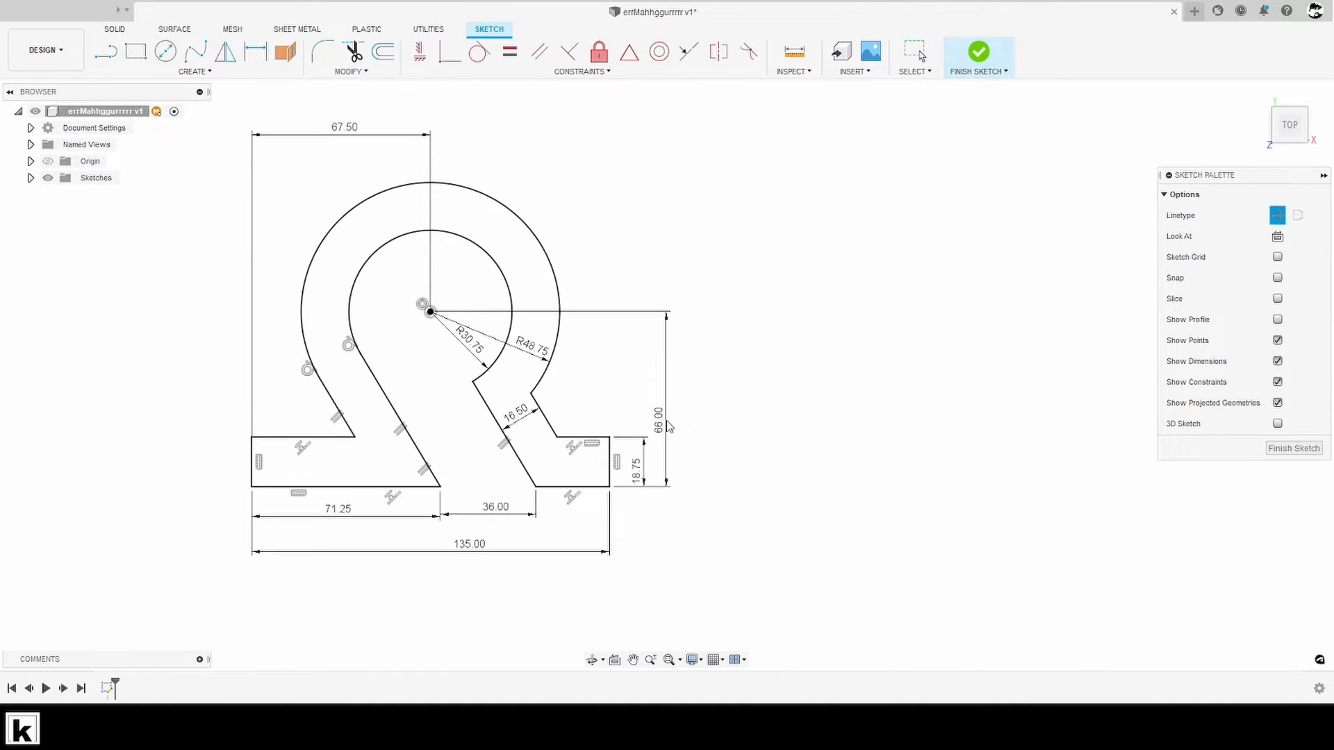
{"action": "left_click_drag", "start_coordinate": [336, 171], "coordinate": [341, 155]}
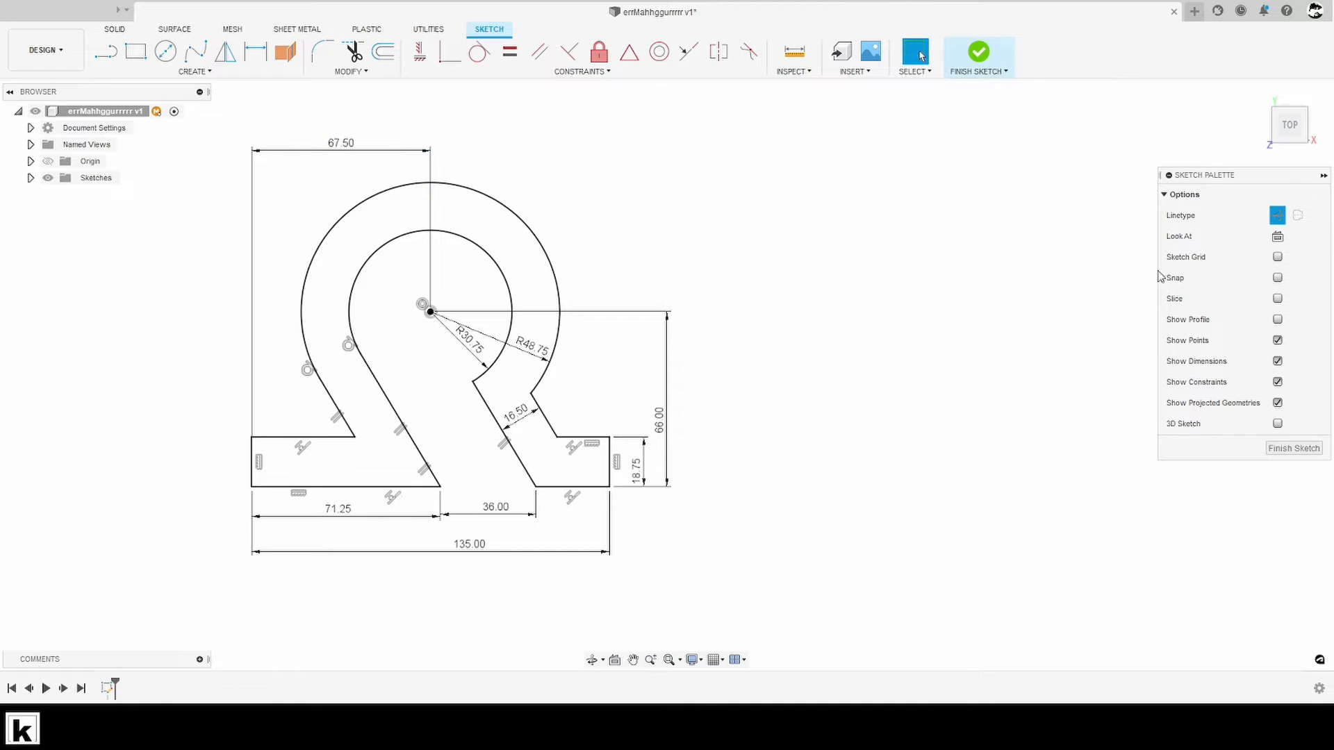
- Consult the reference drawing and fillet the right leg's upper inner corner and the left foot's outer upper corner with a 9 mm radius
{"action": "left_click", "coordinate": [1068, 726]}
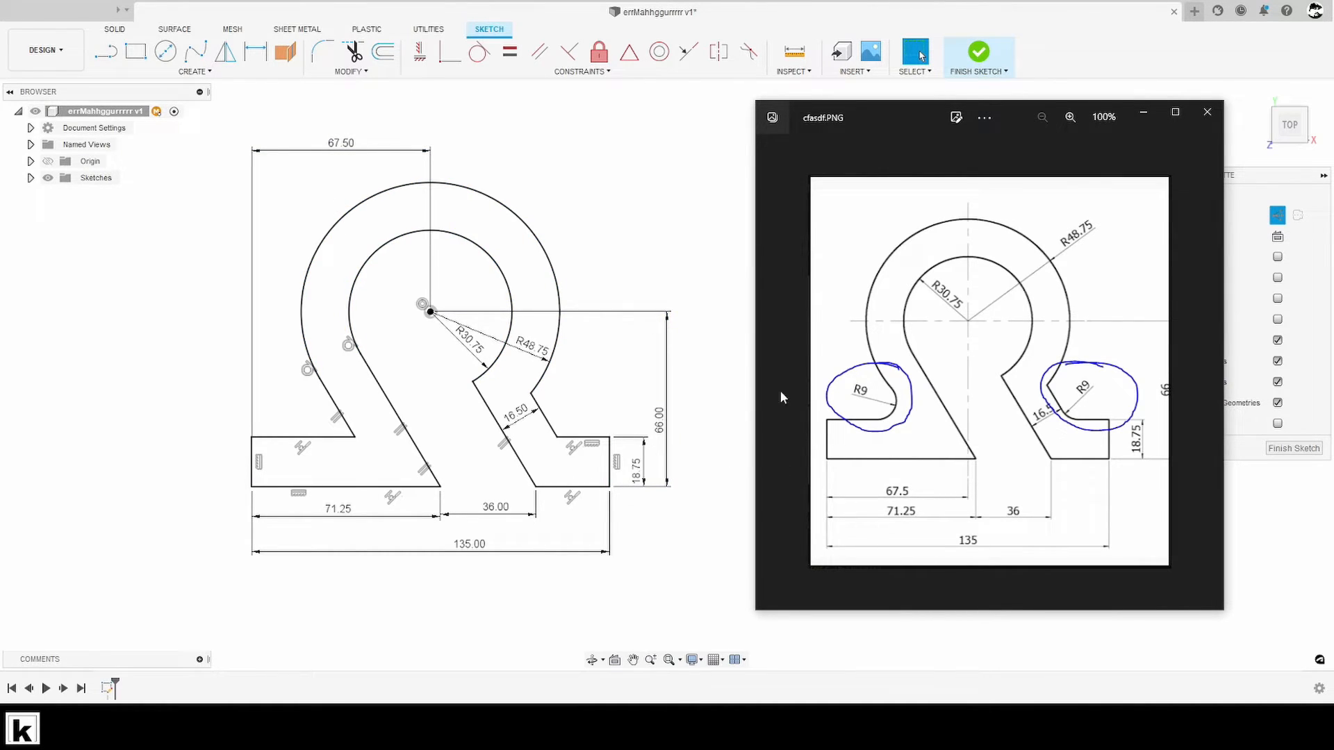
{"action": "left_click", "coordinate": [472, 381]}
{"action": "key", "text": "f"}
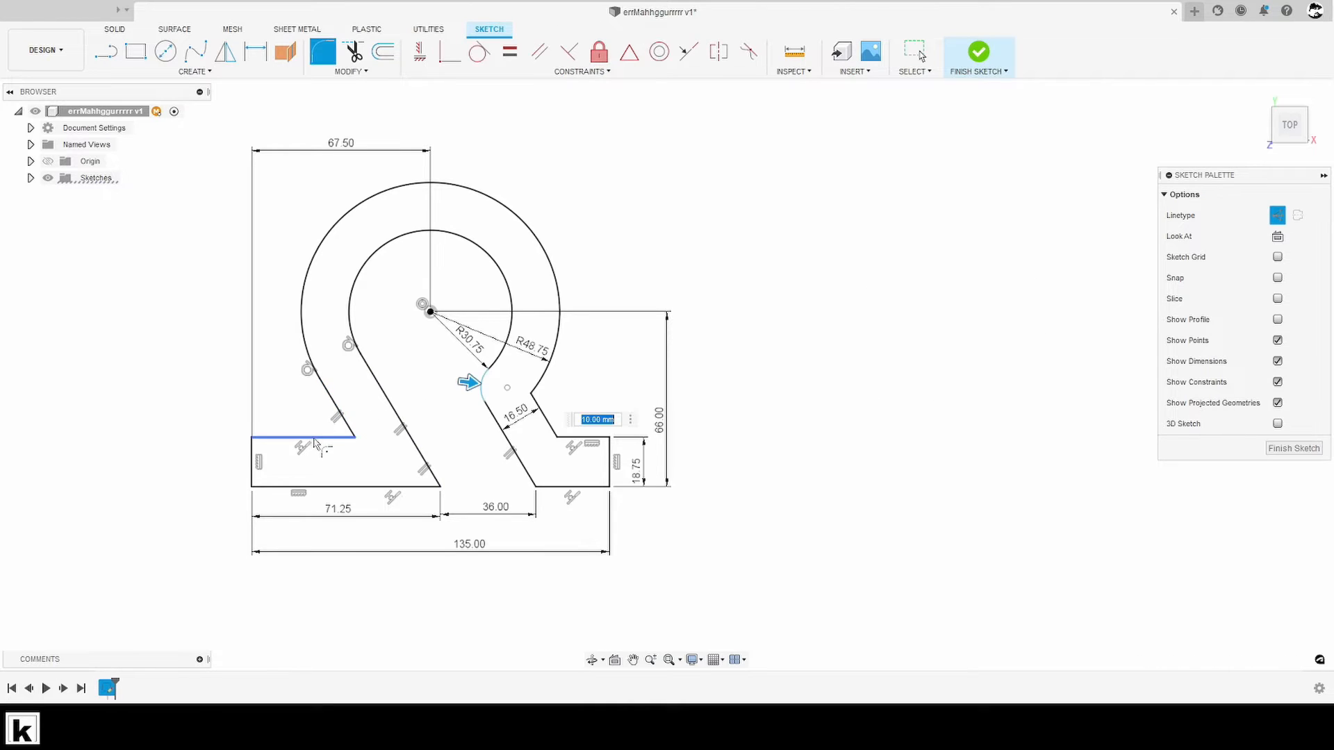
{"action": "left_click", "coordinate": [313, 438]}
{"action": "left_click", "coordinate": [337, 408]}
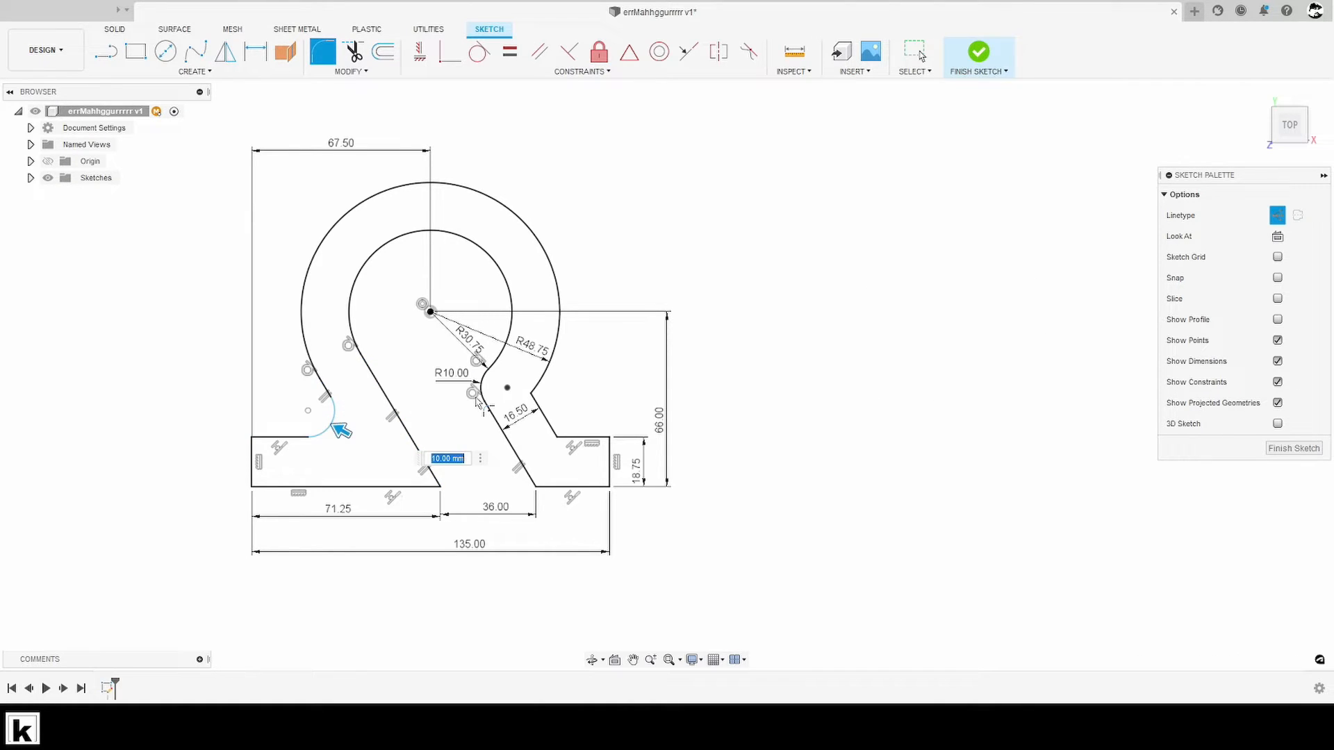
{"action": "type", "text": "9"}
{"action": "key", "text": "Return"}
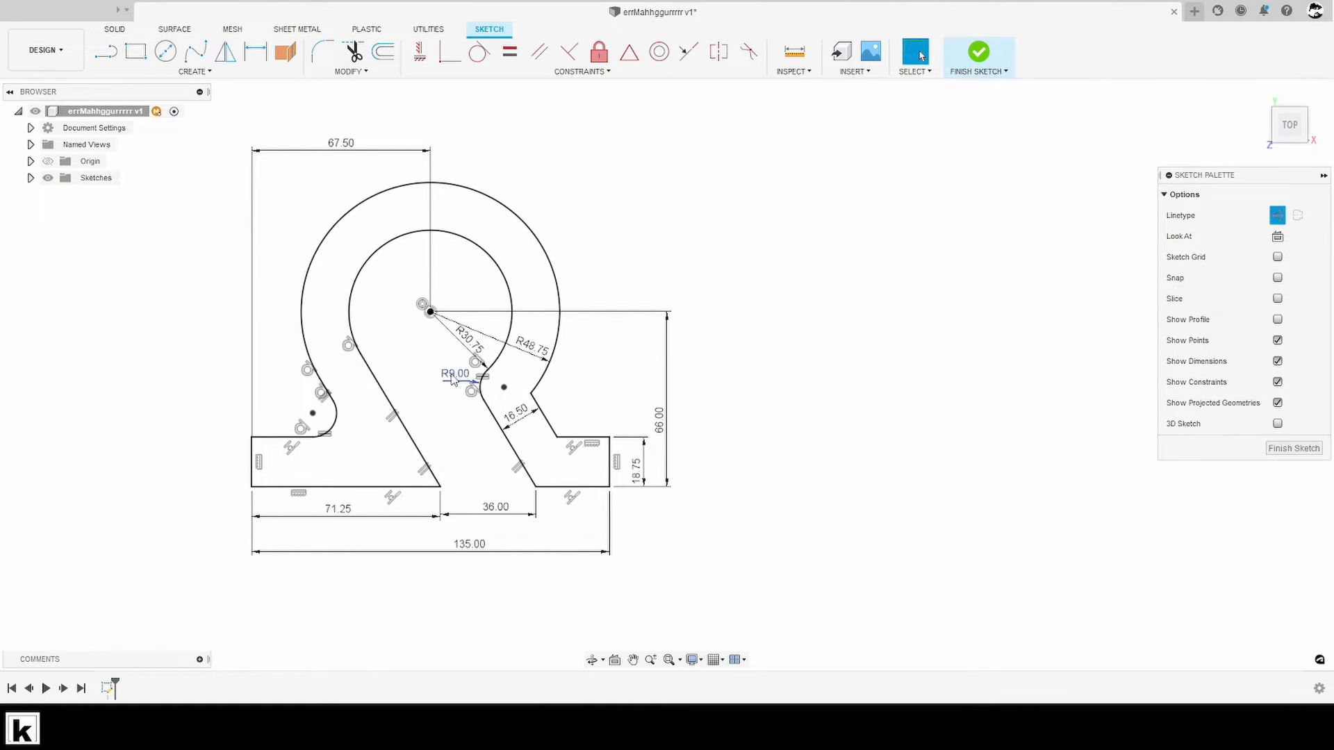
- Reposition the fillet radius dimension, and undo that move together with both fillets
{"action": "left_click_drag", "start_coordinate": [459, 378], "coordinate": [445, 416]}
{"action": "key", "text": "ctrl+z"}
{"action": "key", "text": "super"}
{"action": "type", "text": "m"}
{"action": "key", "text": "Escape"}
{"action": "key", "text": "ctrl+z"}
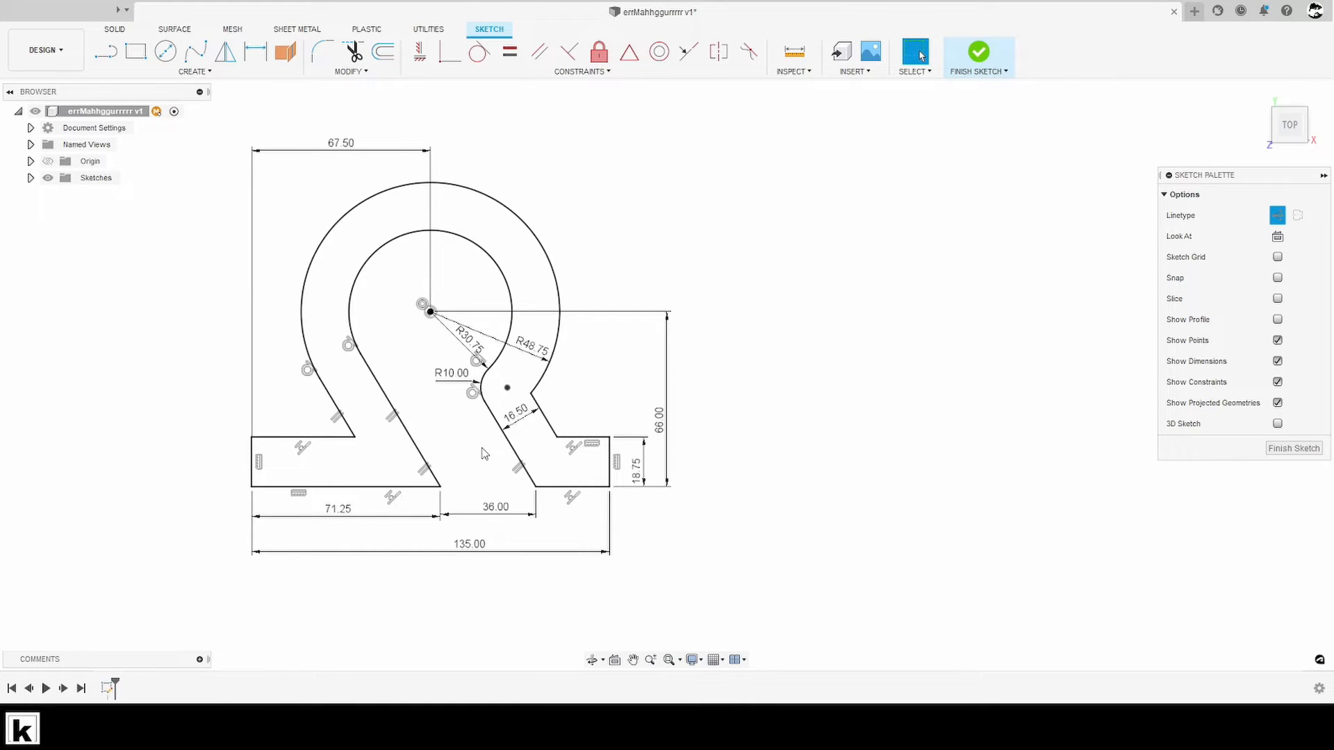
{"action": "key", "text": "ctrl+z"}
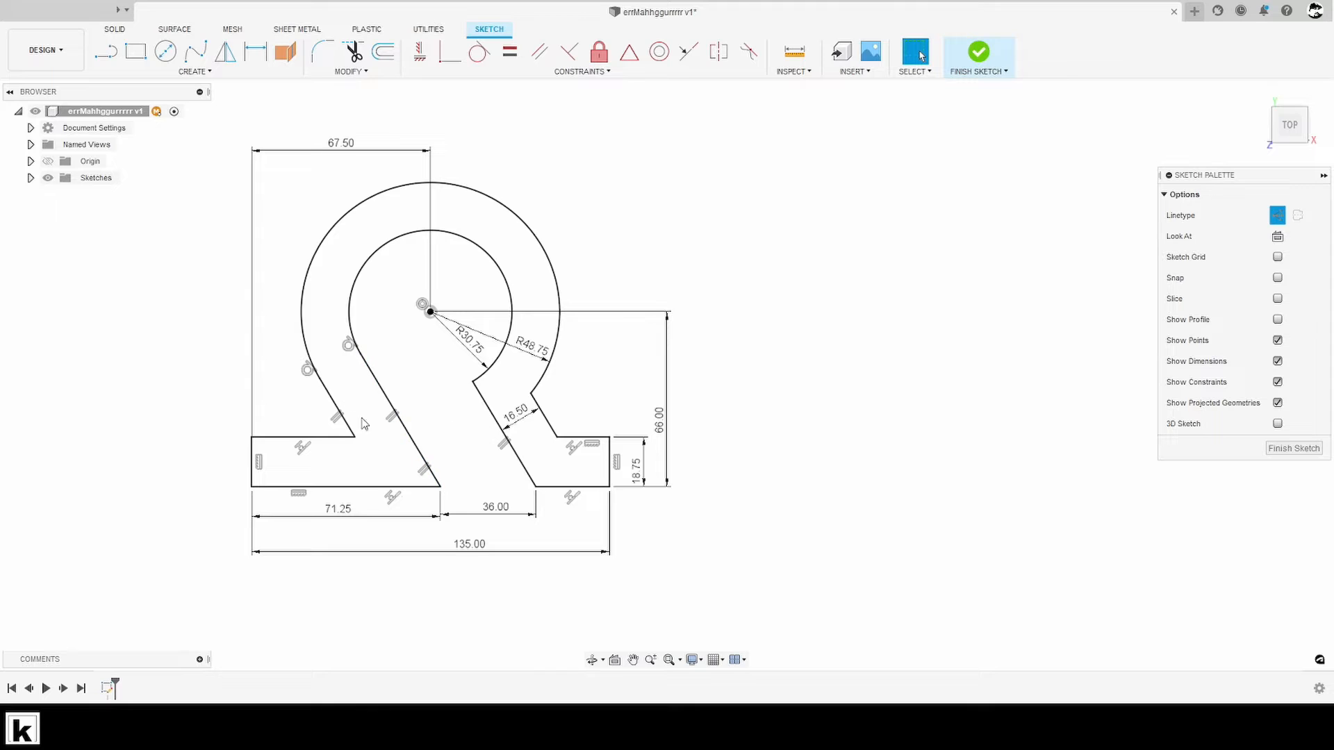
- Fillet the corner between the left foot's upper edge and the left leg's outer slanted line with a 9 mm radius
{"action": "key", "text": "Return"}
{"action": "left_click", "coordinate": [350, 437]}
{"action": "left_click", "coordinate": [335, 406]}
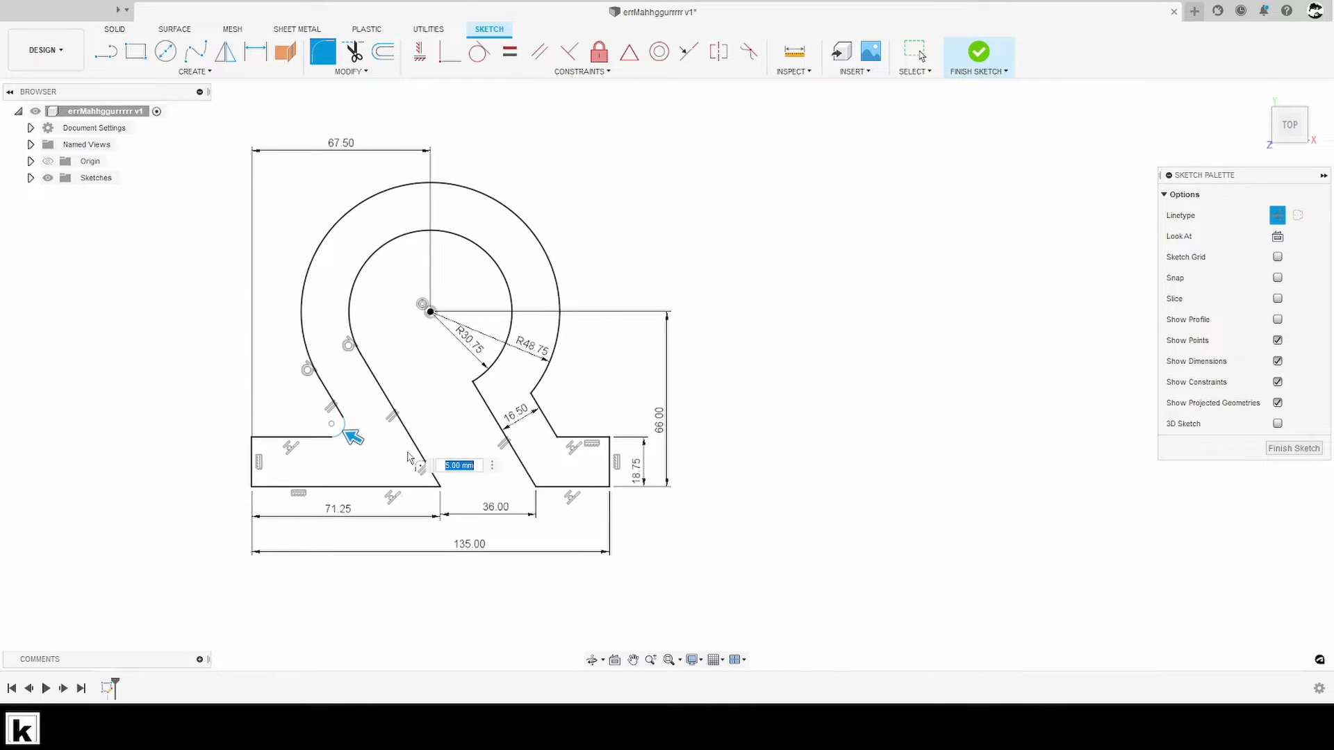
{"action": "type", "text": "9"}
{"action": "key", "text": "Return"}
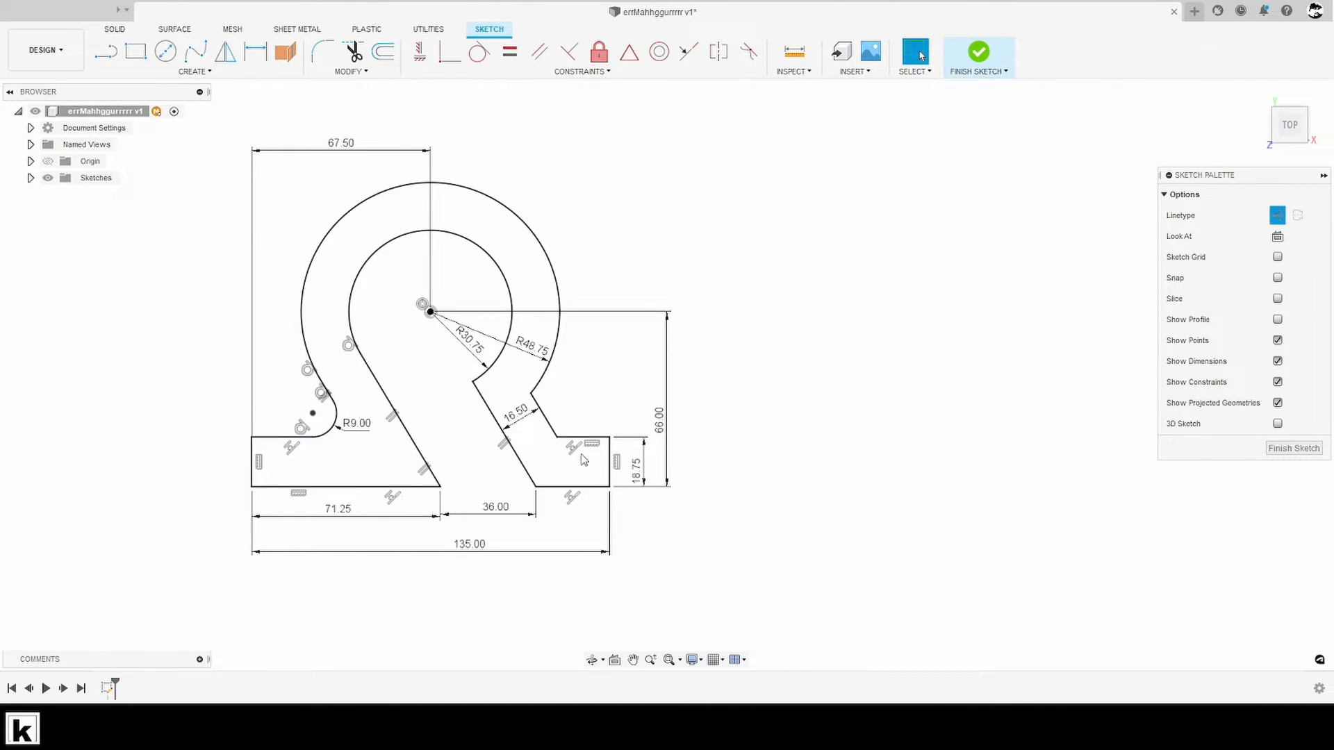
- Fillet the corner between the right foot's upper edge and the right leg's outer slanted line with a 9 mm radius
{"action": "scroll", "coordinate": [565, 437], "scroll_direction": "up", "scroll_amount": 3}
{"action": "key", "text": "Return"}
{"action": "left_click", "coordinate": [567, 438]}
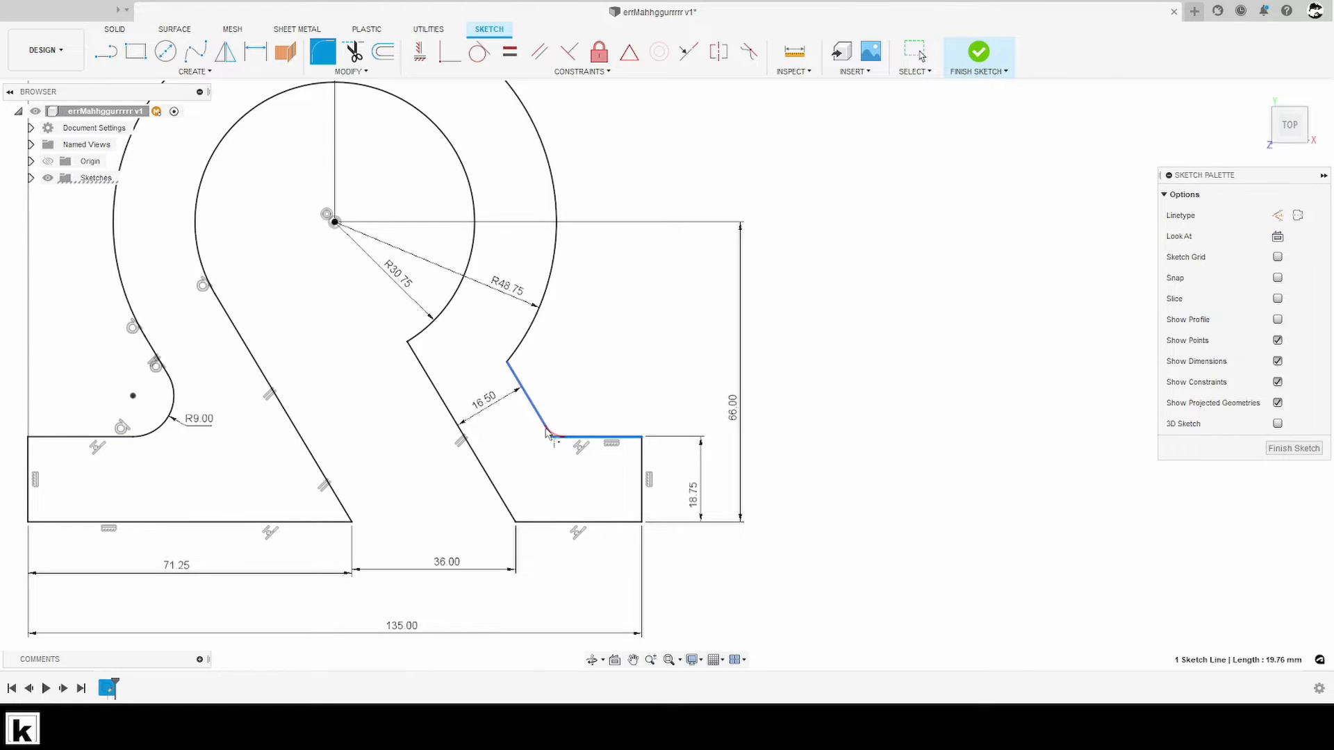
{"action": "left_click", "coordinate": [546, 424]}
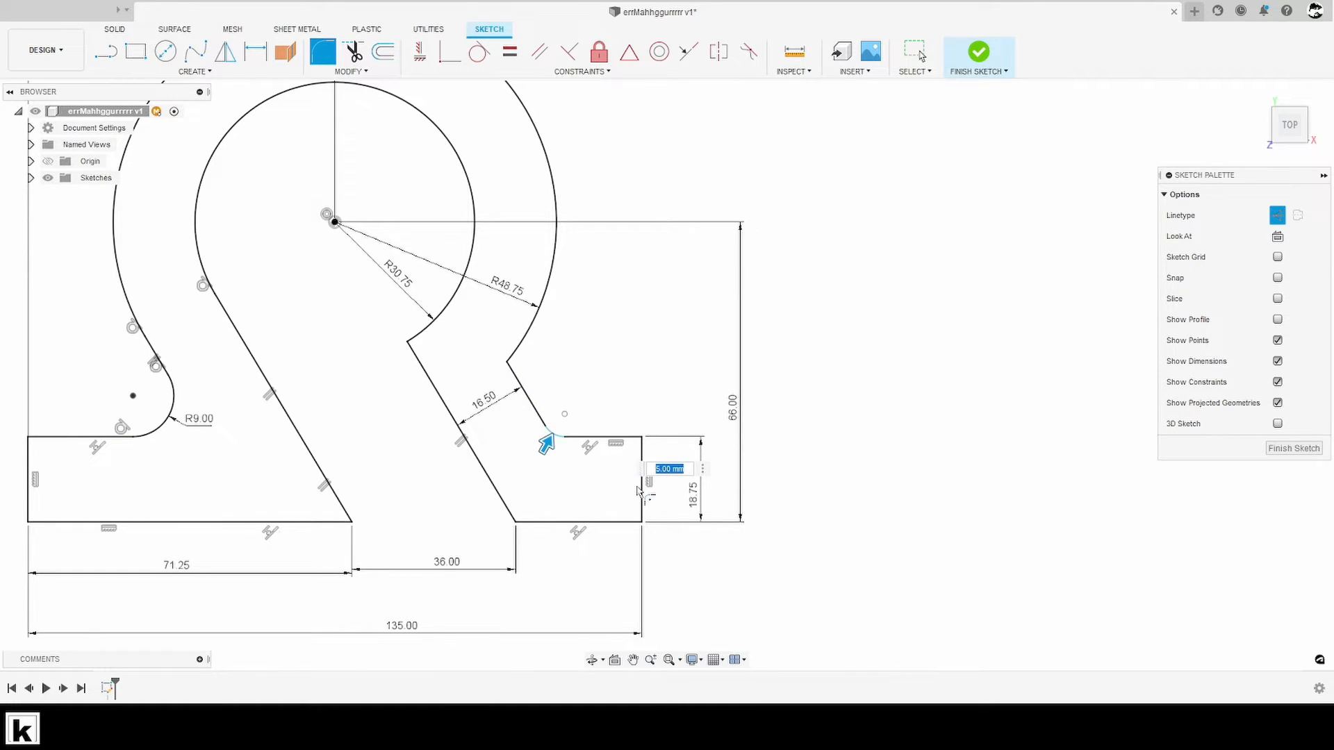
{"action": "type", "text": "9"}
{"action": "key", "text": "Return"}
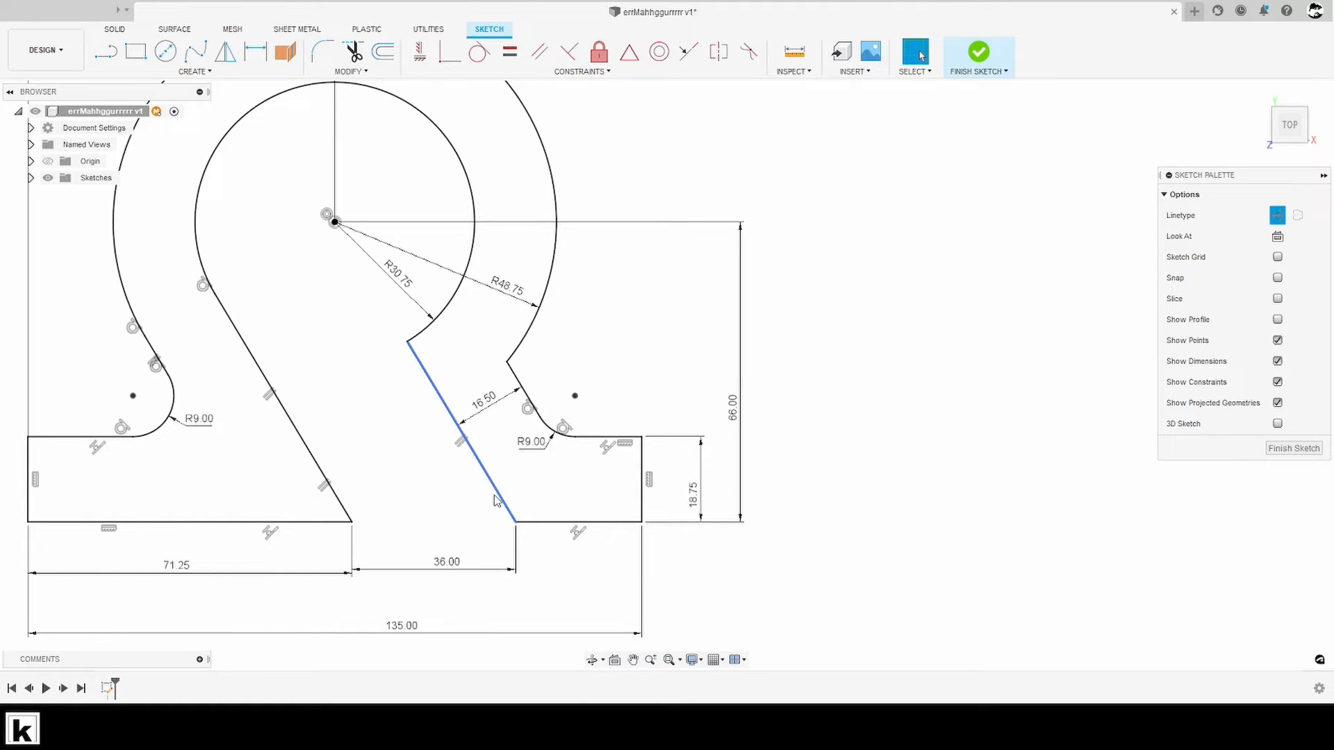
- Switch to the reference drawing in Photos and look through its crop, filter and adjustment editing tools
{"action": "scroll", "coordinate": [498, 495], "scroll_direction": "down", "scroll_amount": 4}
{"action": "mouse_move", "coordinate": [488, 496]}
{"action": "middle_mouse_down"}
{"action": "mouse_move", "coordinate": [602, 500]}
{"action": "mouse_move", "coordinate": [457, 514]}
{"action": "mouse_move", "coordinate": [452, 535]}
{"action": "middle_mouse_up"}
{"action": "key", "text": "alt+Tab"}
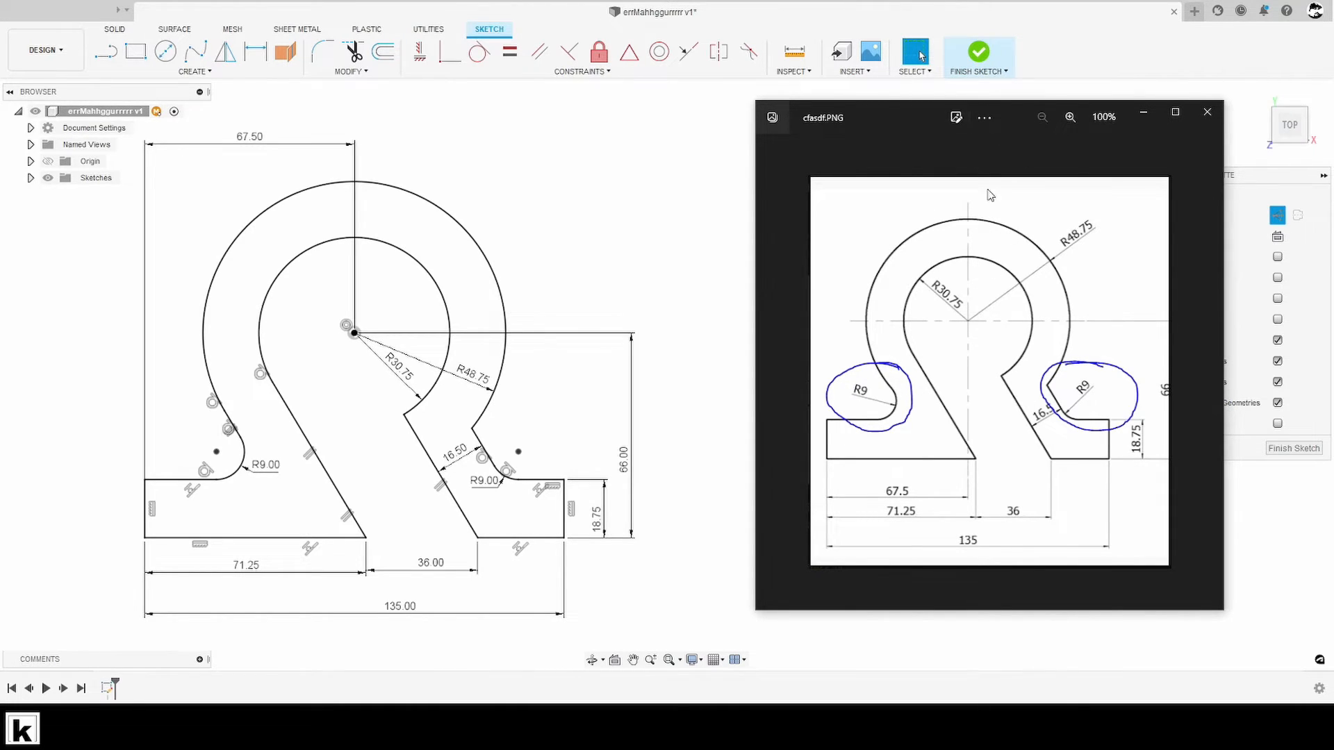
{"action": "left_click", "coordinate": [956, 117]}
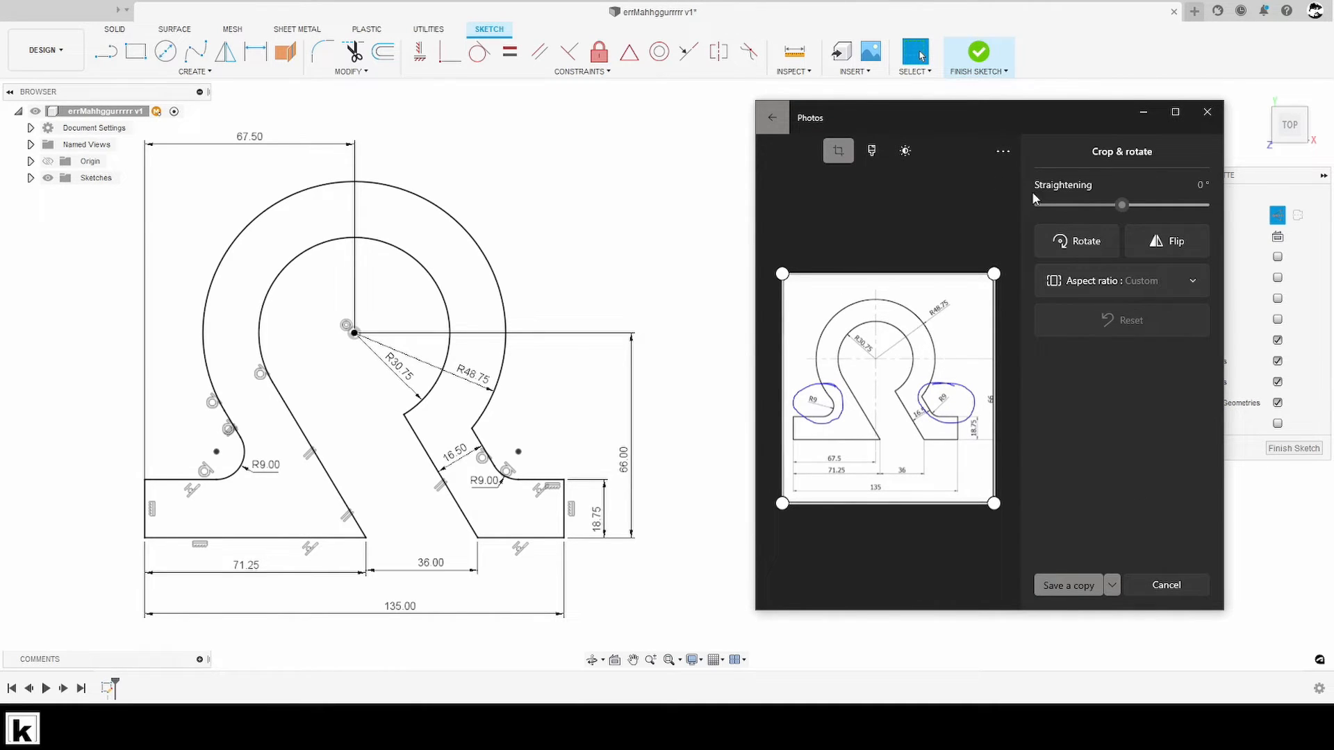
{"action": "left_click", "coordinate": [872, 151]}
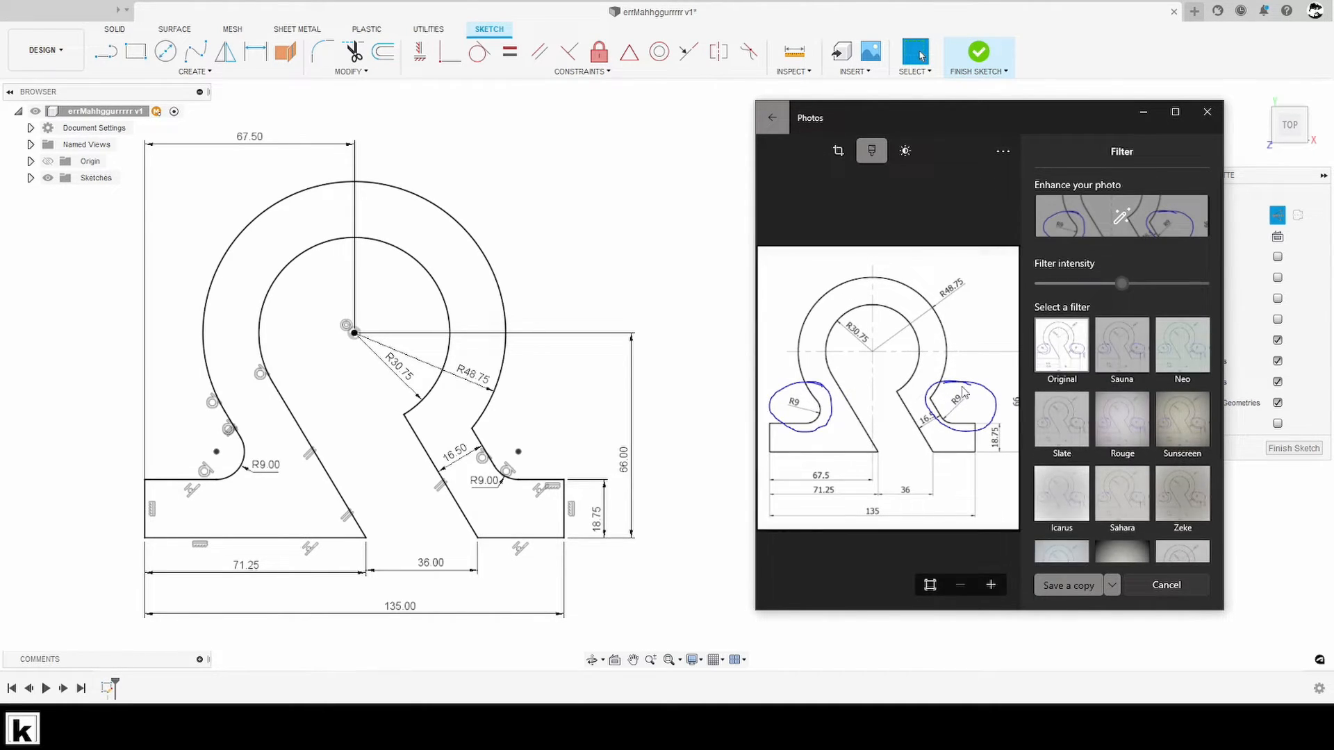
{"action": "left_click", "coordinate": [907, 150]}
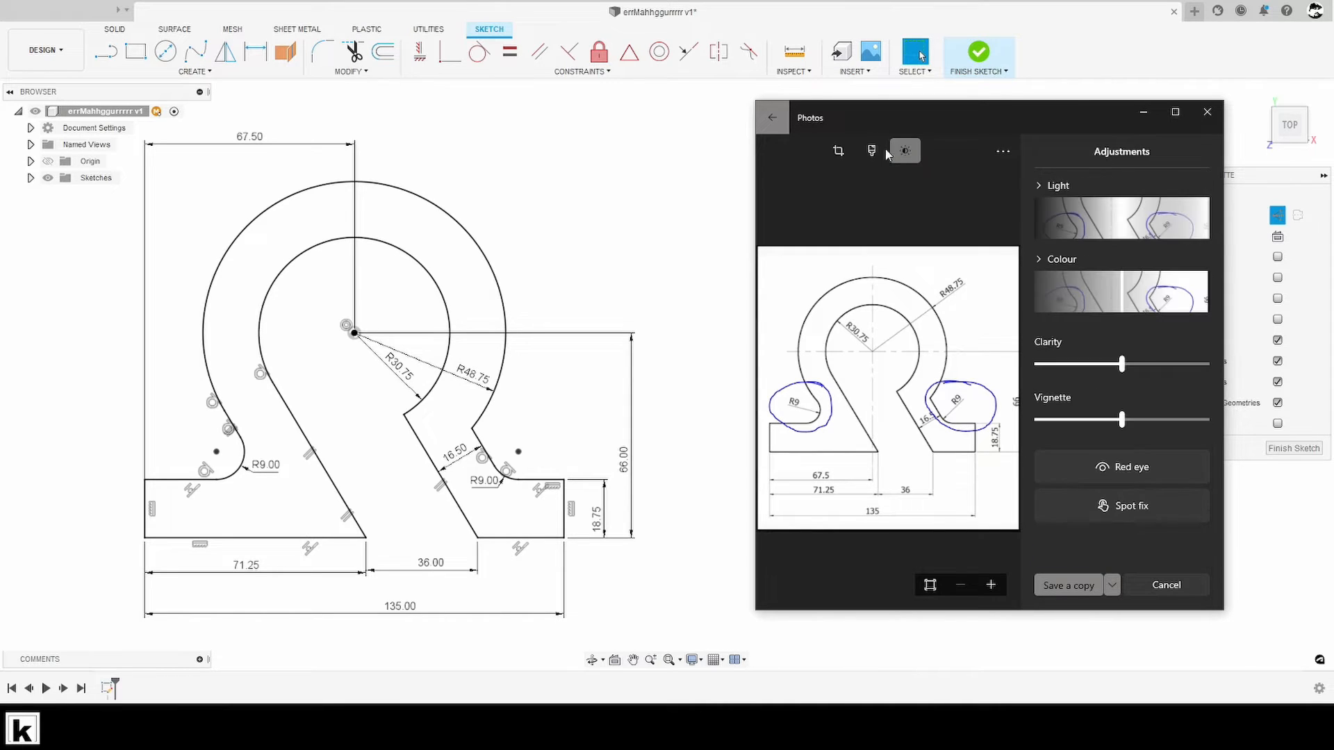
{"action": "left_click", "coordinate": [839, 151]}
{"action": "left_click", "coordinate": [1005, 152]}
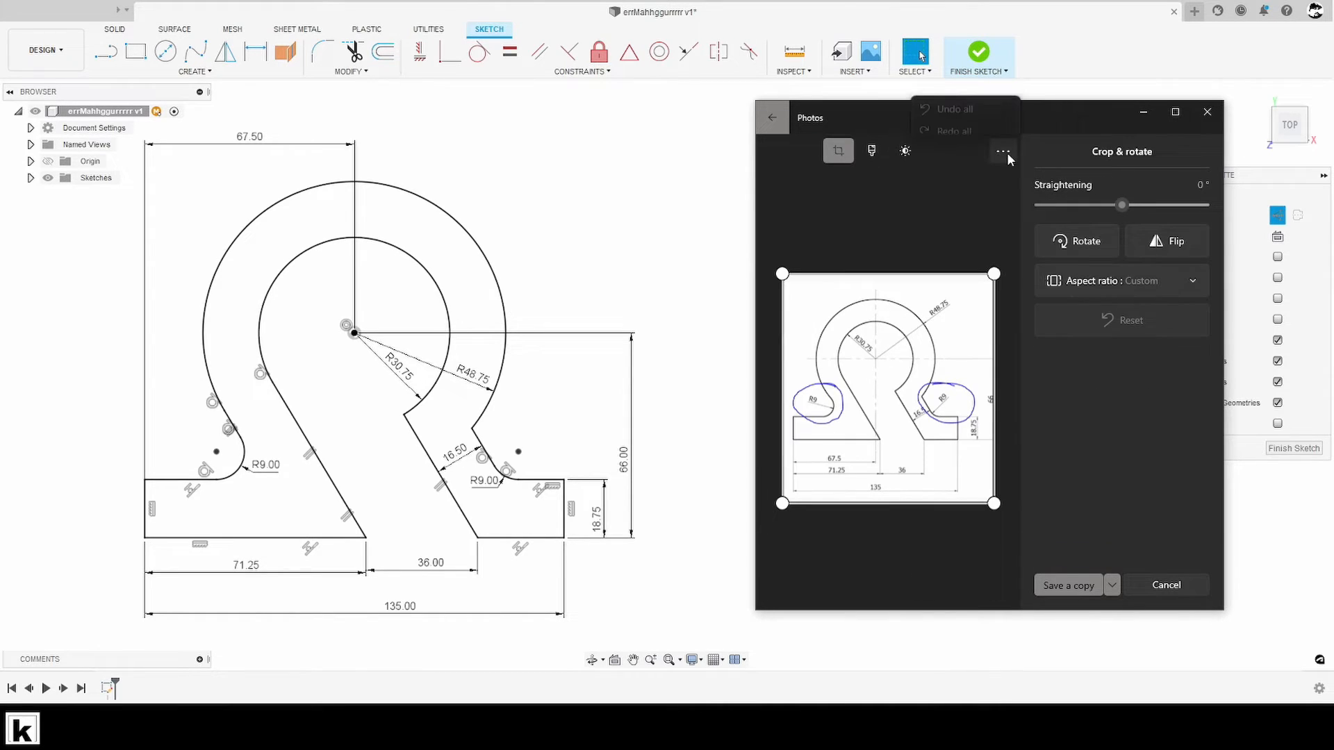
{"action": "left_click", "coordinate": [873, 151]}
{"action": "left_click", "coordinate": [872, 150]}
{"action": "scroll", "coordinate": [1103, 402], "scroll_direction": "down", "scroll_amount": 3}
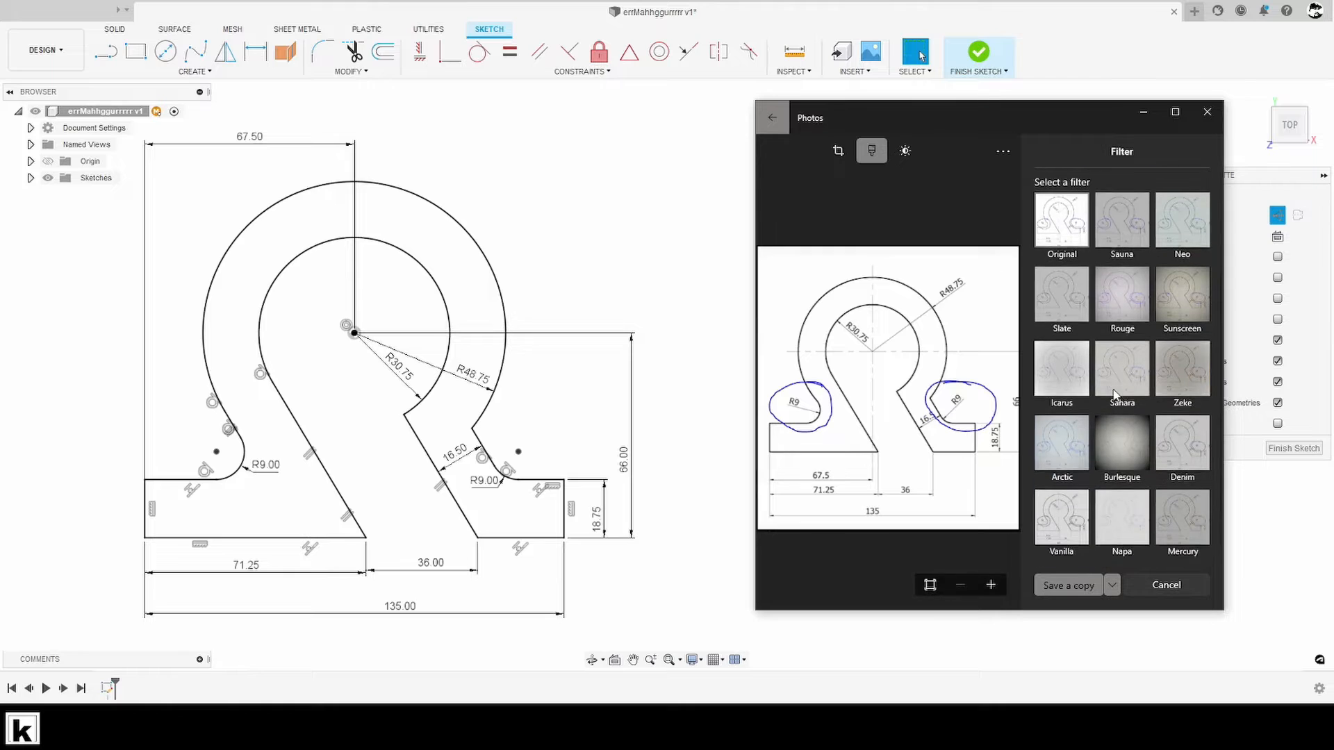
{"action": "scroll", "coordinate": [952, 584], "scroll_direction": "up", "scroll_amount": 3}
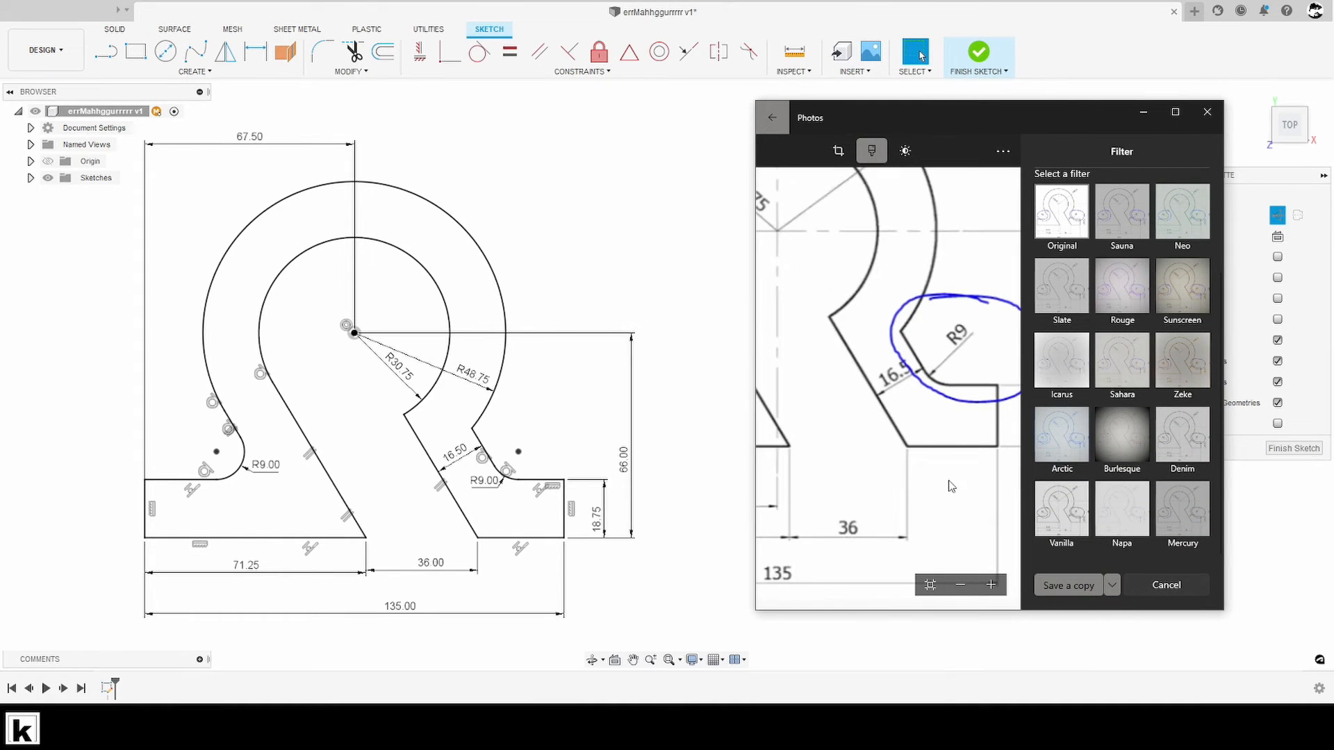
- Leave the filter editor of the reference drawing and switch back to the sketch in Fusion 360
{"action": "scroll", "coordinate": [949, 487], "scroll_direction": "down", "scroll_amount": 3}
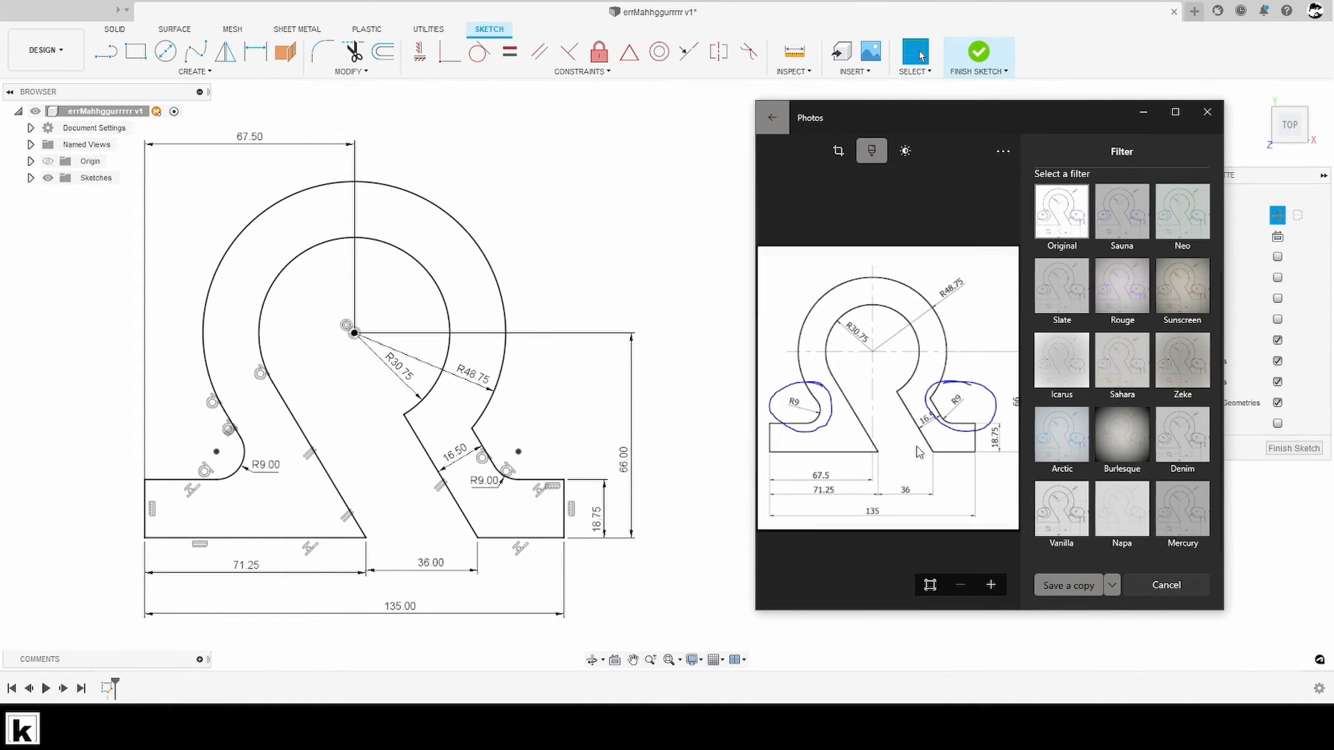
{"action": "left_click", "coordinate": [1001, 153]}
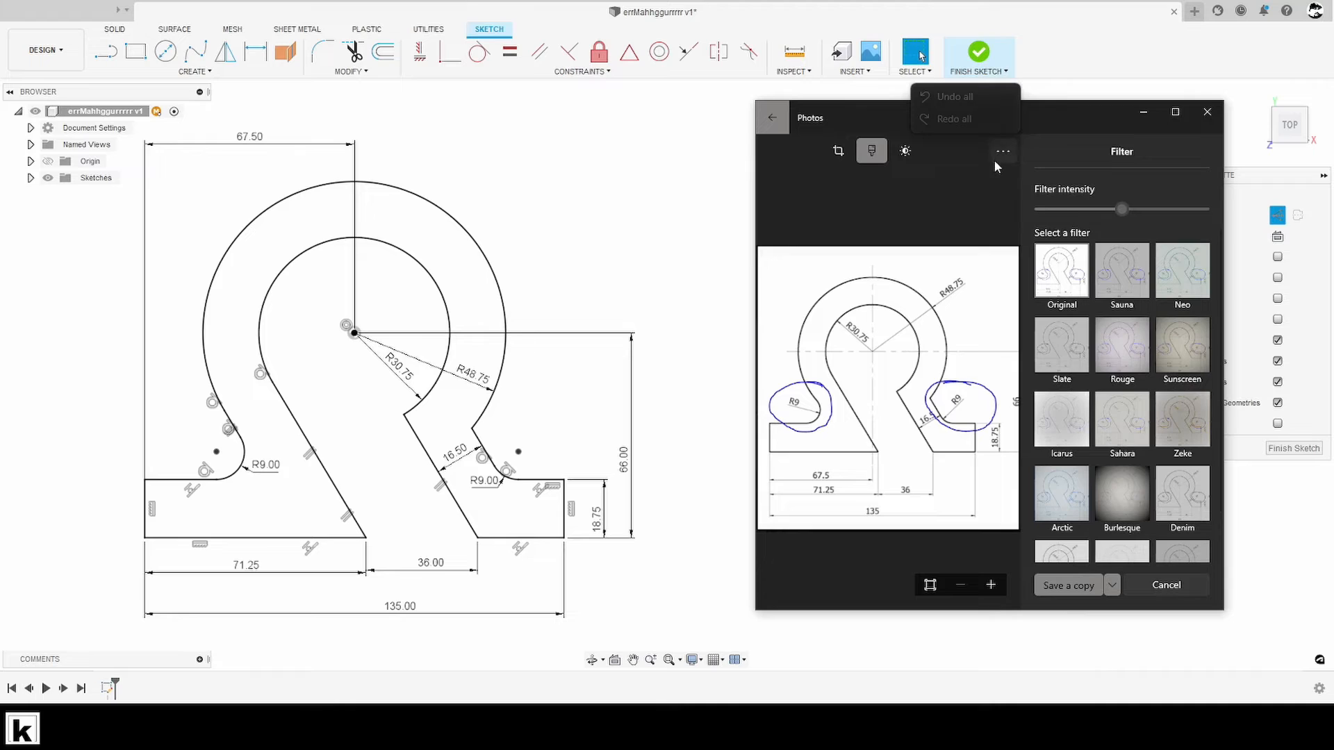
{"action": "left_click", "coordinate": [771, 115]}
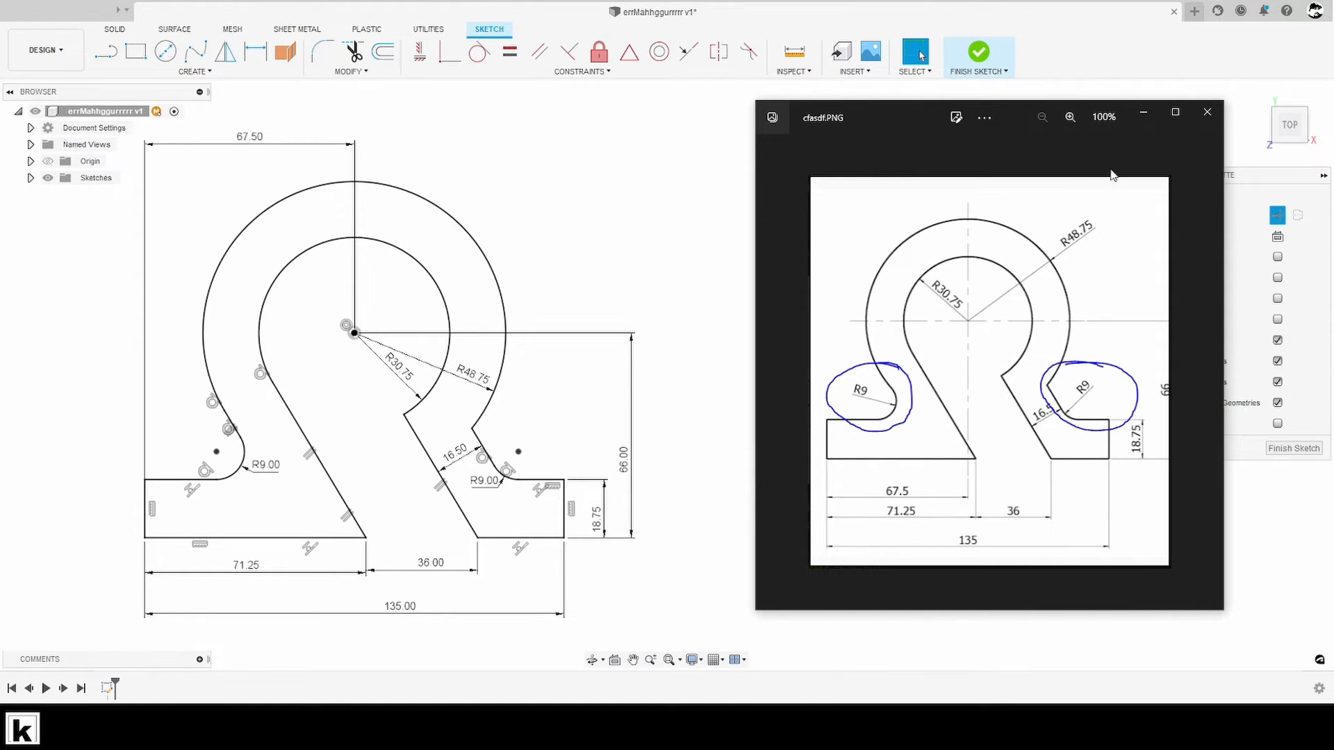
{"action": "left_click", "coordinate": [667, 170]}
{"action": "mouse_move", "coordinate": [496, 355]}
{"action": "middle_mouse_down"}
{"action": "mouse_move", "coordinate": [722, 302]}
{"action": "mouse_move", "coordinate": [851, 322]}
{"action": "middle_mouse_up"}
{"action": "scroll", "coordinate": [851, 321], "scroll_direction": "down", "scroll_amount": 1}
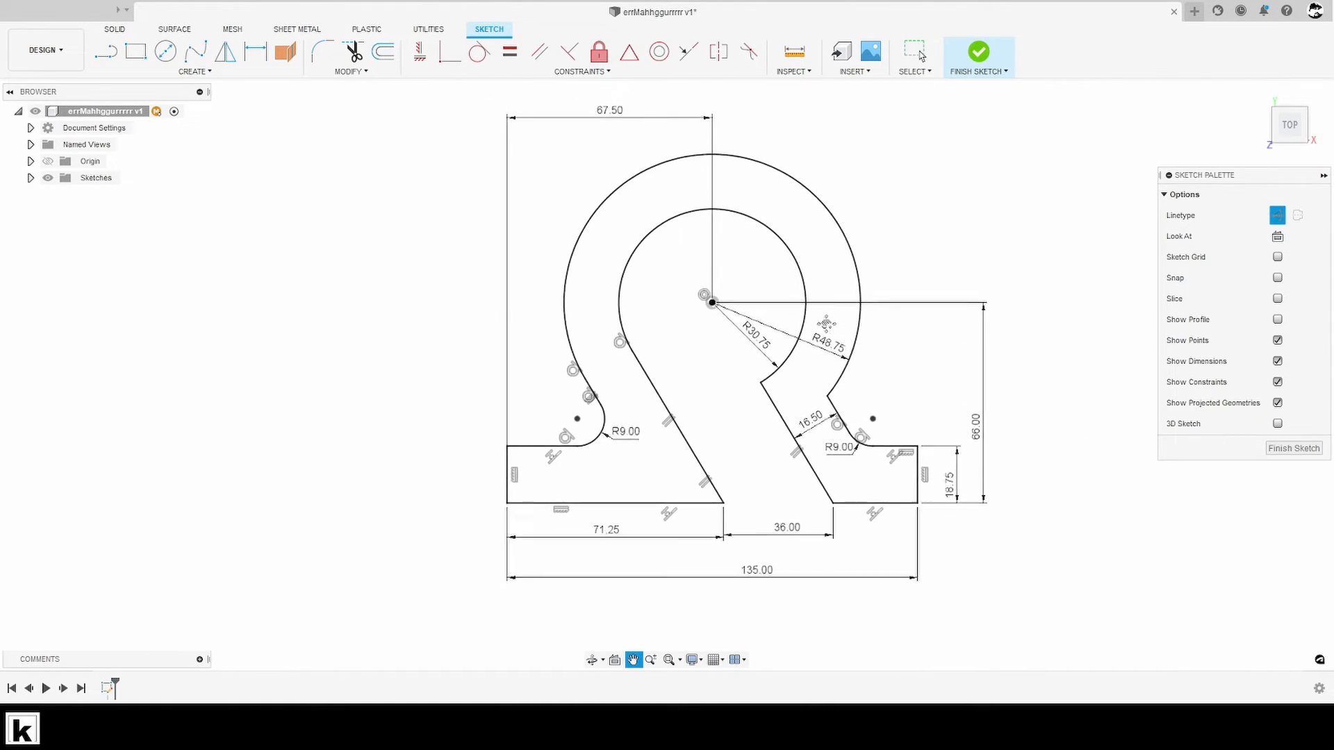
{"action": "middle_click_drag", "start_coordinate": [881, 415], "coordinate": [907, 411], "text": "shift"}
{"action": "key", "text": "e"}
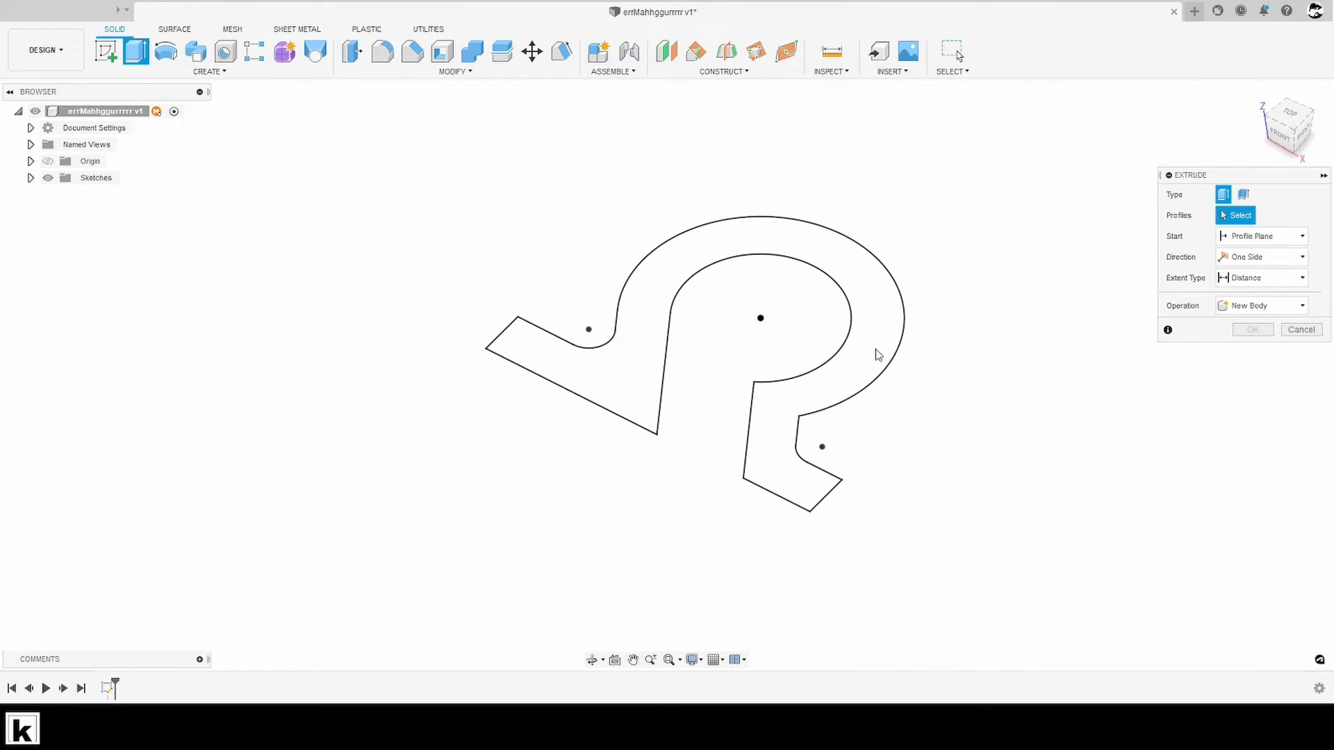
{"action": "key", "text": "ctrl+z"}
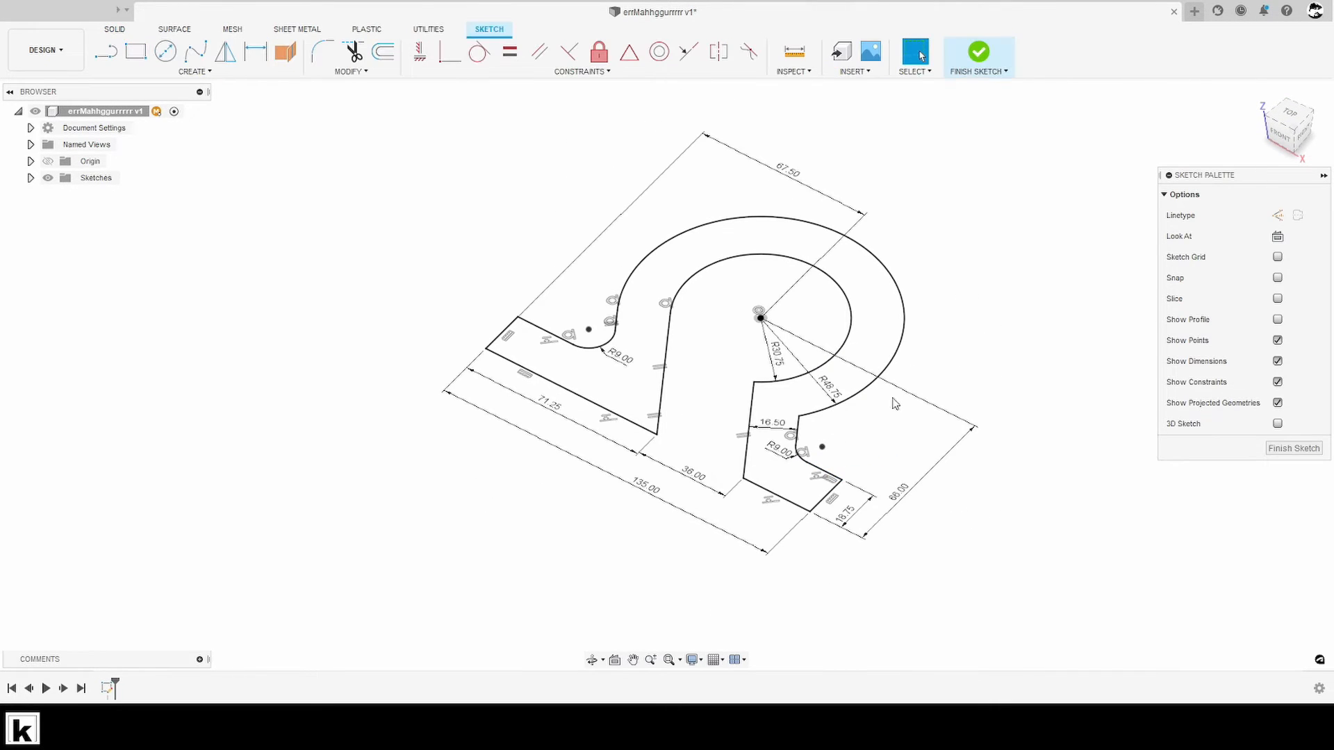
- Turn on profile display for the sketch and extrude the closed omega profile 10 mm as a new body
{"action": "left_click", "coordinate": [1276, 320]}
{"action": "left_click", "coordinate": [1288, 449]}
{"action": "key", "text": "e"}
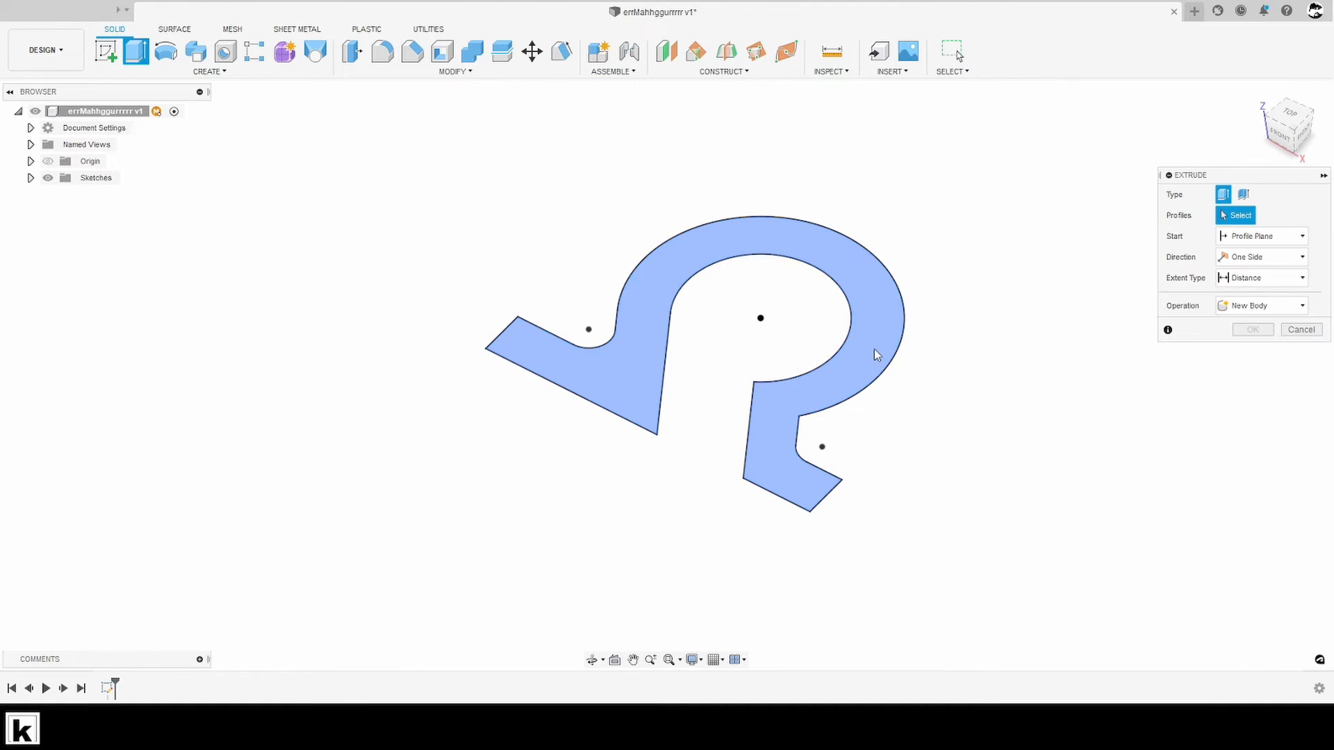
{"action": "left_click_drag", "start_coordinate": [753, 366], "coordinate": [752, 346]}
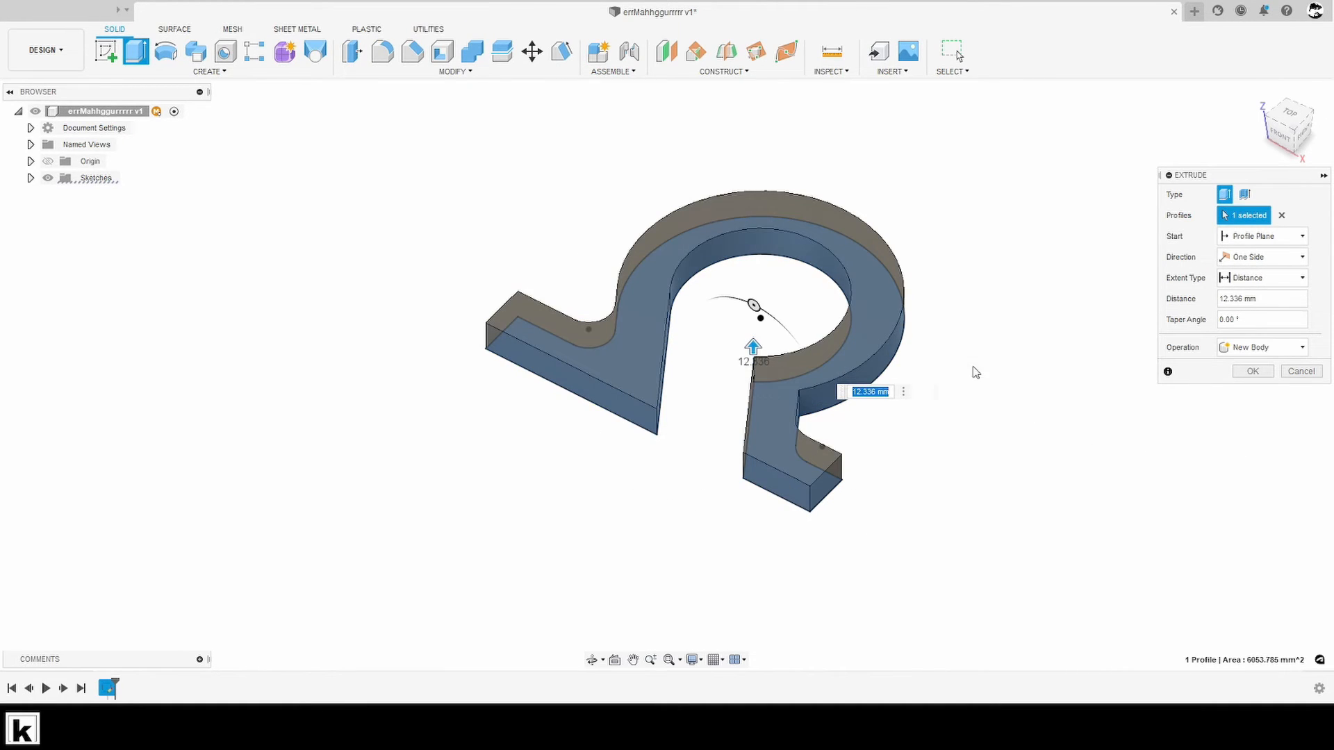
{"action": "key", "text": "Return"}
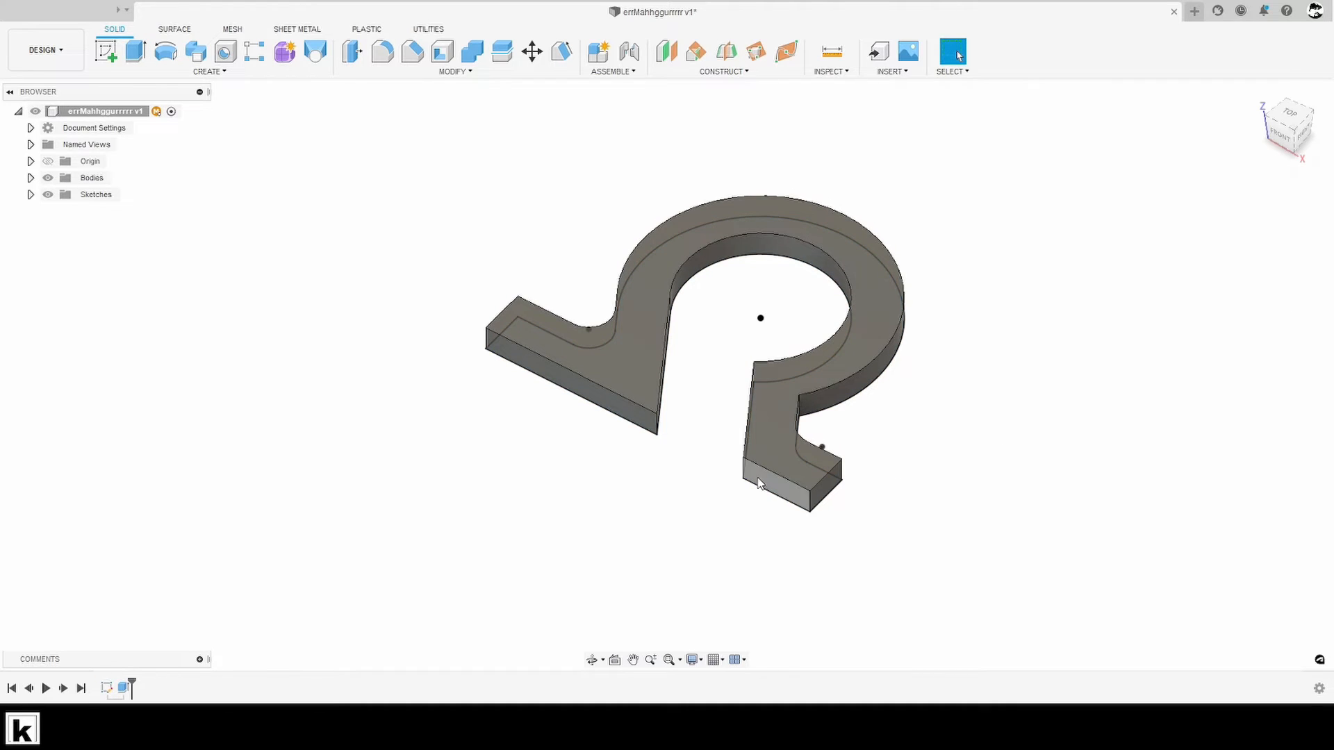
- Reopen the omega's extrusion for editing, try a subtraction in its distance, and restore it to 10 mm
{"action": "middle_click_drag", "start_coordinate": [340, 508], "coordinate": [226, 664], "text": "shift"}
{"action": "right_click", "coordinate": [124, 689]}
{"action": "left_click", "coordinate": [177, 564]}
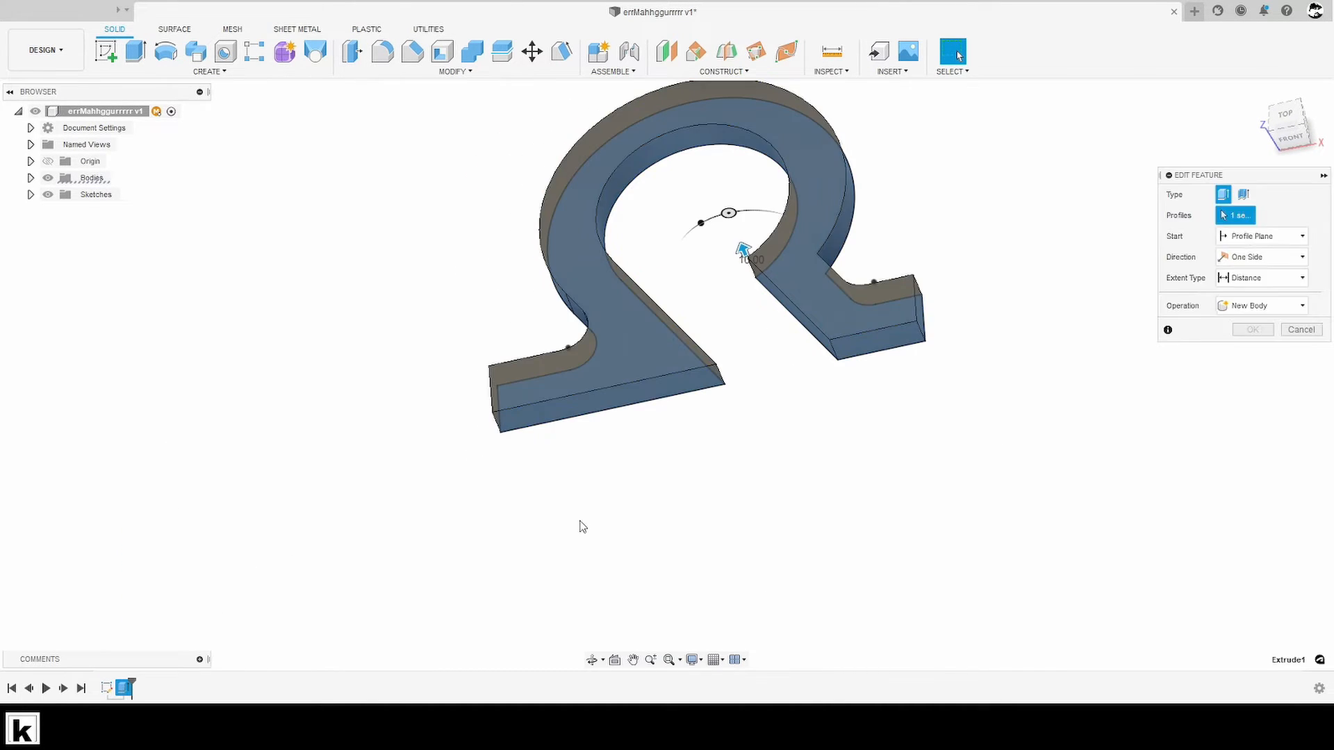
{"action": "key", "text": "Left"}
{"action": "key", "text": "Left"}
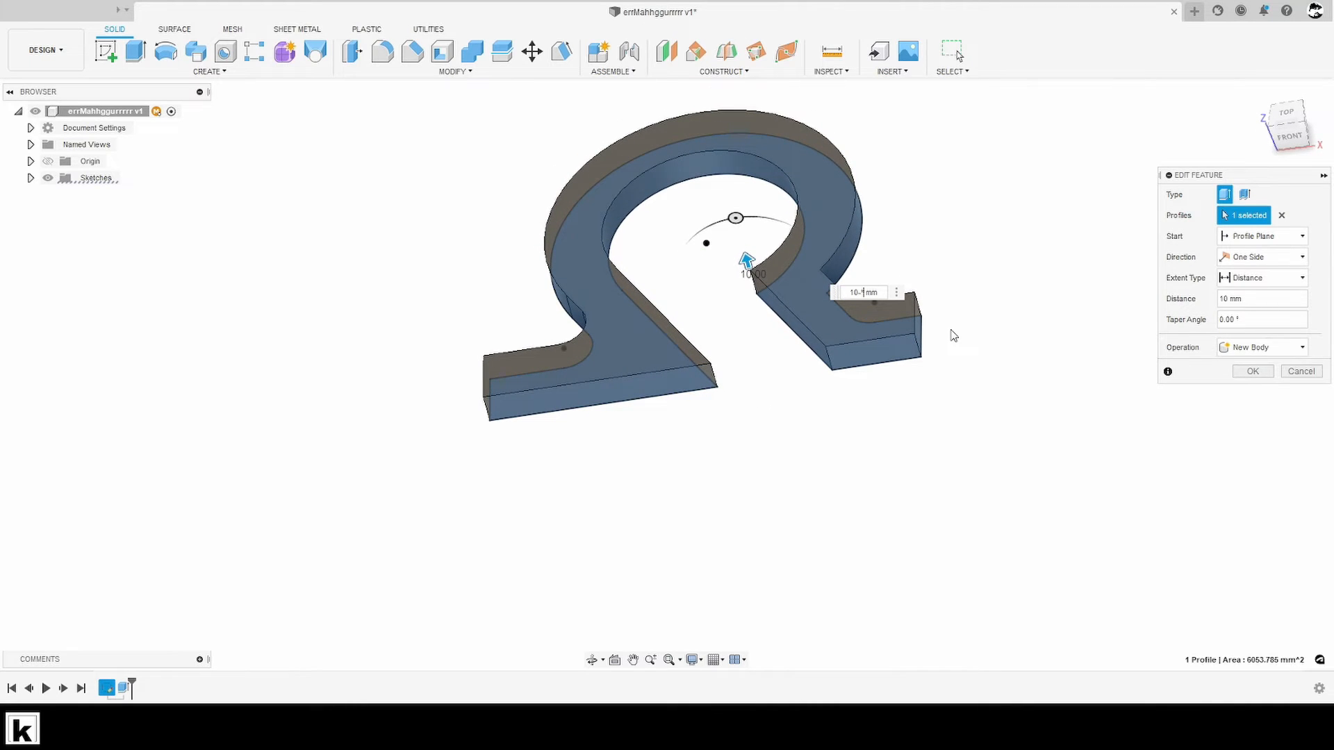
{"action": "key", "text": "BackSpace"}
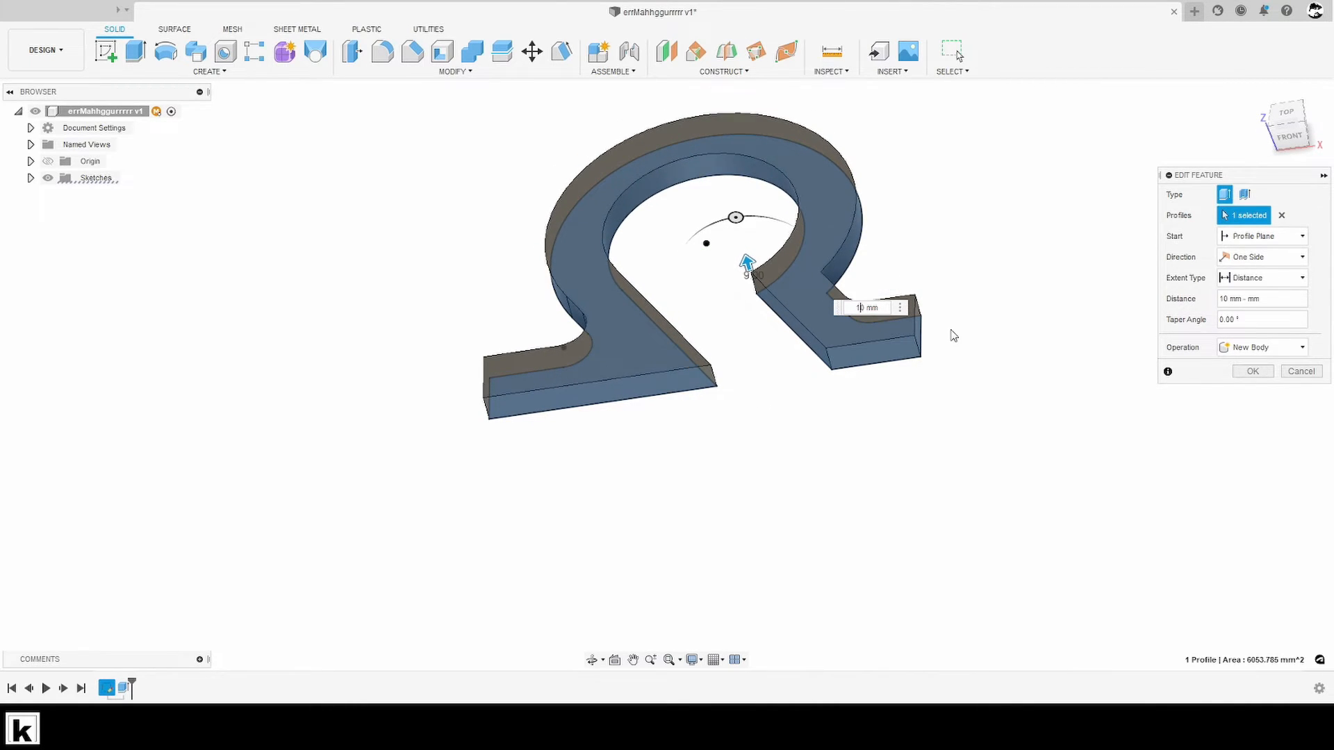
{"action": "key", "text": "Return"}
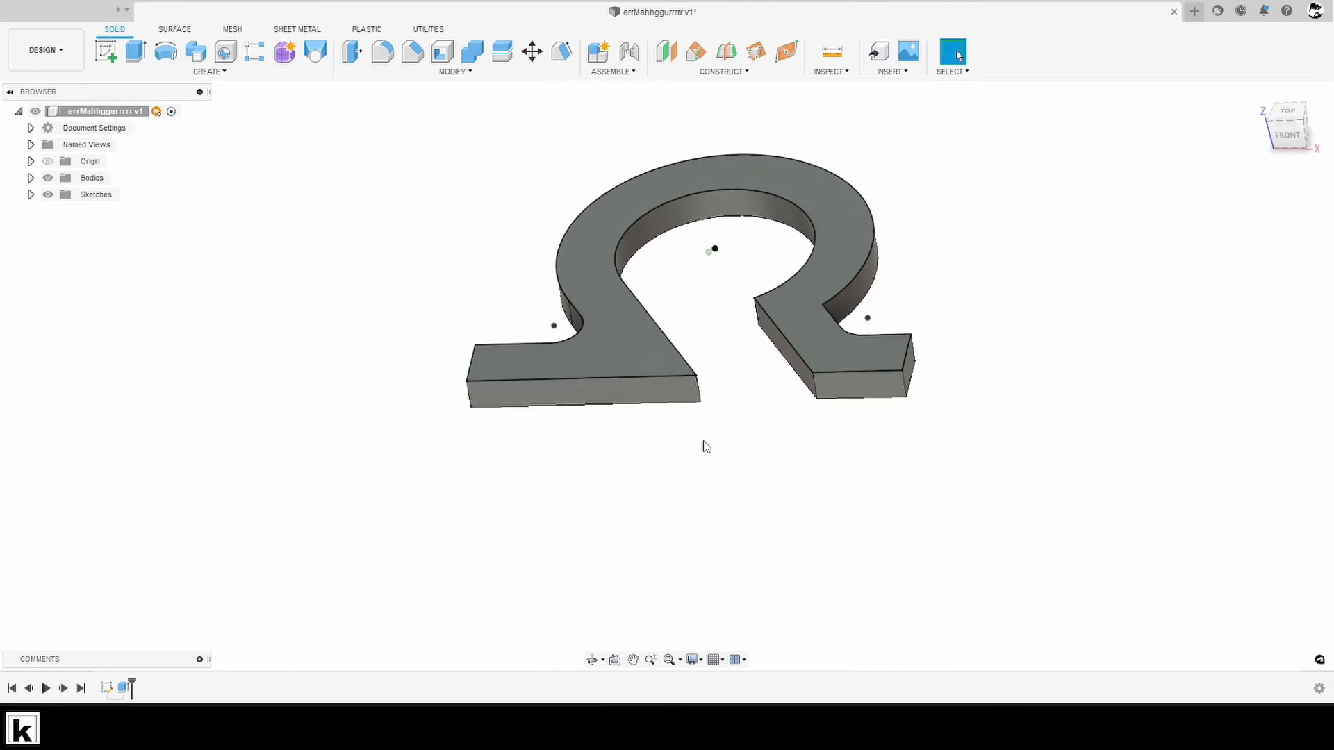
- Show the dimensions of Sketch1 on the extruded model
{"action": "left_click", "coordinate": [30, 194]}
{"action": "right_click", "coordinate": [90, 212]}
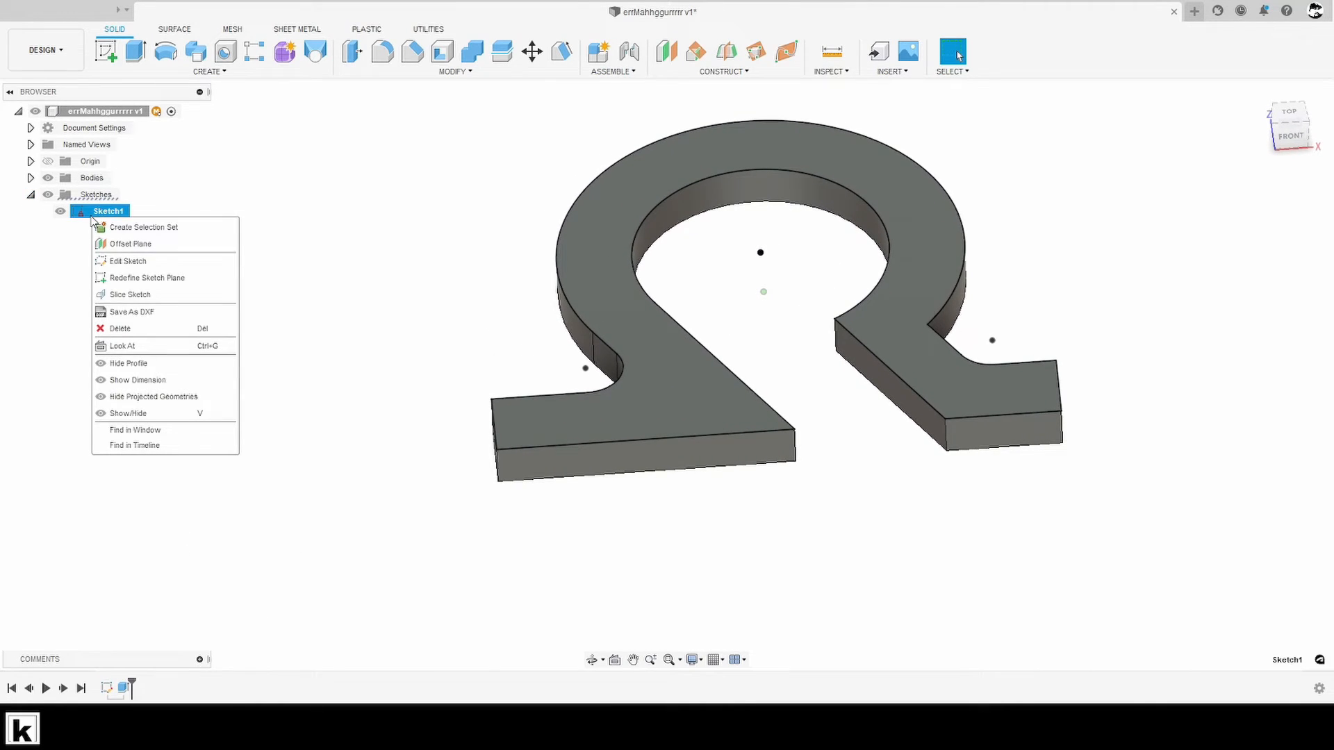
{"action": "left_click", "coordinate": [157, 380]}
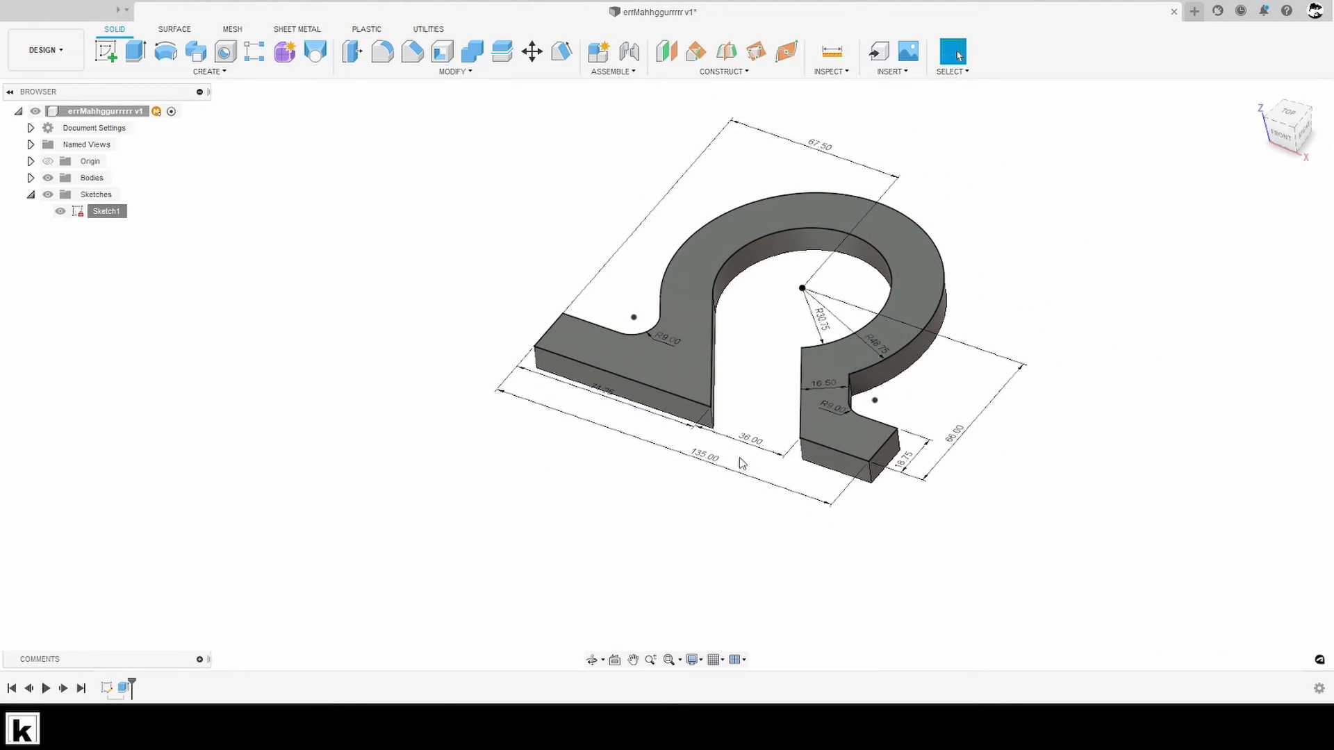
- Try an overall width of 138 mm for the omega, and undo that dimension change
{"action": "middle_click_drag", "start_coordinate": [742, 463], "coordinate": [735, 531], "text": "shift"}
{"action": "double_click", "coordinate": [722, 519]}
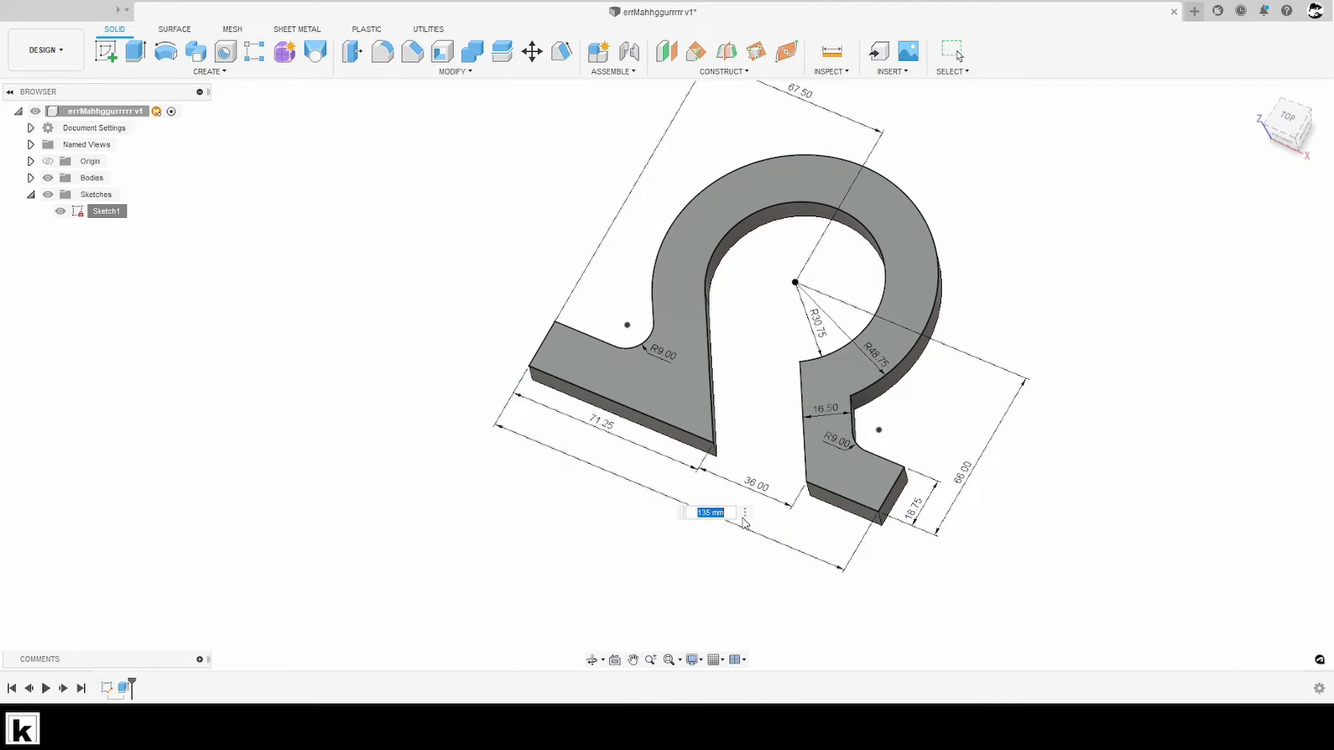
{"action": "type", "text": "138"}
{"action": "key", "text": "Return"}
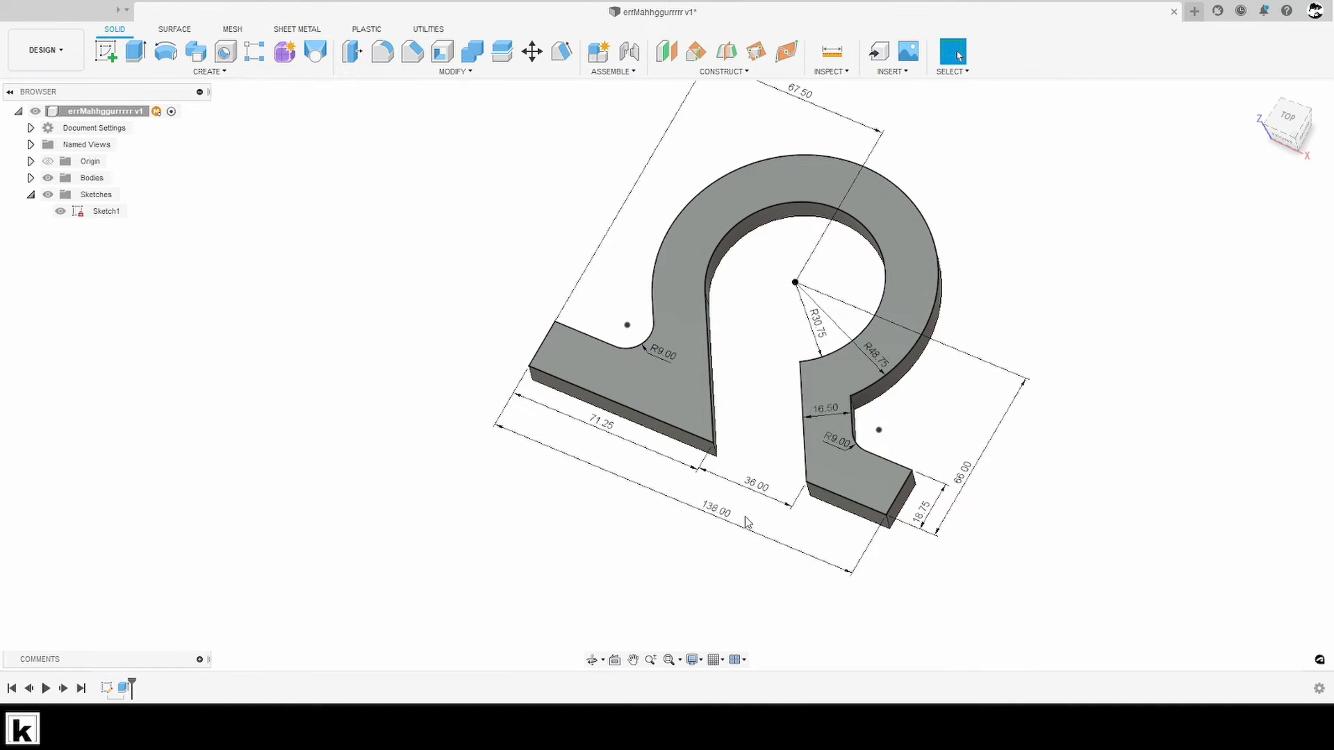
{"action": "key", "text": "ctrl+z"}
- Try a 100 mm vertical distance between the arc centre and the base, and undo that change
{"action": "double_click", "coordinate": [973, 478]}
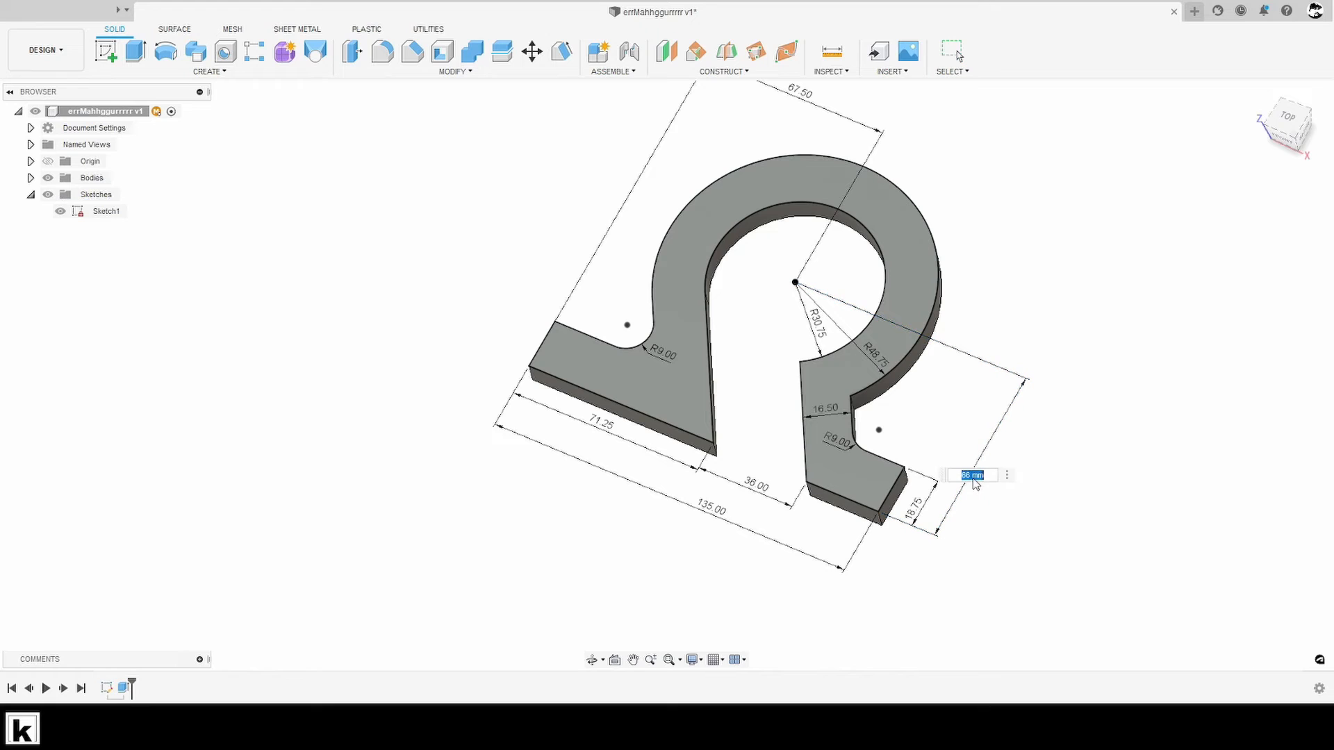
{"action": "type", "text": "100"}
{"action": "key", "text": "Return"}
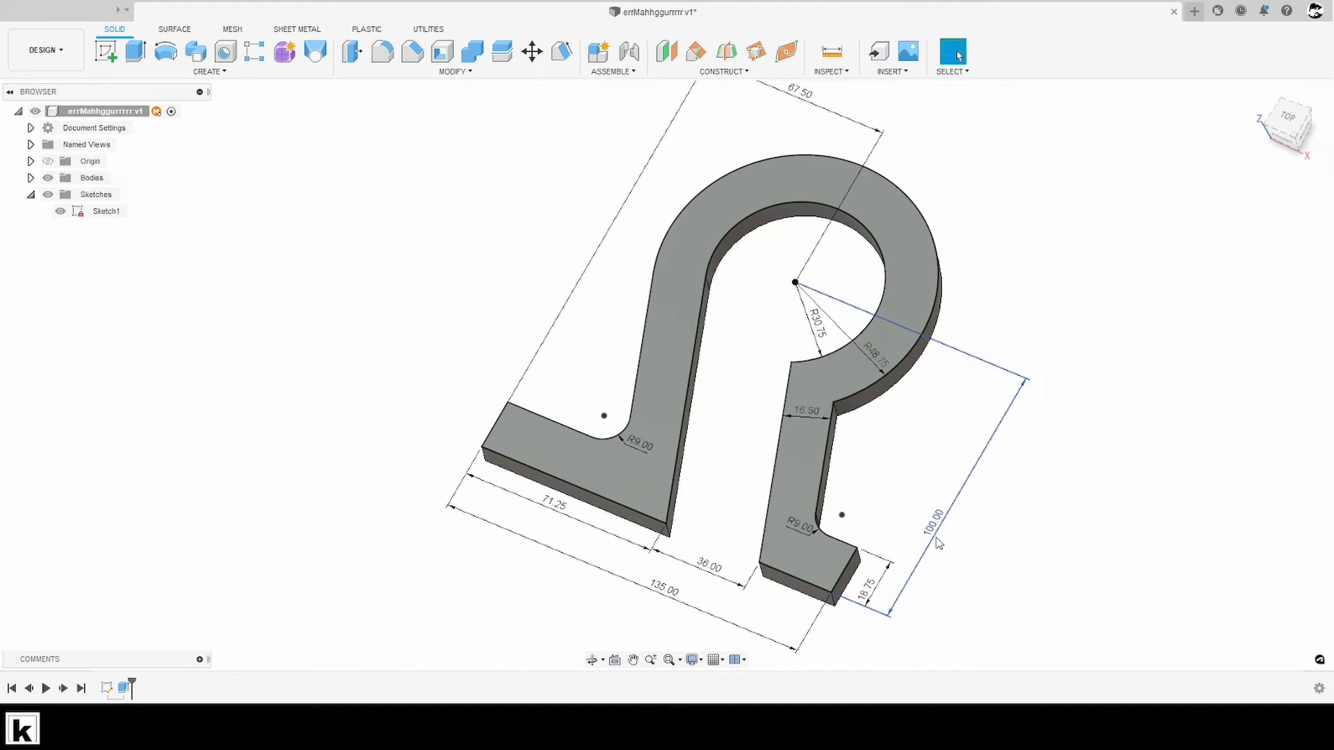
{"action": "key", "text": "ctrl+z"}
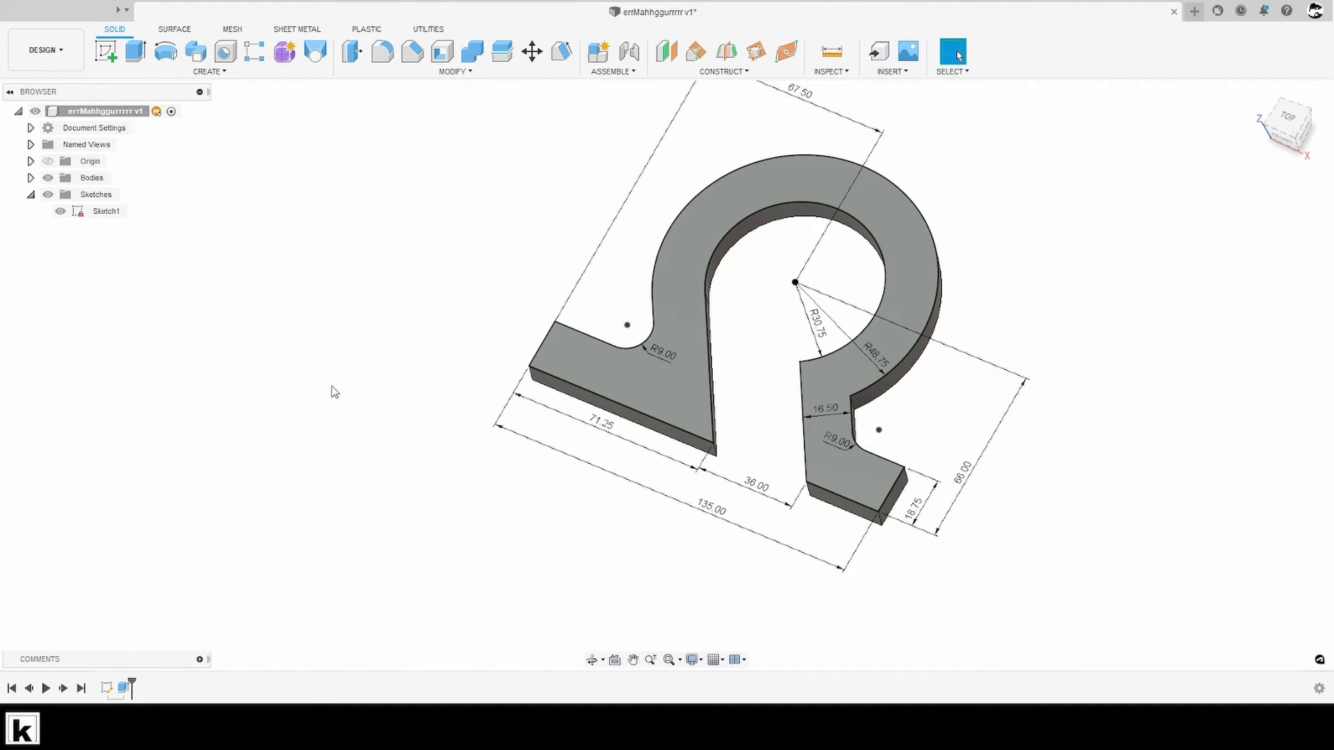
- Hide the extruded body, leaving Sketch1 displayed
{"action": "left_click", "coordinate": [60, 211]}
{"action": "left_click", "coordinate": [60, 211]}
{"action": "left_click", "coordinate": [49, 179]}
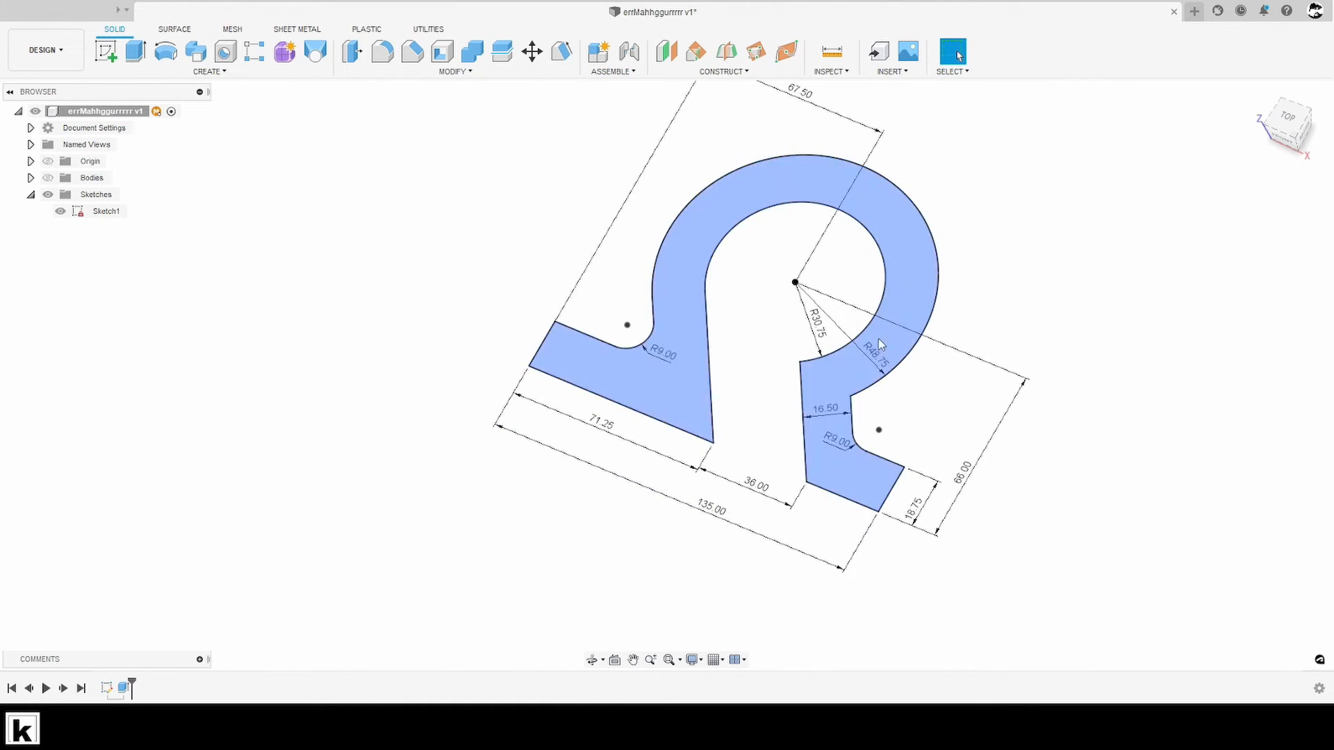
- Open the omega sketch for editing from one of its curves
{"action": "middle_click_drag", "start_coordinate": [1061, 332], "coordinate": [1082, 358]}
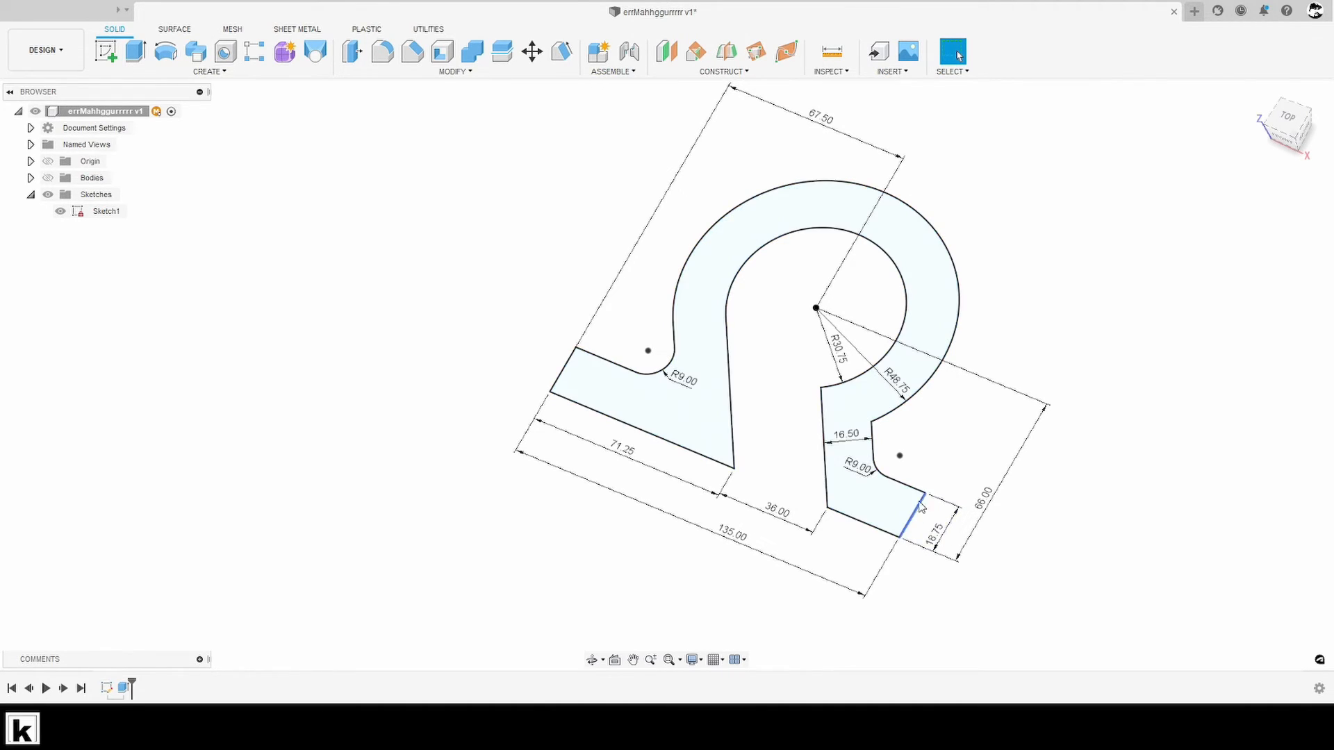
{"action": "left_click", "coordinate": [895, 264]}
{"action": "right_click", "coordinate": [895, 265]}
{"action": "left_click", "coordinate": [885, 340]}
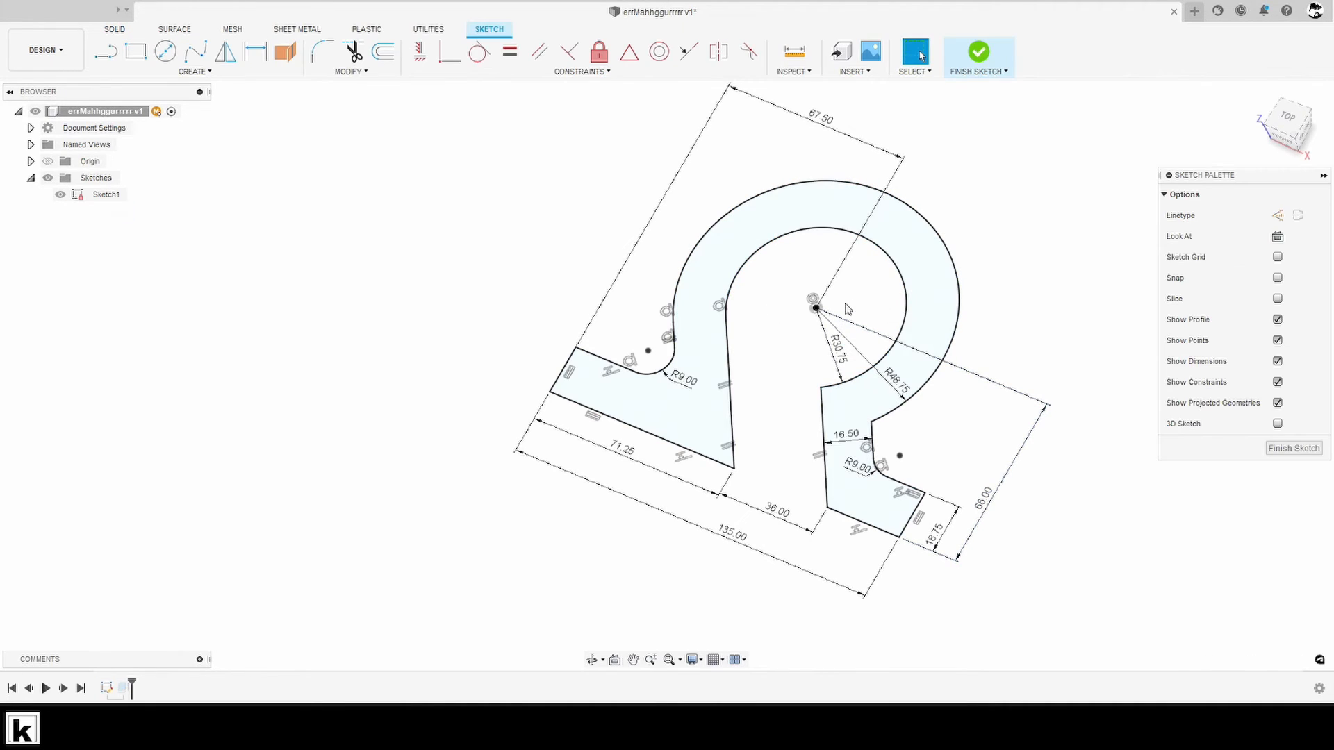
- Delete the concentric constraint between the inner and outer arcs, check their centre point, and undo the deletion
{"action": "left_click", "coordinate": [812, 299]}
{"action": "key", "text": "Delete"}
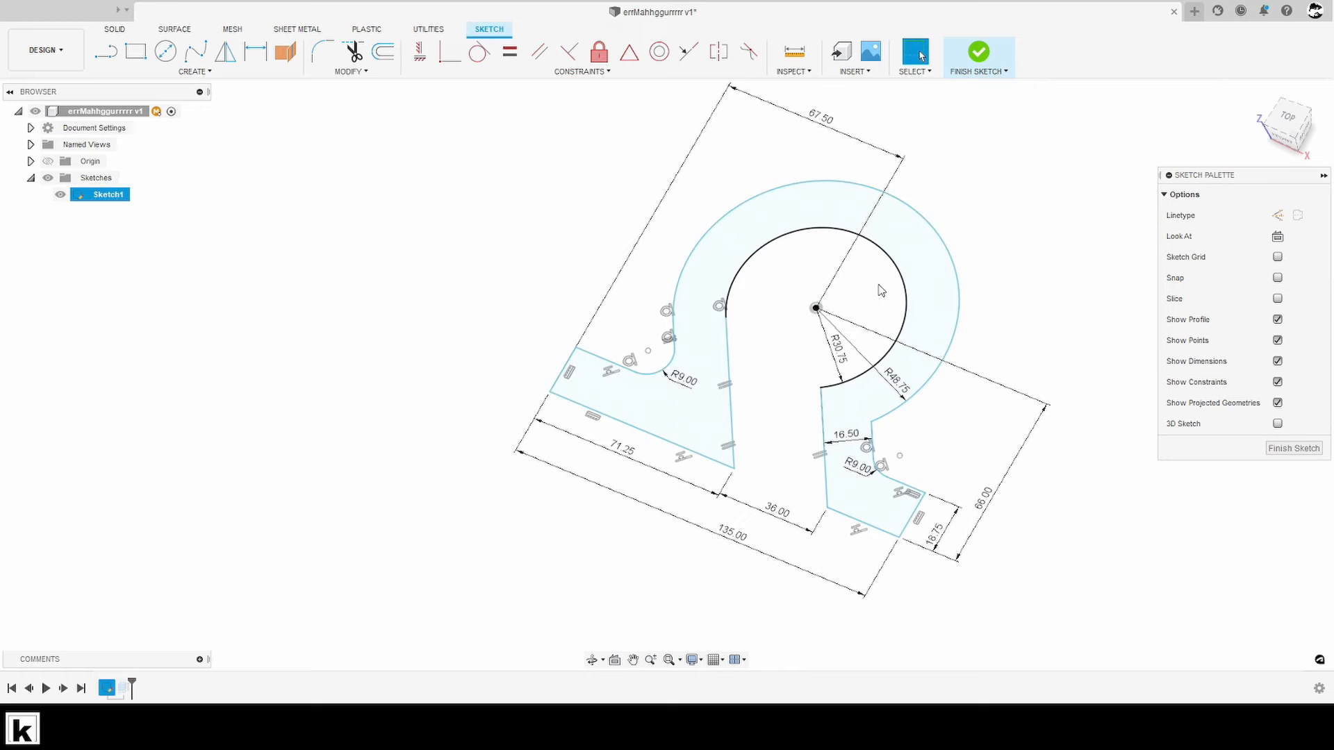
{"action": "left_click", "coordinate": [816, 309]}
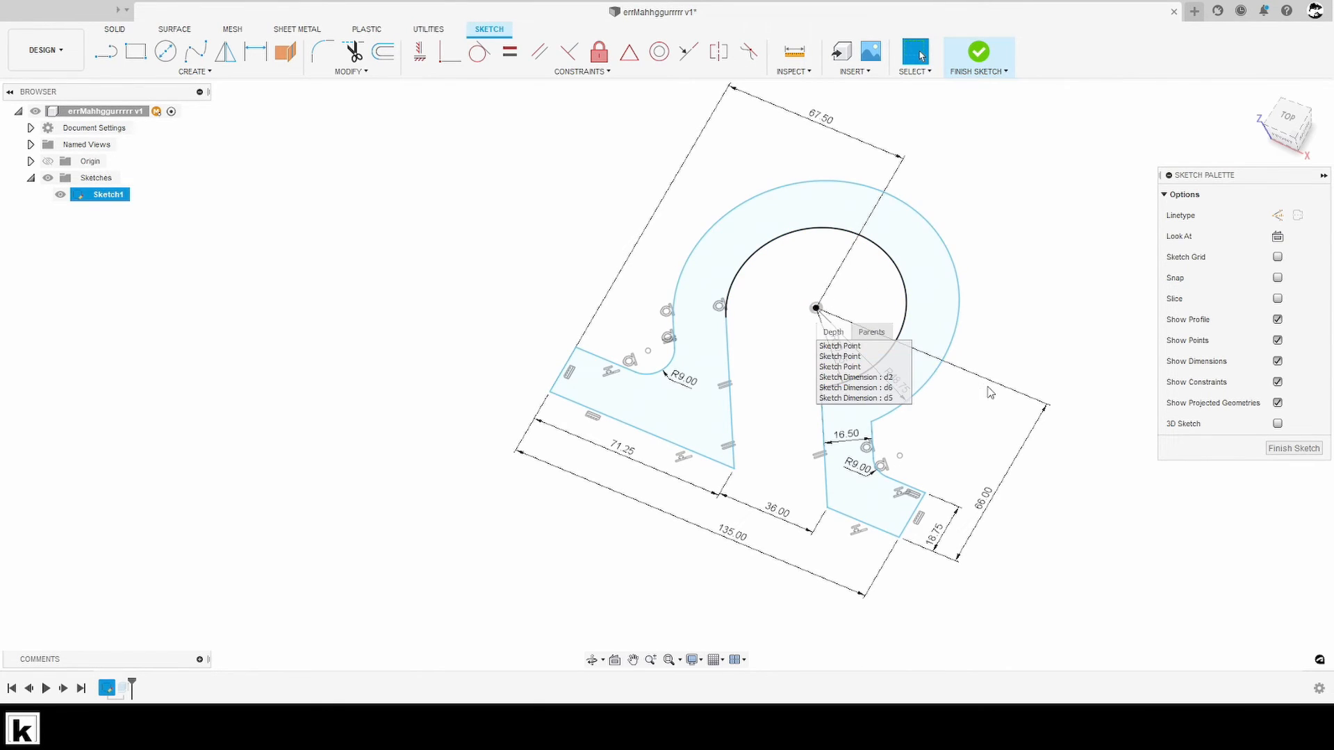
{"action": "left_click", "coordinate": [971, 386]}
{"action": "key", "text": "ctrl+z"}
- Delete the coincident constraint that ties the arcs' shared centre point to the origin
{"action": "left_click", "coordinate": [816, 310]}
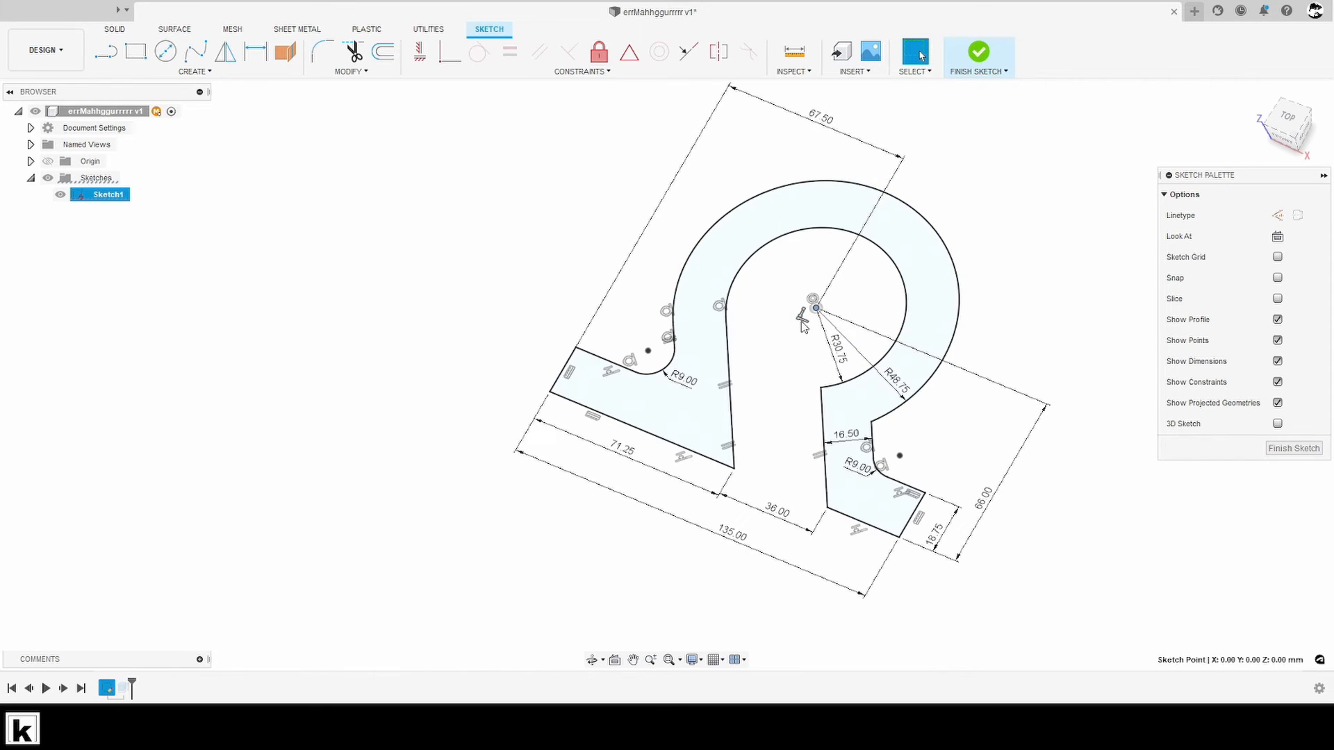
{"action": "left_click", "coordinate": [802, 316]}
{"action": "key", "text": "Delete"}
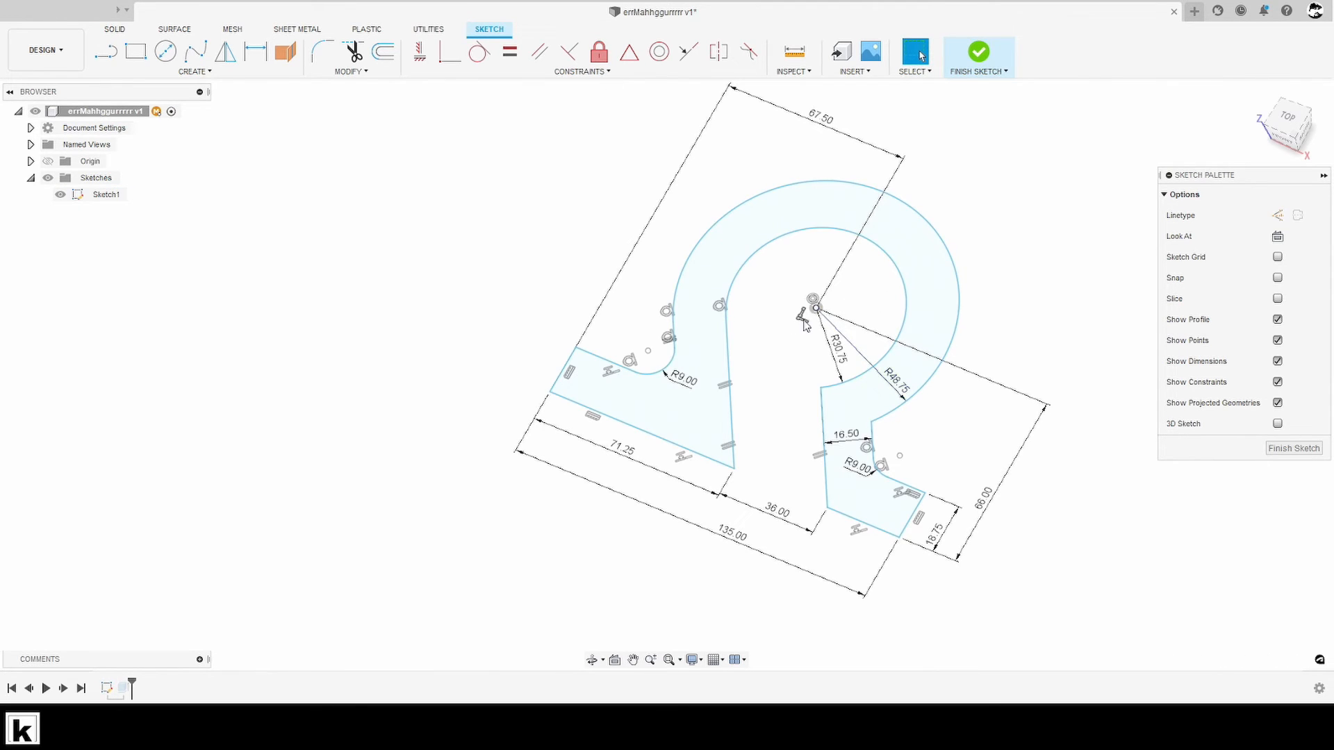
- Move the freed profile by its arc centre to about X 143 mm, Y 19 mm, and try snapping it back to the origin
{"action": "mouse_move", "coordinate": [817, 309]}
{"action": "left_mouse_down"}
{"action": "mouse_move", "coordinate": [1014, 246]}
{"action": "mouse_move", "coordinate": [1047, 272]}
{"action": "left_mouse_up"}
{"action": "scroll", "coordinate": [637, 341], "scroll_direction": "down", "scroll_amount": 3}
{"action": "scroll", "coordinate": [638, 336], "scroll_direction": "down", "scroll_amount": 1}
{"action": "scroll", "coordinate": [819, 334], "scroll_direction": "up", "scroll_amount": 2}
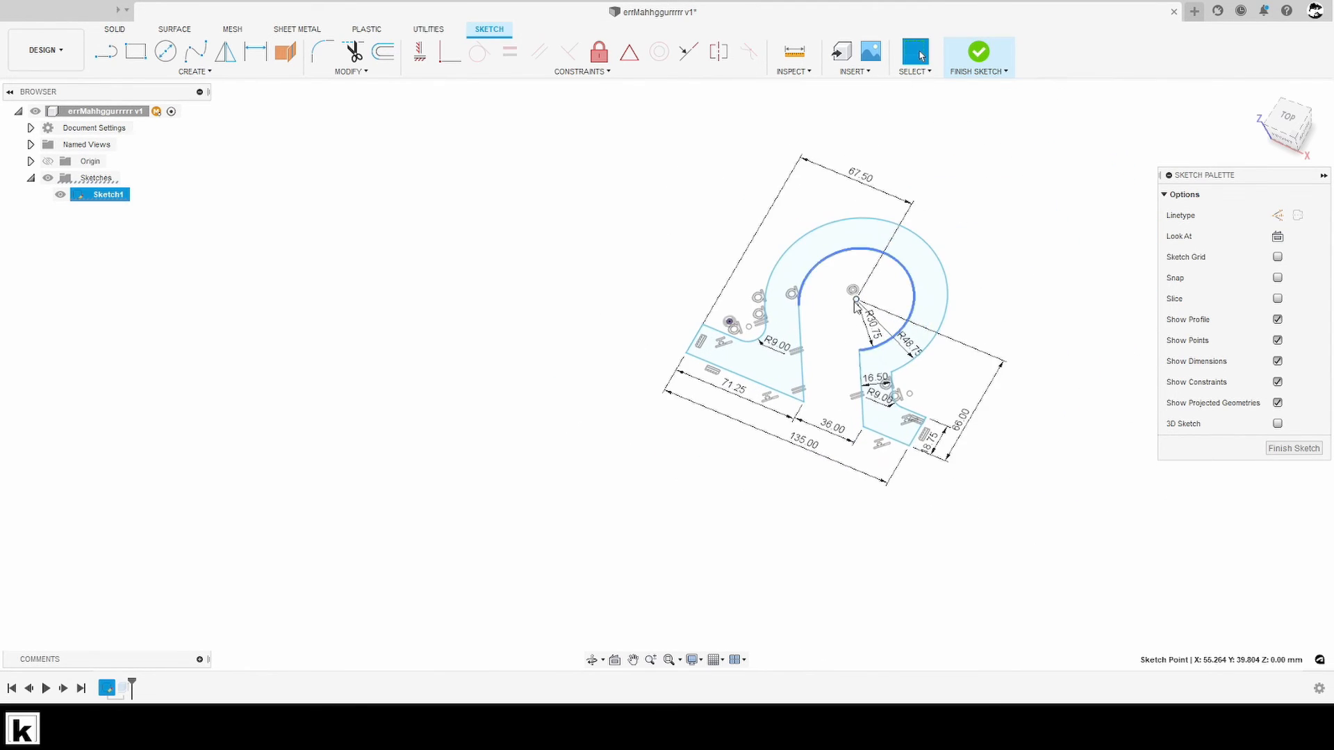
{"action": "mouse_move", "coordinate": [856, 299]}
{"action": "left_mouse_down"}
{"action": "mouse_move", "coordinate": [914, 426]}
{"action": "mouse_move", "coordinate": [937, 443]}
{"action": "mouse_move", "coordinate": [856, 338]}
{"action": "mouse_move", "coordinate": [983, 391]}
{"action": "left_mouse_up"}
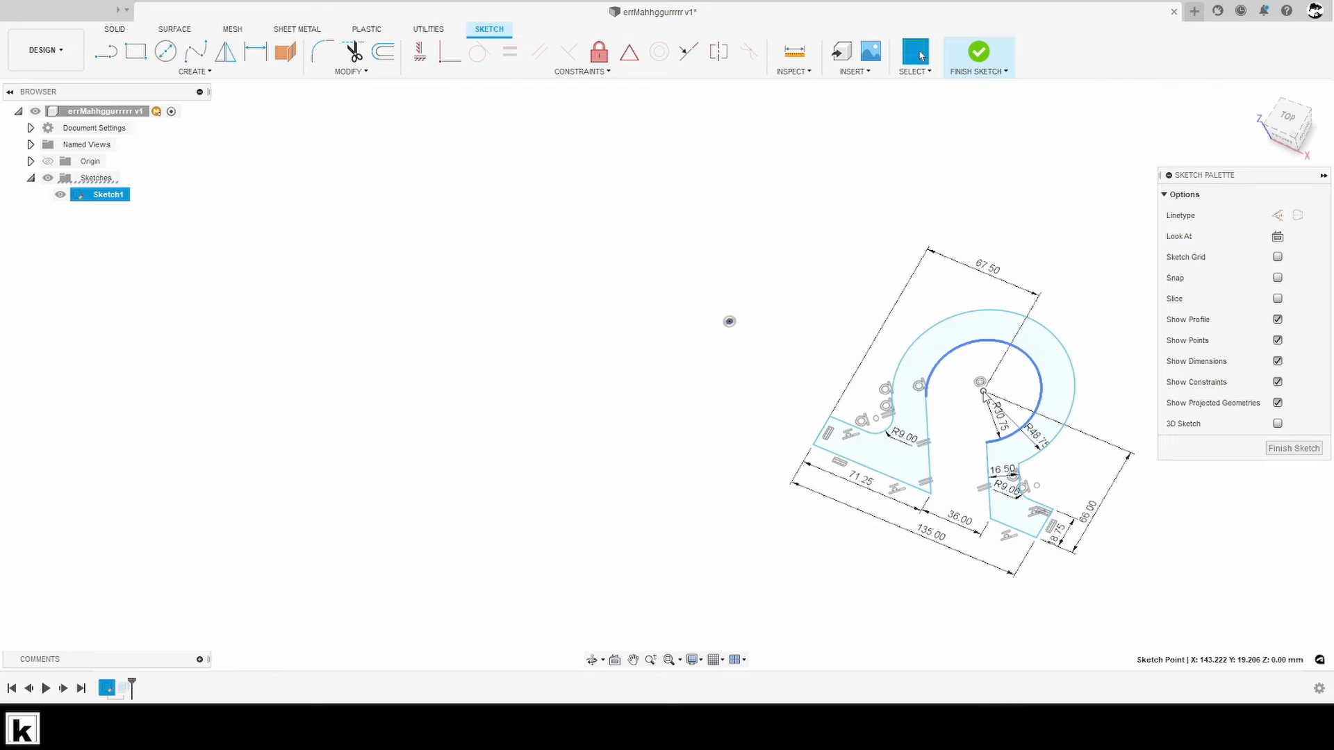
{"action": "left_click_drag", "start_coordinate": [983, 391], "coordinate": [729, 322]}
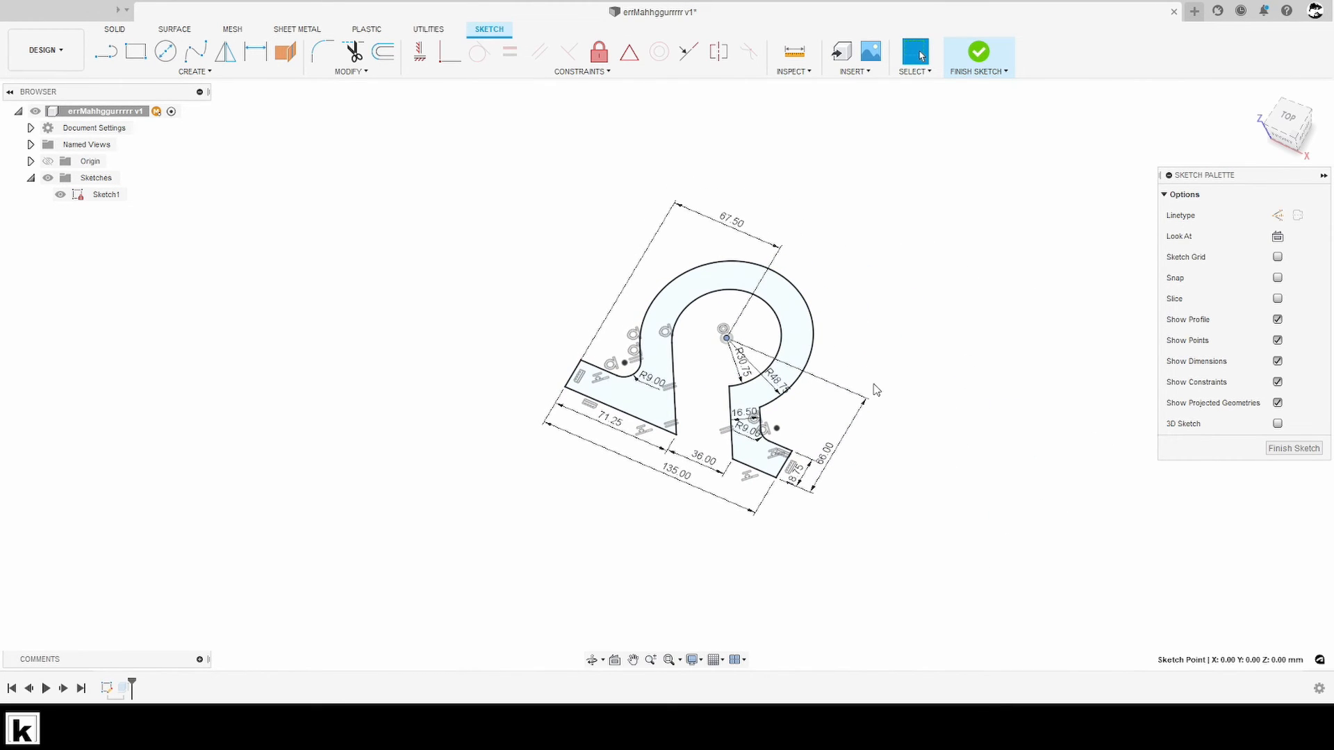
{"action": "key", "text": "ctrl+z"}
- Fix the arcs' centre point in place at its position away from the origin
{"action": "right_click", "coordinate": [967, 409]}
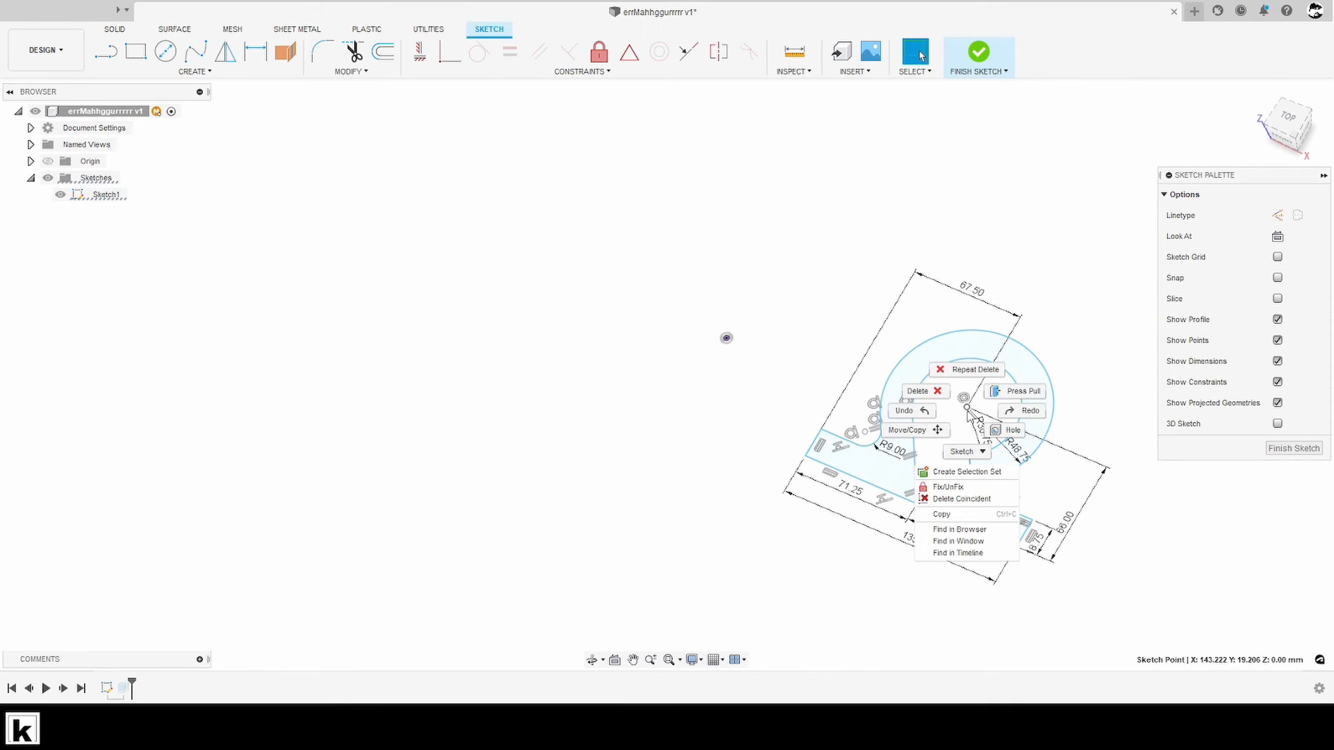
{"action": "left_click", "coordinate": [962, 413]}
{"action": "right_click", "coordinate": [966, 407]}
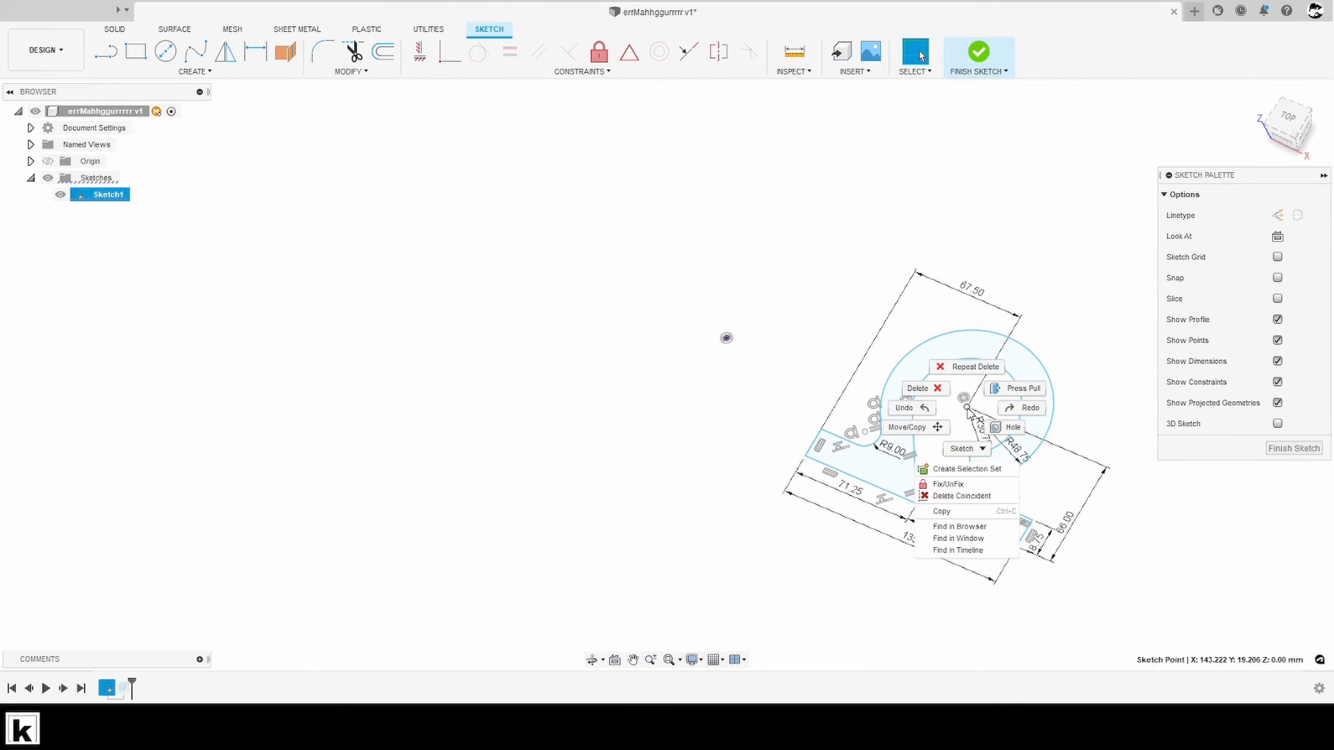
{"action": "left_click", "coordinate": [963, 484]}
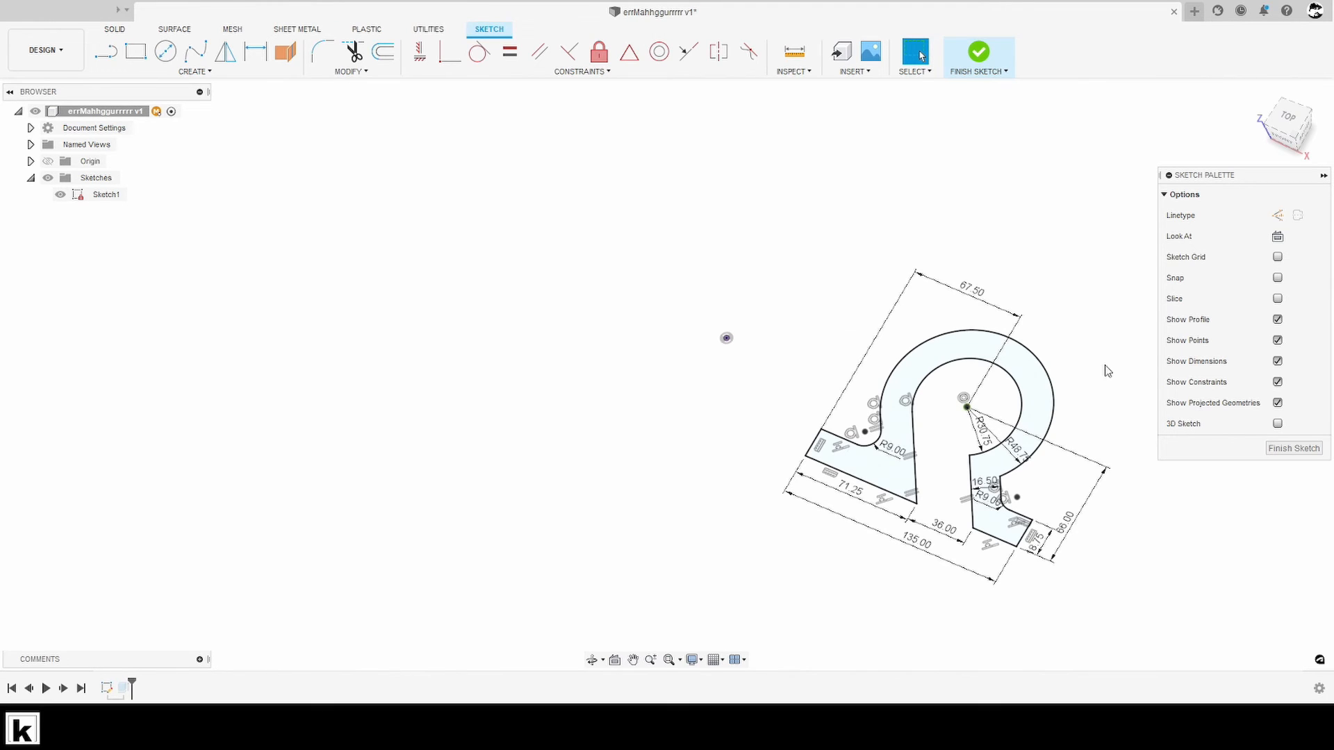
- Undo the fixing of the centre point and restore the profile's arc centre to the origin
{"action": "middle_click_drag", "start_coordinate": [1117, 492], "coordinate": [1098, 457]}
{"action": "key", "text": "ctrl+z"}
{"action": "key", "text": "ctrl+z"}
{"action": "key", "text": "ctrl+z"}
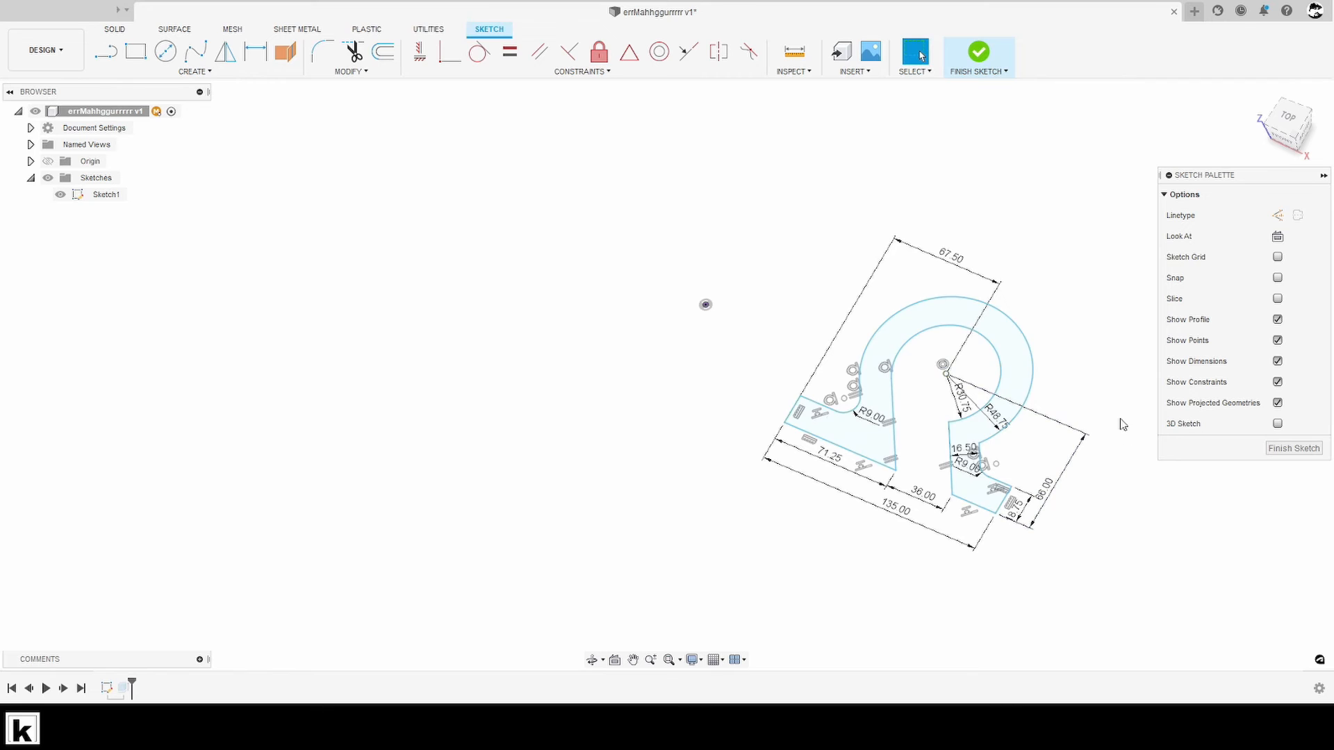
{"action": "key", "text": "ctrl+y"}
{"action": "key", "text": "ctrl+y"}
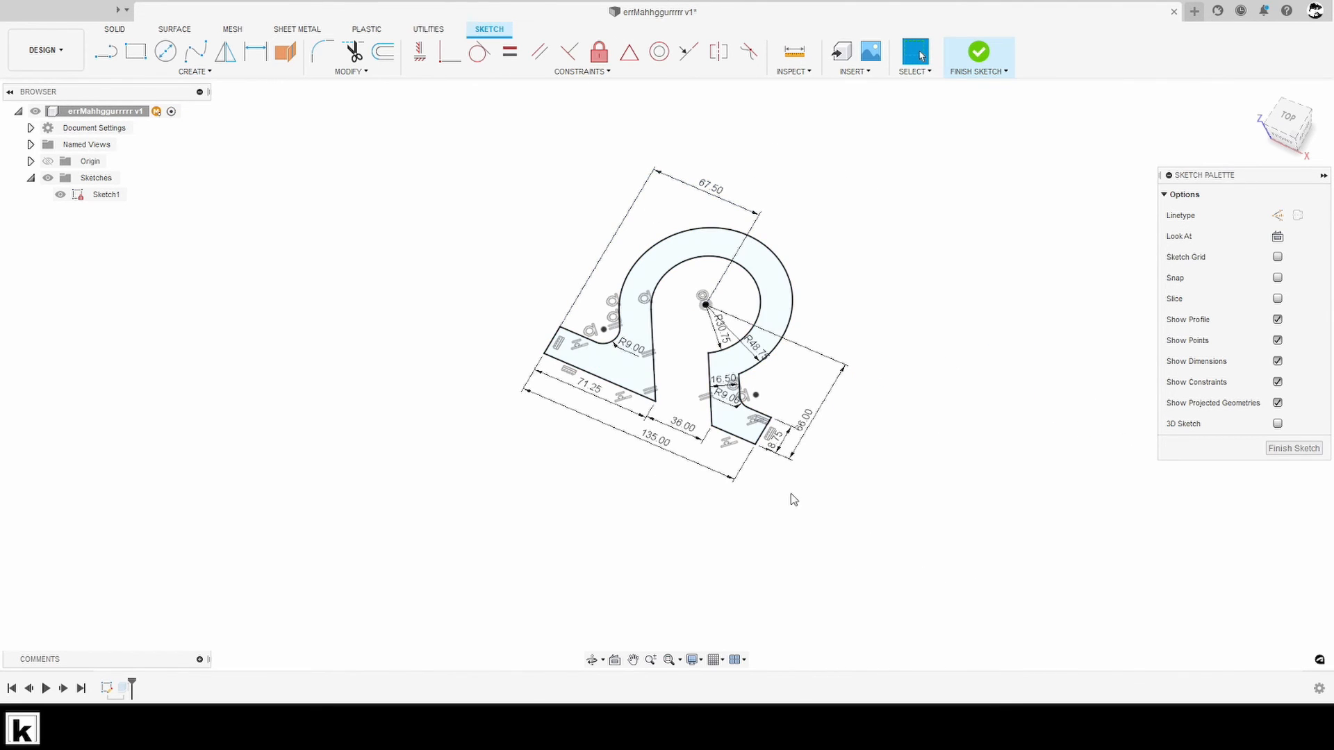
- Undo the recent changes back to the state where the unconstrained profile sits away from the origin in the open sketch
{"action": "mouse_move", "coordinate": [843, 381]}
{"action": "middle_mouse_down"}
{"action": "mouse_move", "coordinate": [938, 407]}
{"action": "mouse_move", "coordinate": [926, 401]}
{"action": "middle_mouse_up"}
{"action": "scroll", "coordinate": [926, 401], "scroll_direction": "up", "scroll_amount": 2}
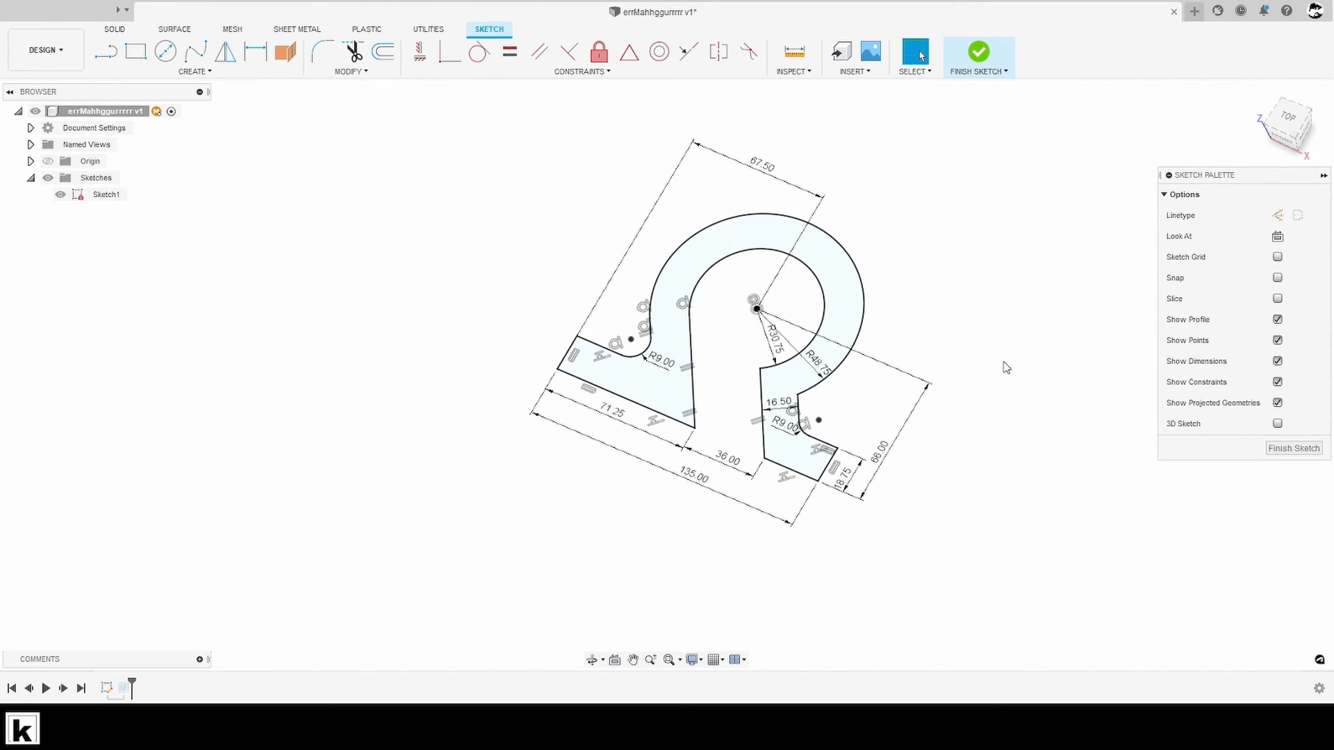
{"action": "middle_click_drag", "start_coordinate": [1006, 367], "coordinate": [1022, 376]}
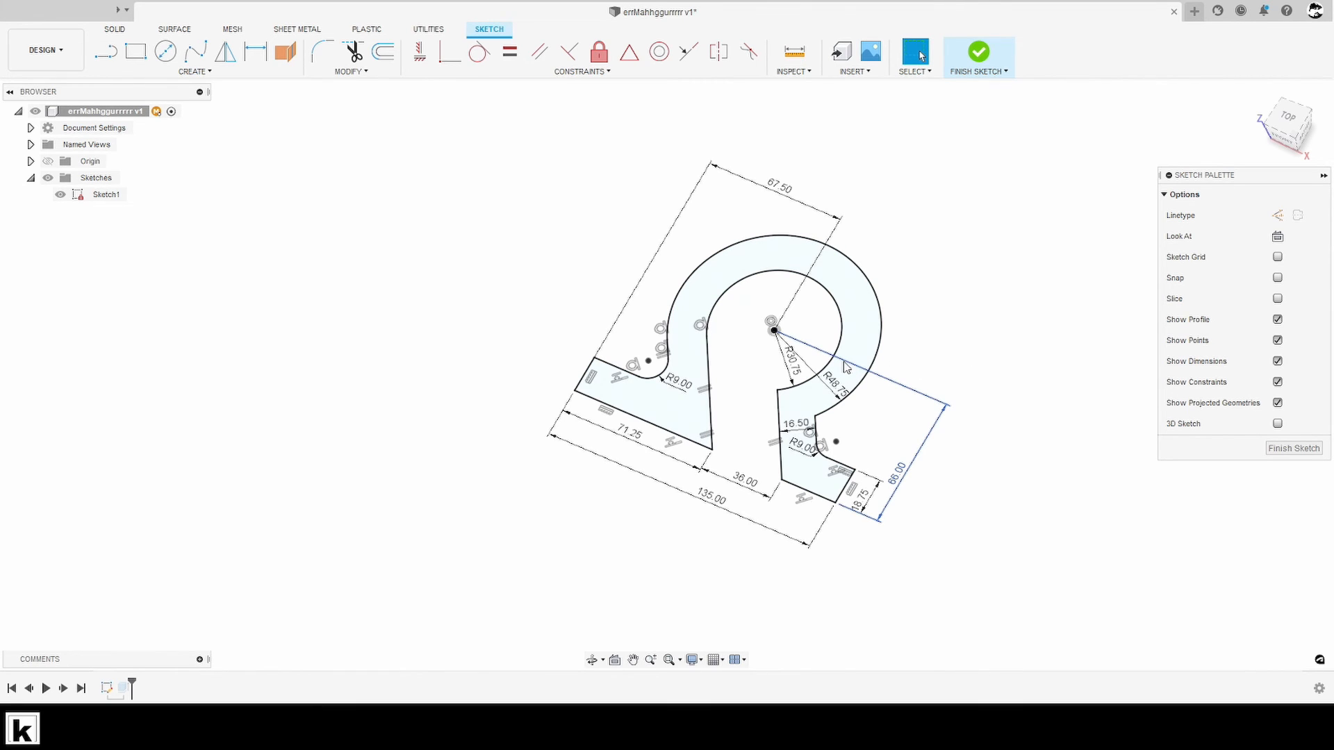
{"action": "key", "text": "ctrl+z"}
{"action": "key", "text": "ctrl+z"}
{"action": "key", "text": "ctrl+z"}
{"action": "key", "text": "ctrl+z"}
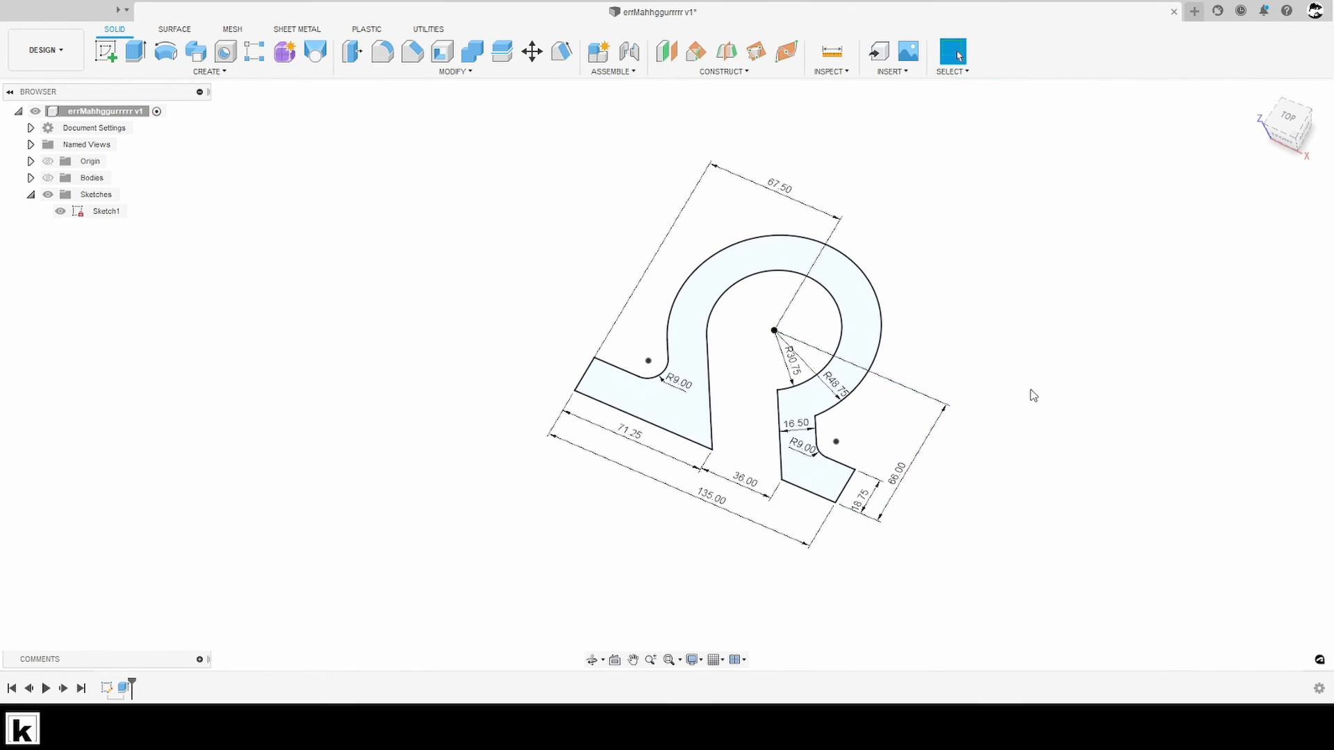
{"action": "key", "text": "ctrl+z"}
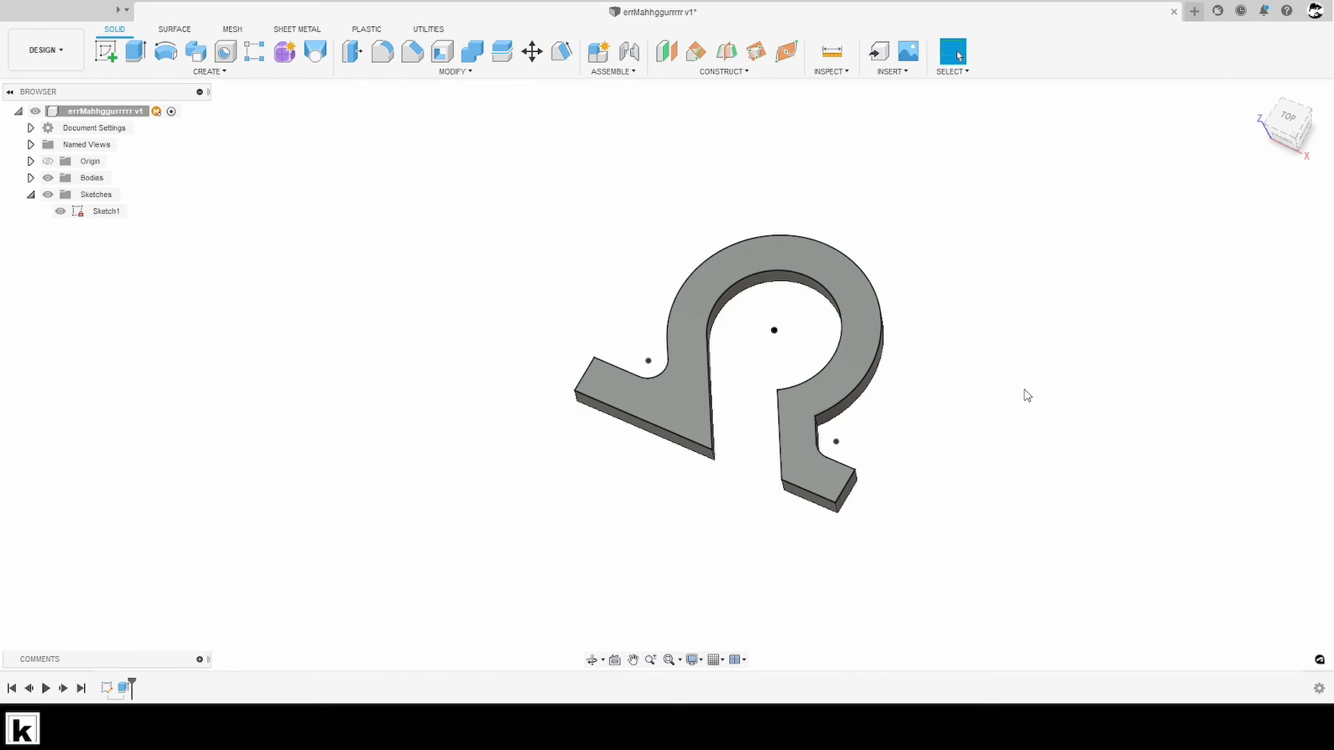
{"action": "key", "text": "ctrl+z"}
{"action": "key", "text": "ctrl+z"}
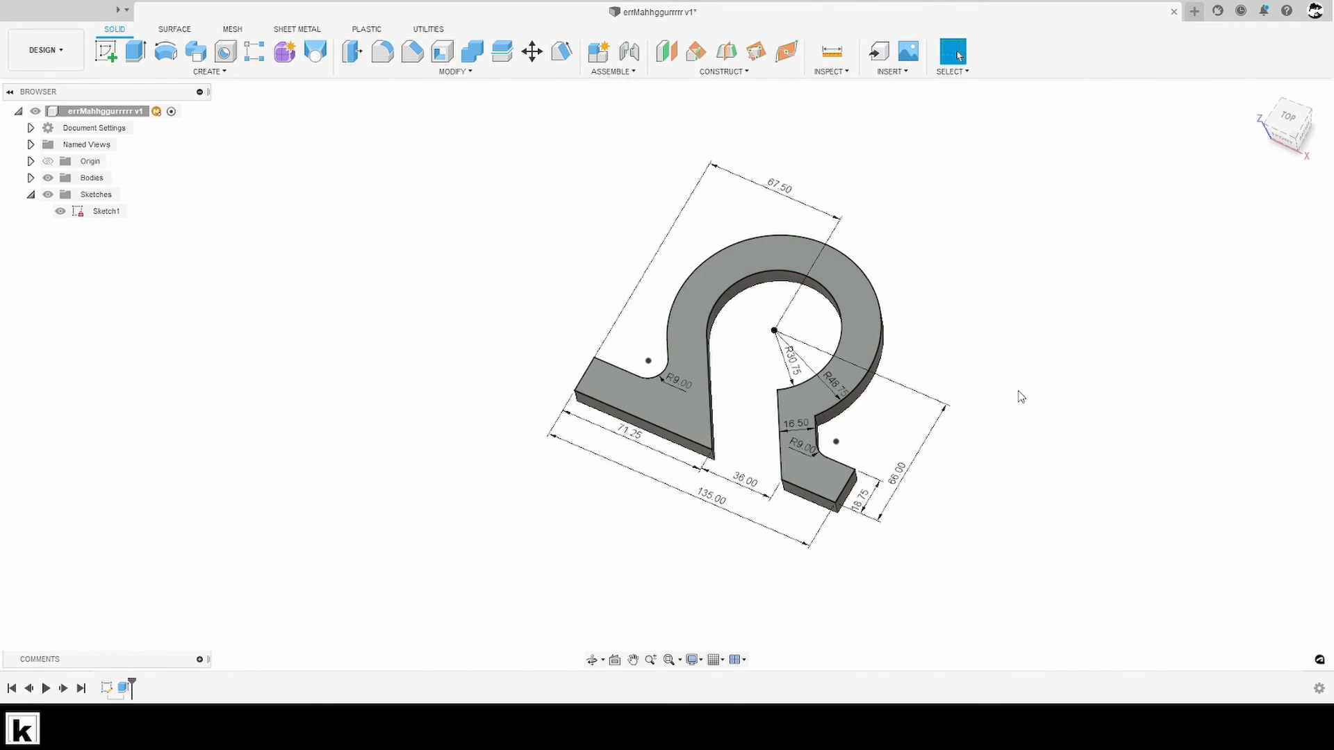
{"action": "key", "text": "ctrl+z"}
{"action": "key", "text": "ctrl+z"}
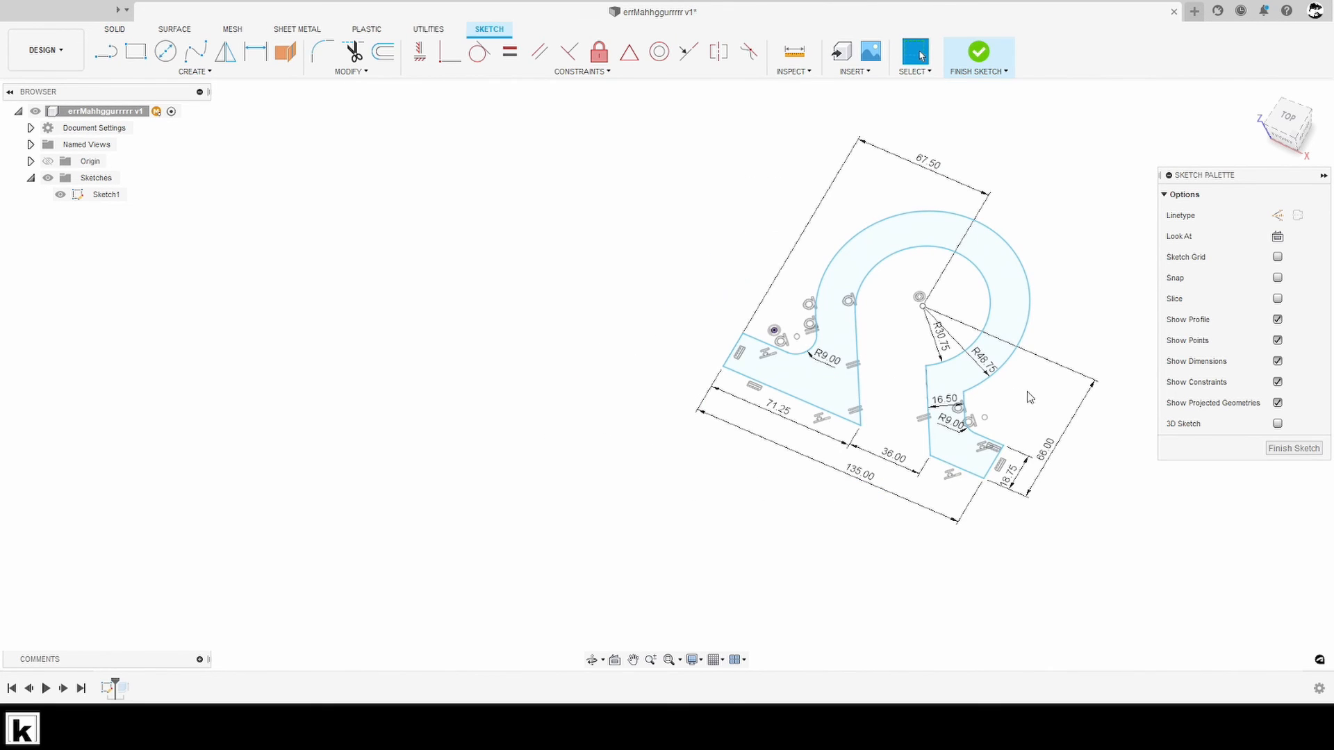
- Move the unconstrained profile by its arc centre to another spot away from the origin and finish the sketch
{"action": "left_click_drag", "start_coordinate": [922, 306], "coordinate": [939, 404]}
{"action": "left_click", "coordinate": [1075, 451]}
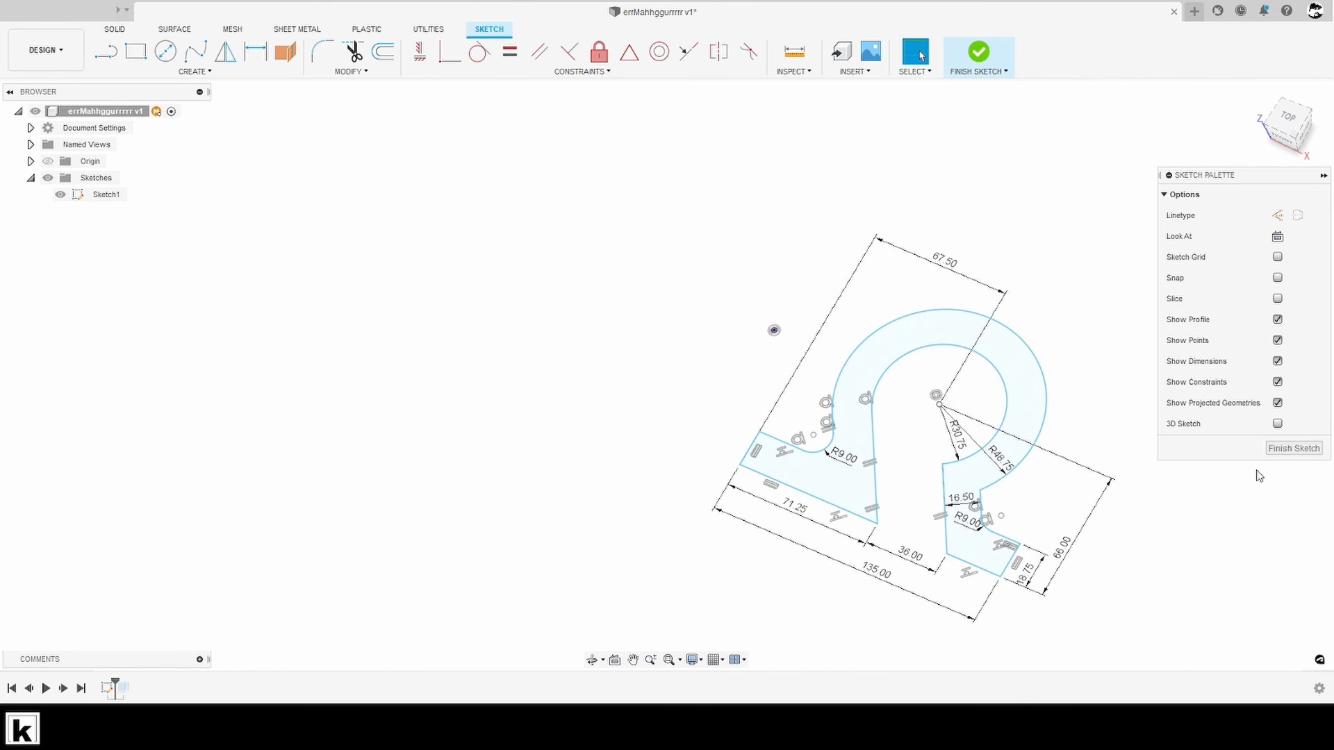
{"action": "left_click", "coordinate": [1271, 453]}
{"action": "middle_click_drag", "start_coordinate": [1270, 453], "coordinate": [957, 420]}
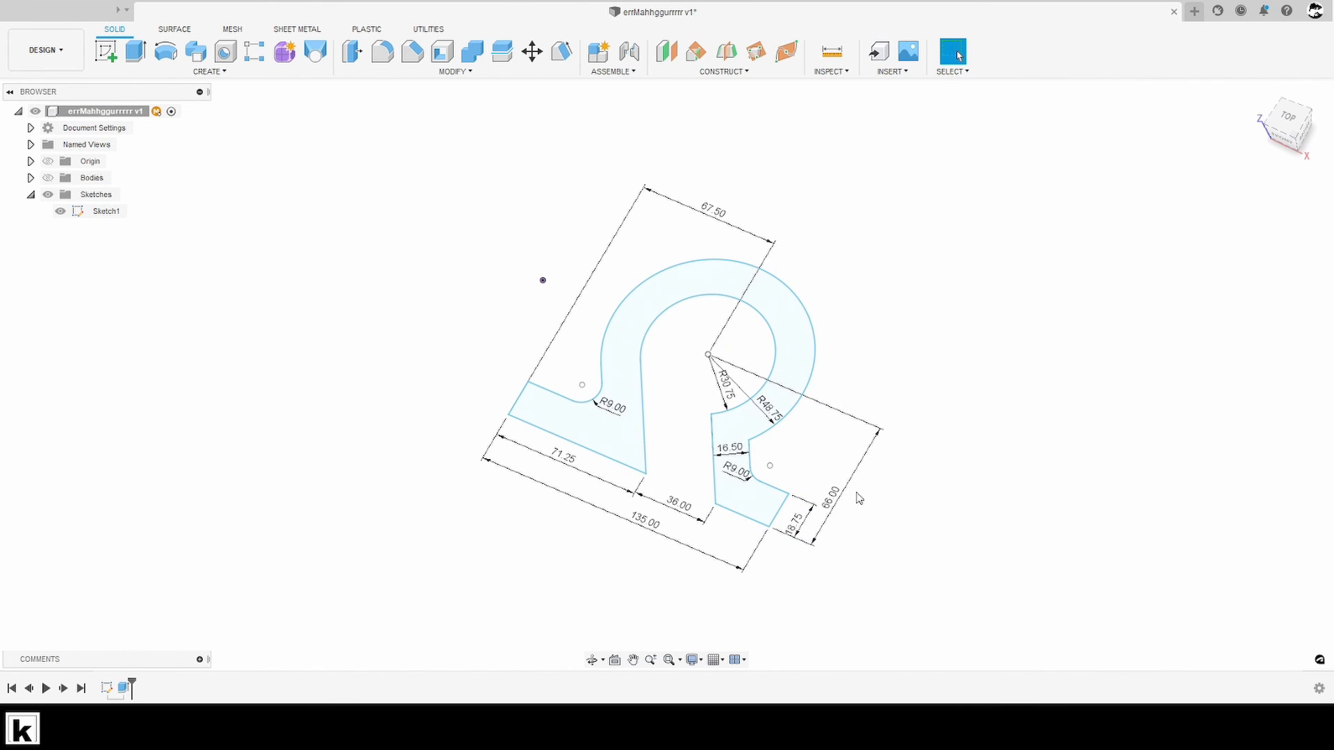
- Show the extruded body, and toggle the profile sketch's visibility off and back on
{"action": "left_click", "coordinate": [48, 177]}
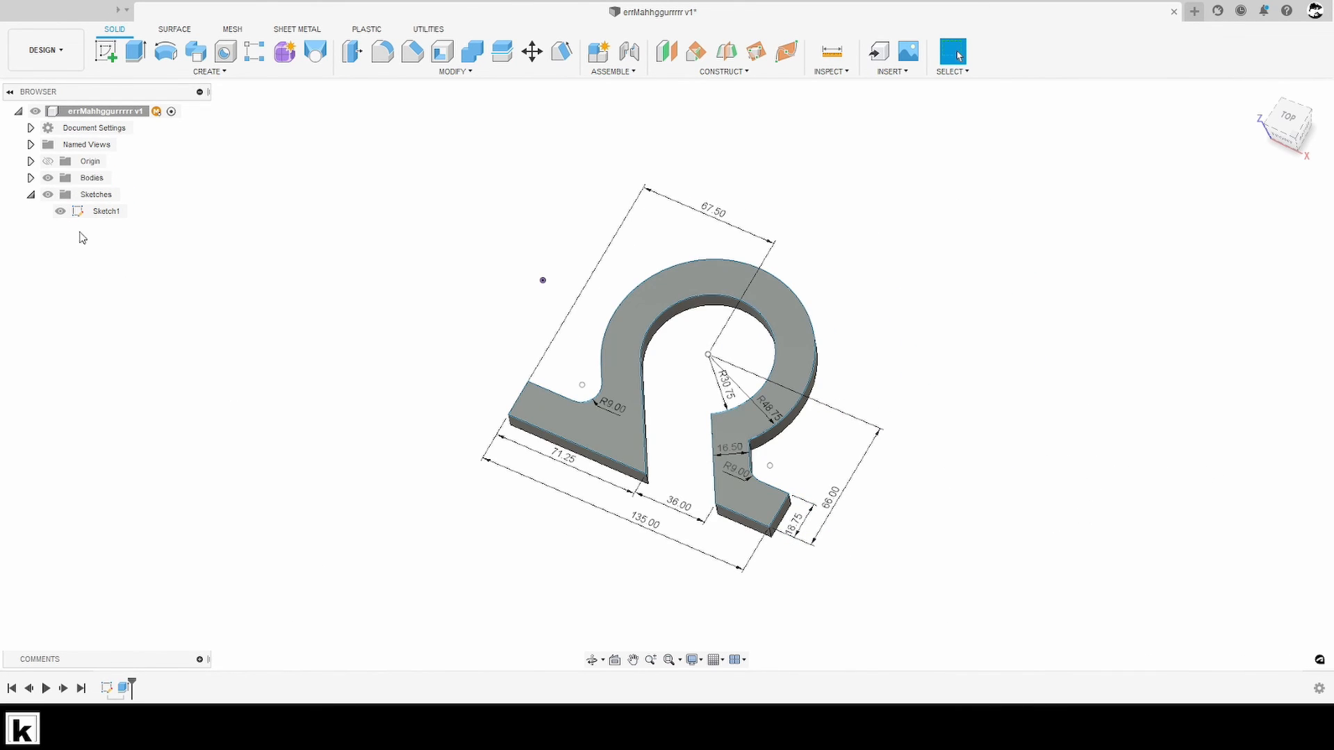
{"action": "left_click", "coordinate": [61, 212]}
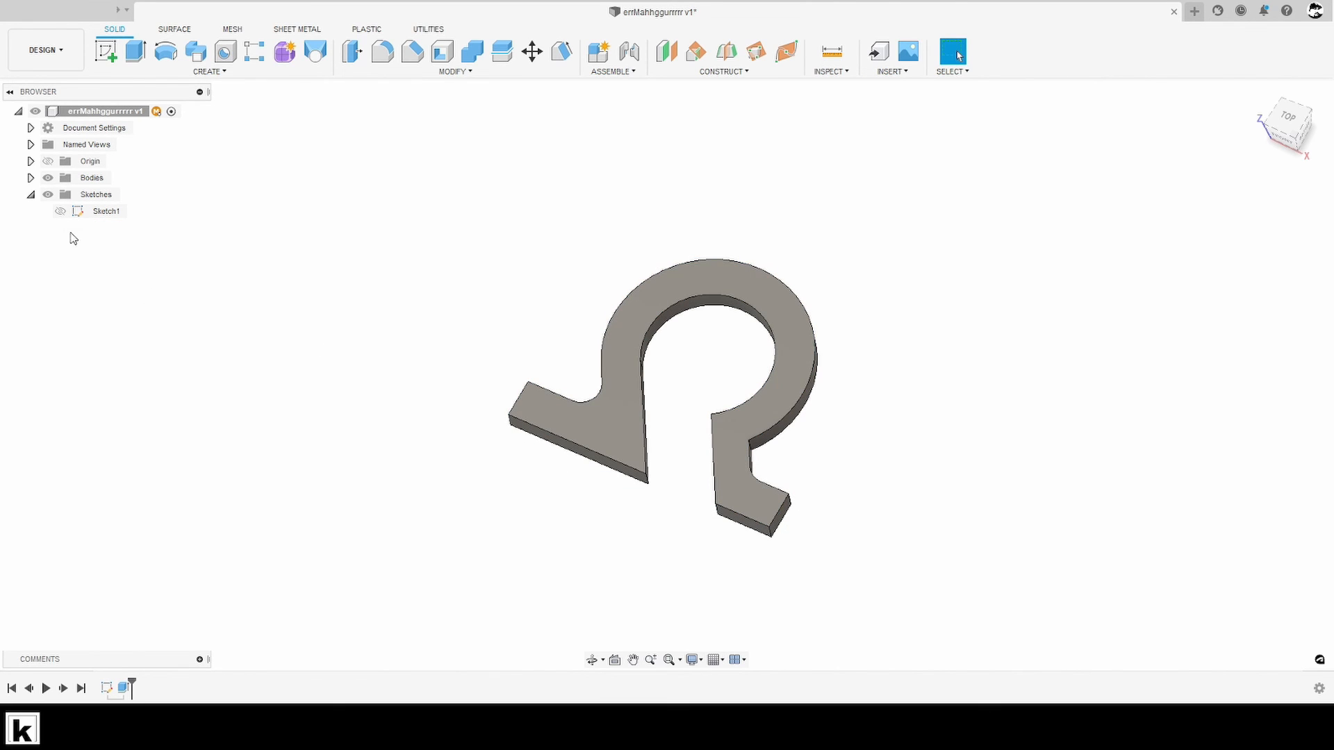
{"action": "left_click", "coordinate": [60, 211]}
- Move the profile by its arc centre outside sketch editing to about X 150 mm, Y 25 mm, so the body follows
{"action": "left_click_drag", "start_coordinate": [712, 358], "coordinate": [858, 339]}
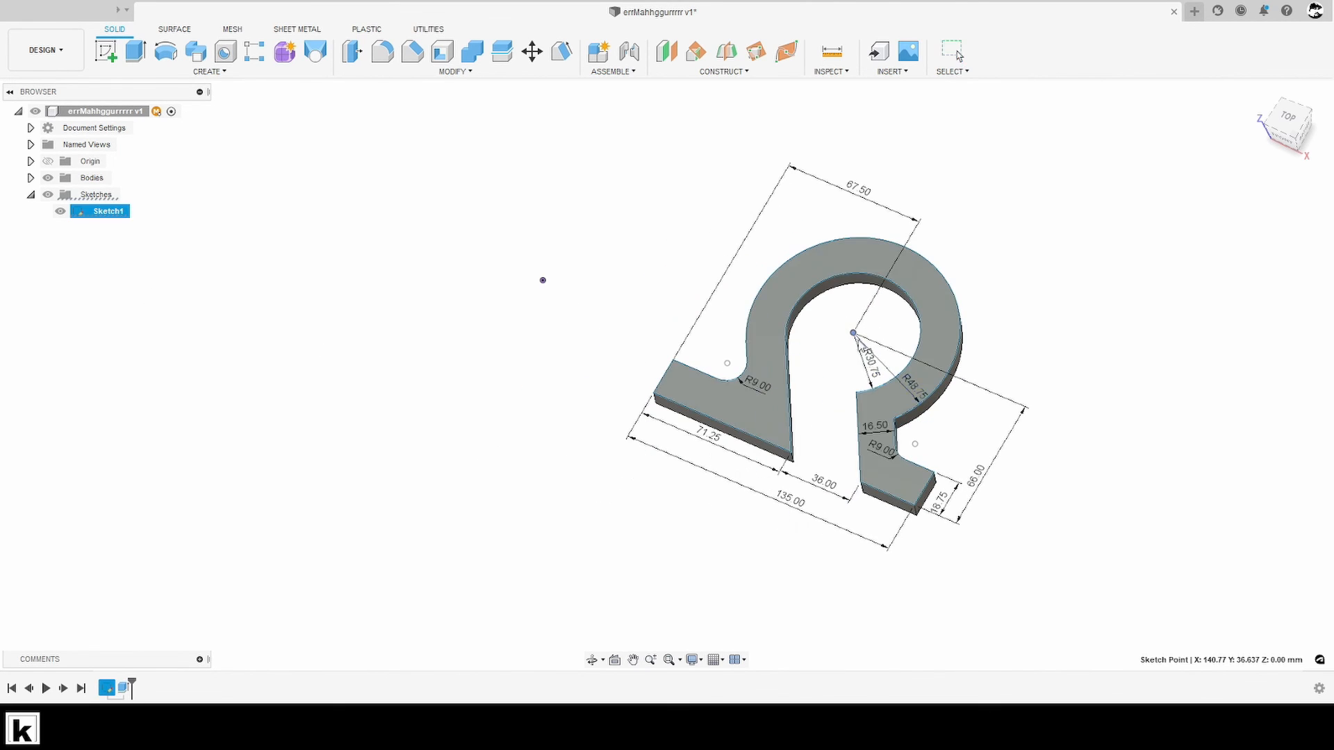
{"action": "left_click", "coordinate": [458, 519]}
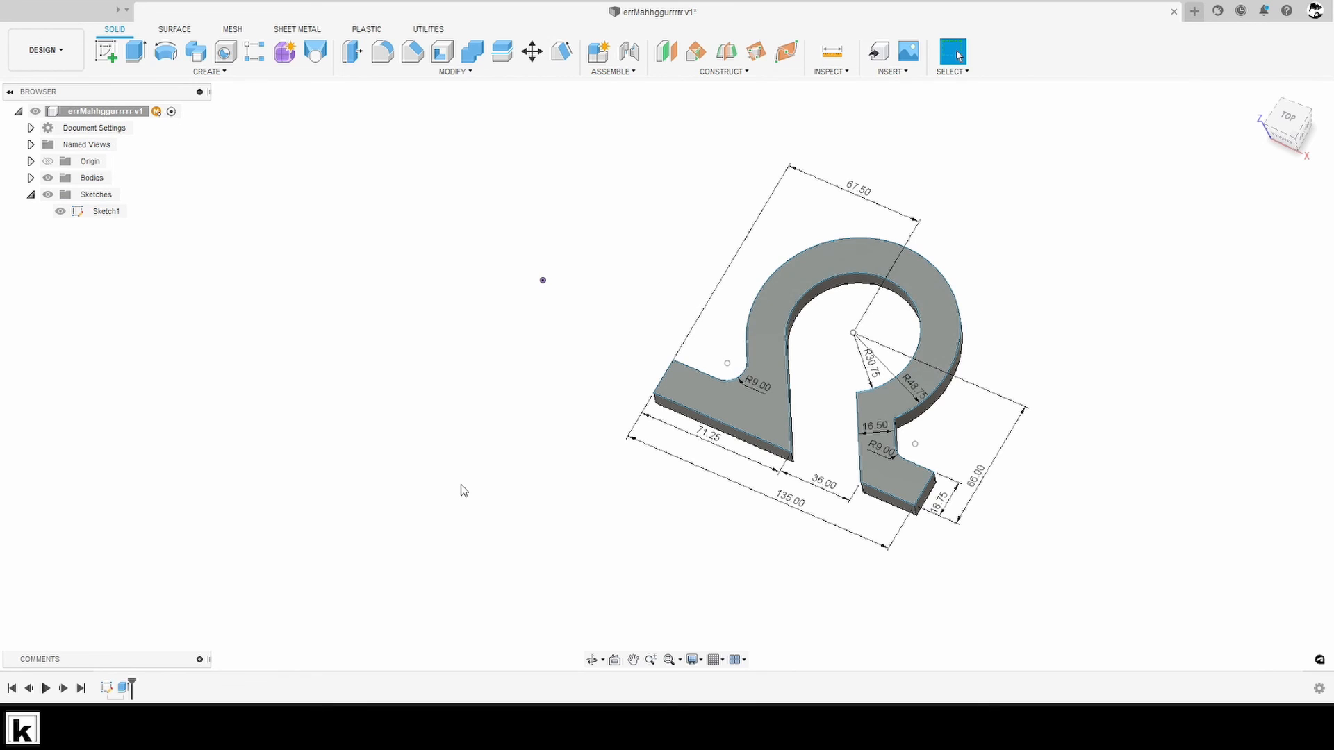
{"action": "mouse_move", "coordinate": [853, 333]}
{"action": "left_mouse_down"}
{"action": "mouse_move", "coordinate": [542, 280]}
{"action": "mouse_move", "coordinate": [871, 365]}
{"action": "left_mouse_up"}
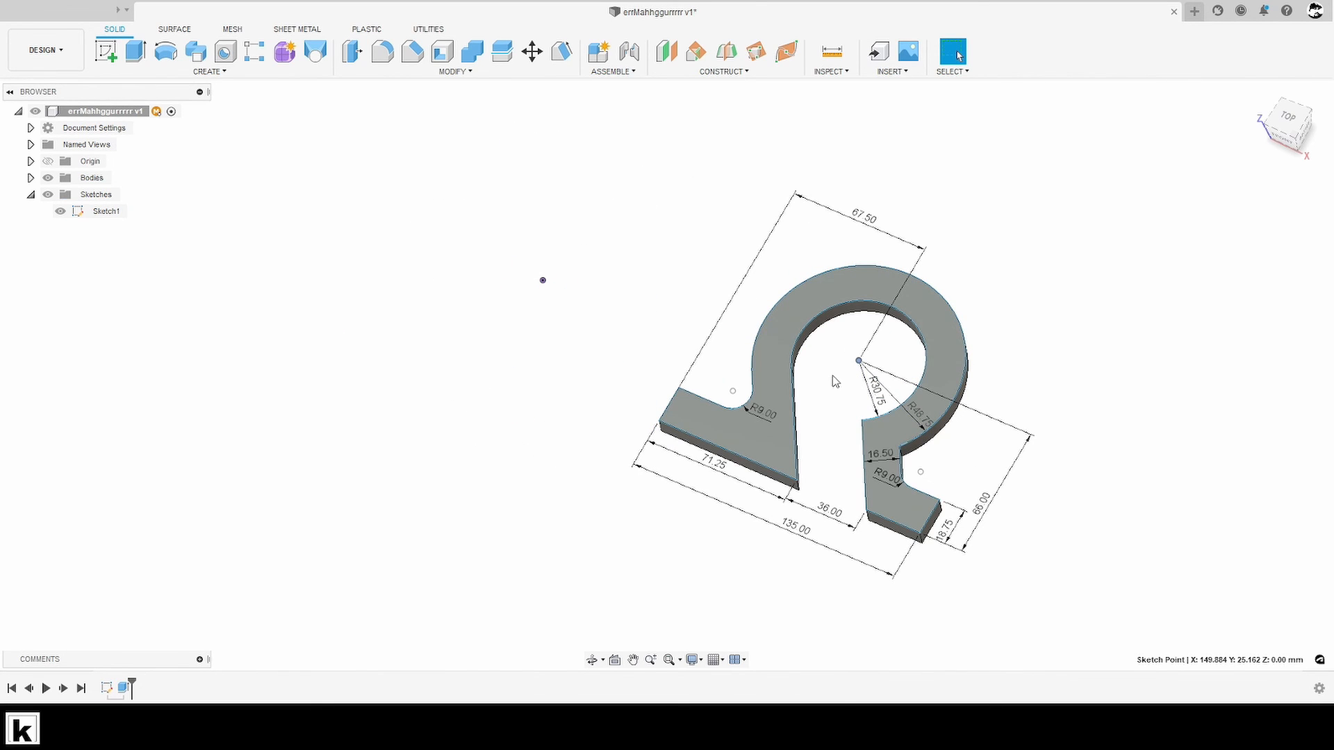
- Reopen the profile sketch, snap the arcs' centre point onto the origin, and finish the sketch
{"action": "right_click", "coordinate": [862, 221]}
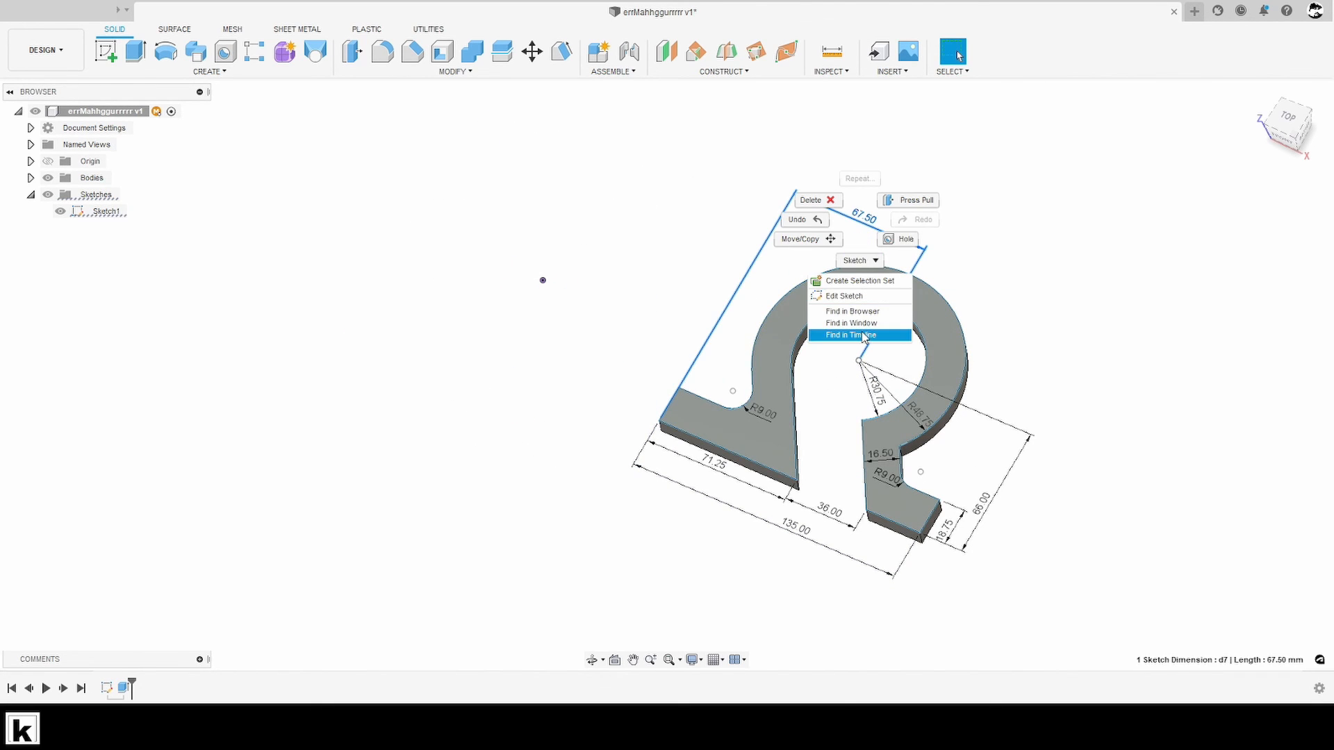
{"action": "left_click", "coordinate": [866, 297]}
{"action": "left_click_drag", "start_coordinate": [859, 361], "coordinate": [543, 281]}
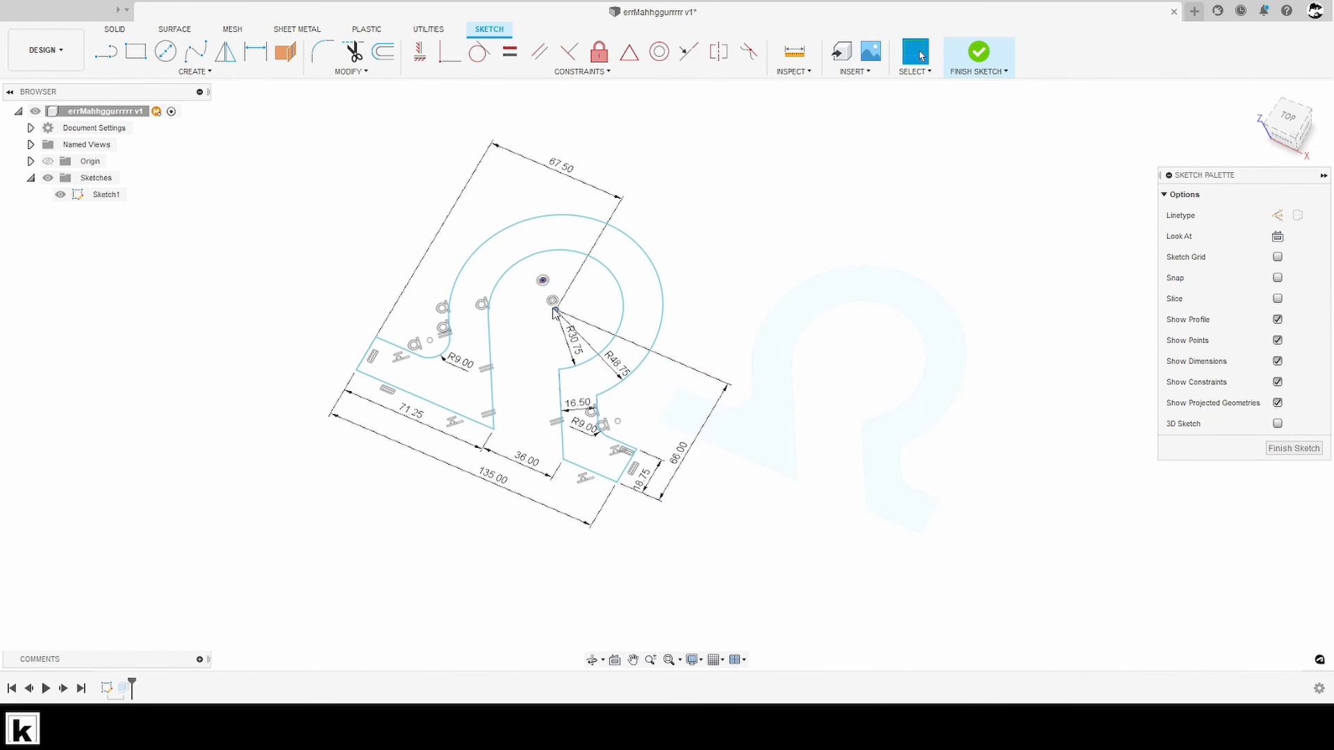
{"action": "left_click", "coordinate": [1293, 448]}
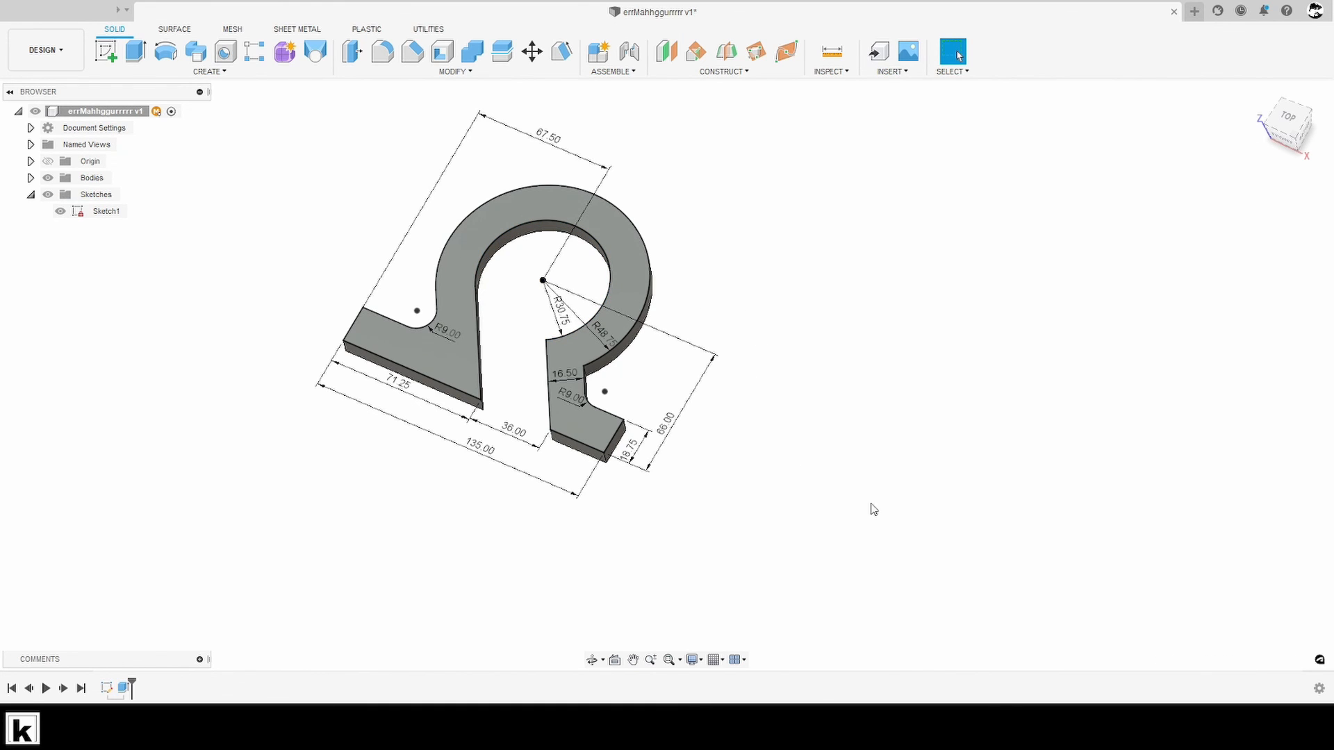
- Orbit to a front-angled view of the omega body and hide the profile sketch
{"action": "middle_click_drag", "start_coordinate": [669, 423], "coordinate": [698, 492]}
{"action": "middle_click_drag", "start_coordinate": [107, 230], "coordinate": [319, 340], "text": "shift"}
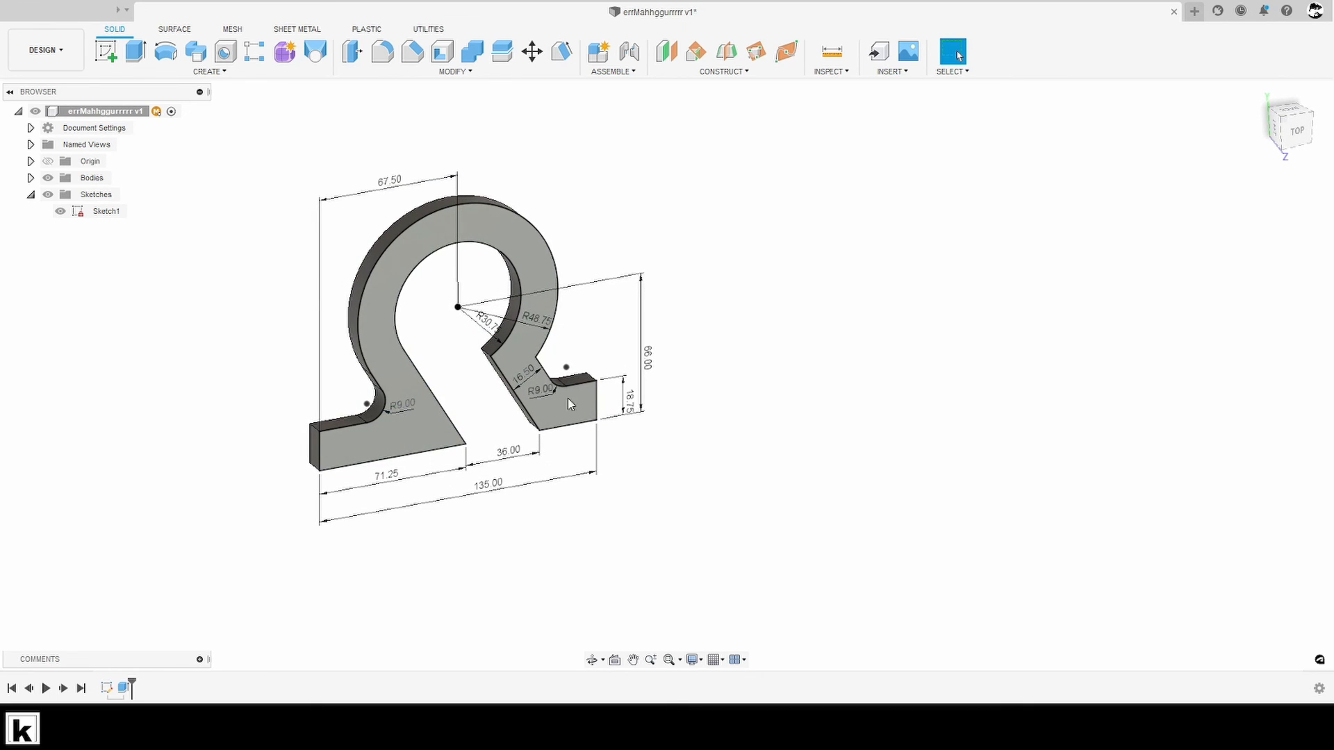
{"action": "left_click", "coordinate": [61, 212]}
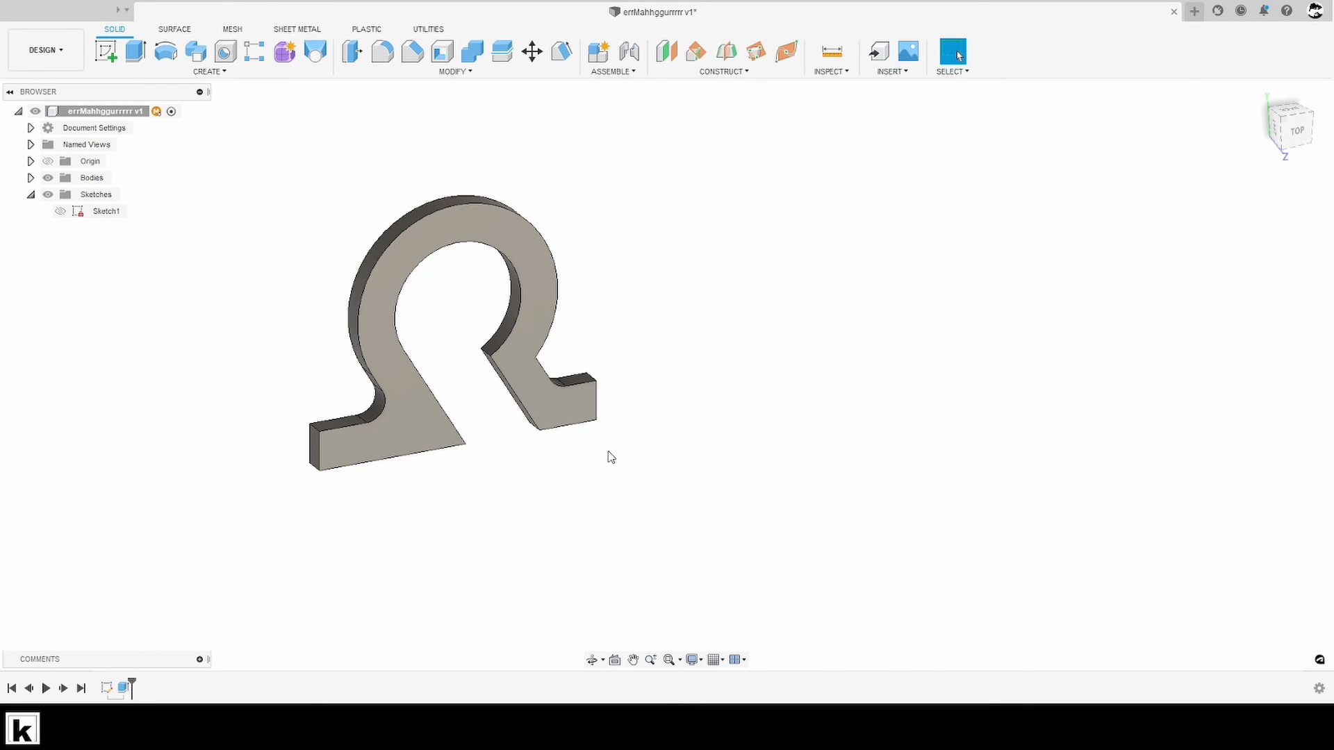